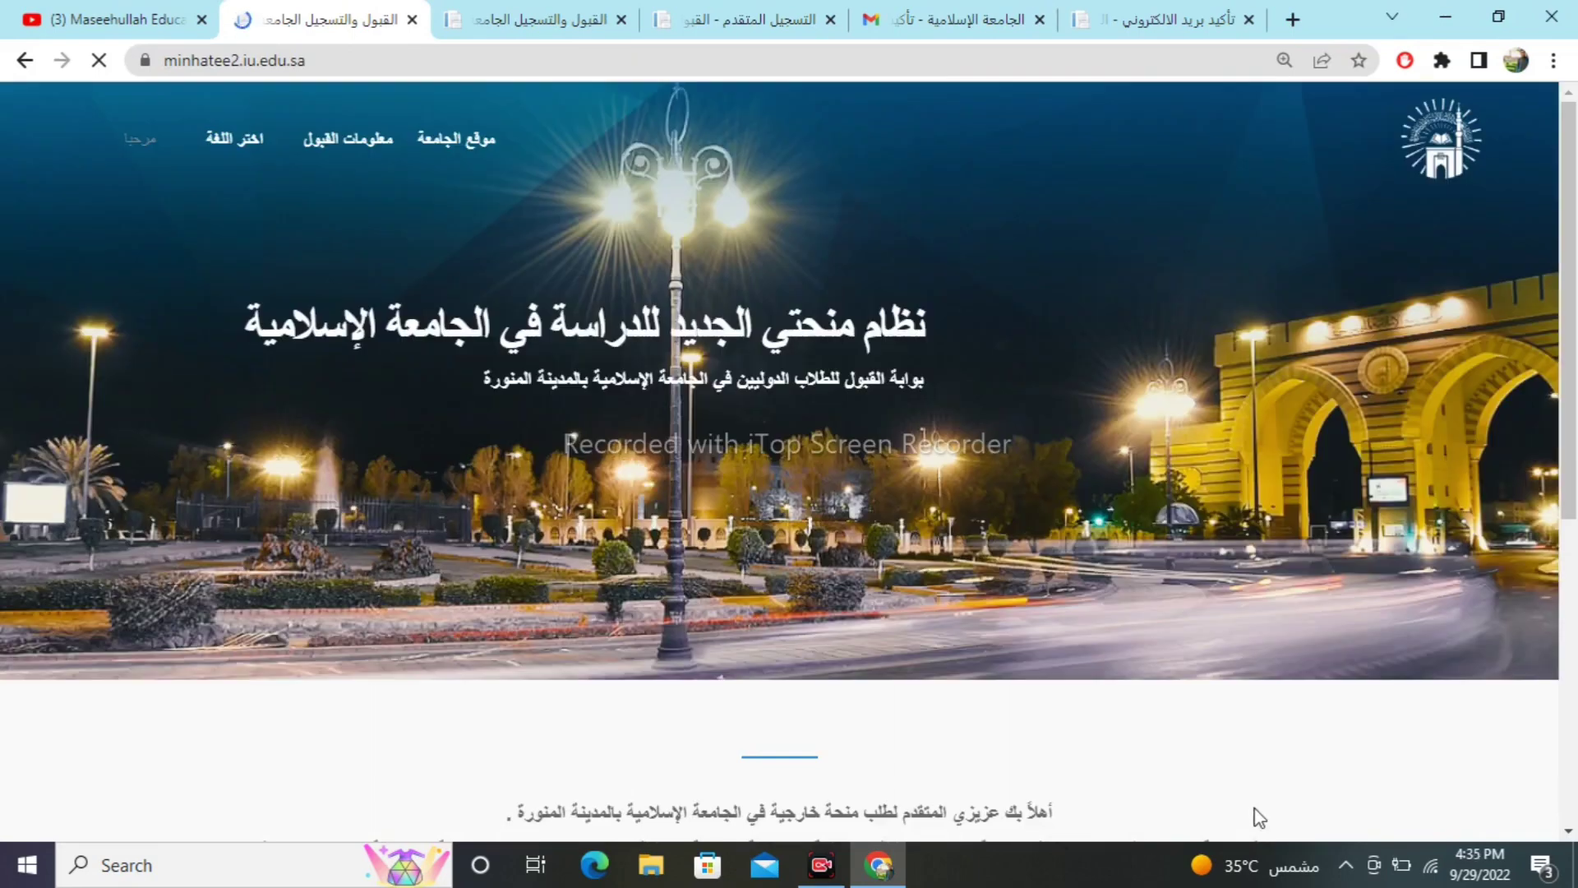
Open the new applicant registration form (تسجيل) from the application section of the scholarship portal's home page.
{"action": "scroll", "coordinate": [1288, 812], "scroll_direction": "down", "scroll_amount": 4}
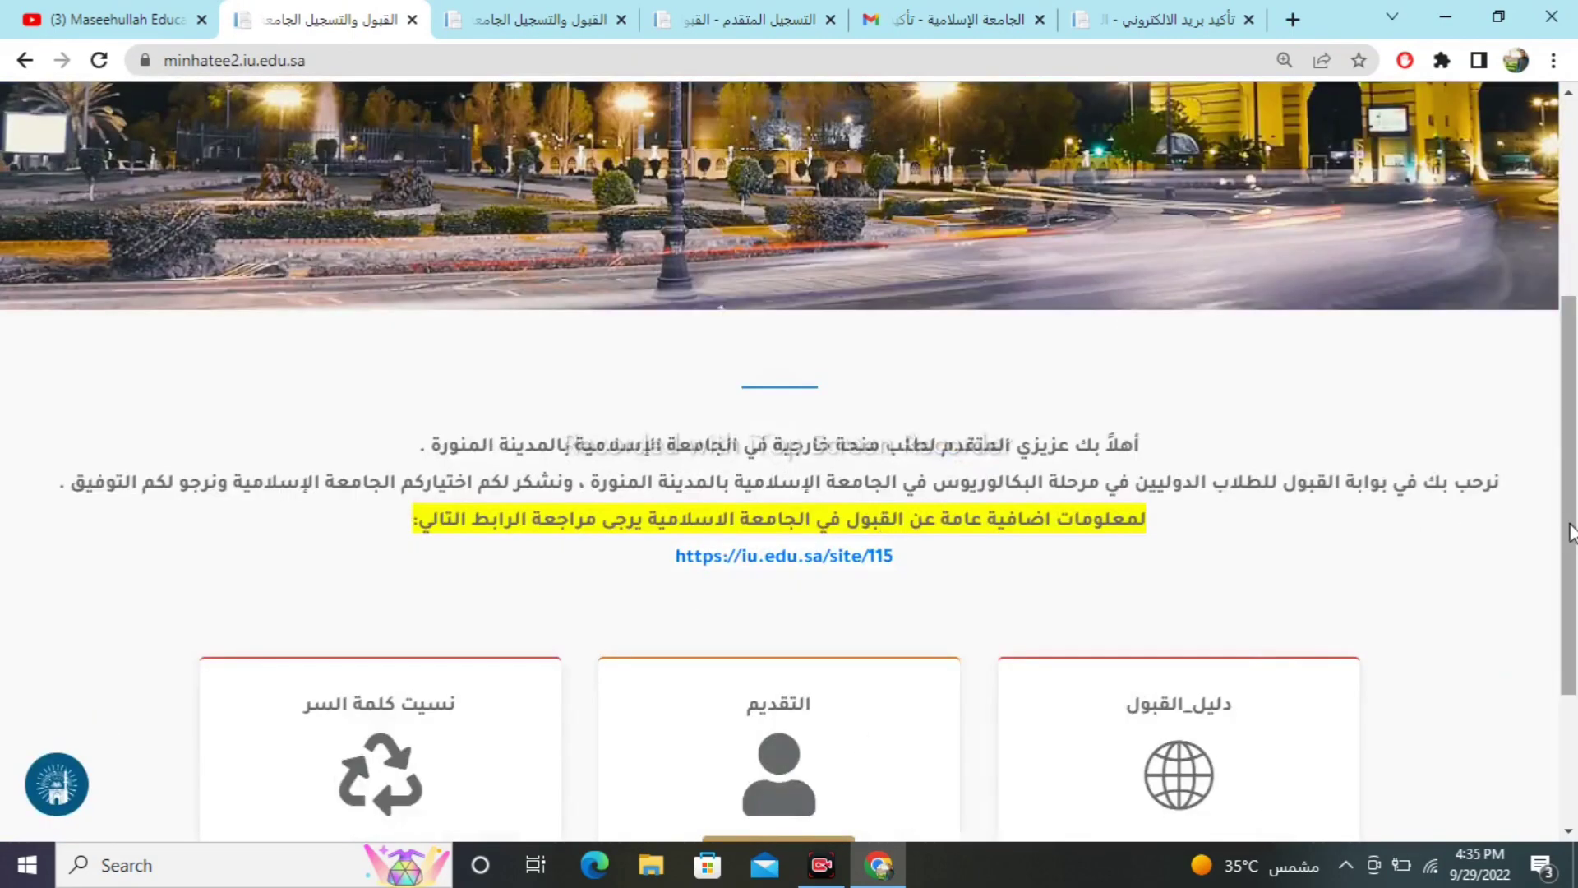
{"action": "scroll", "coordinate": [1569, 531], "scroll_direction": "down", "scroll_amount": 2}
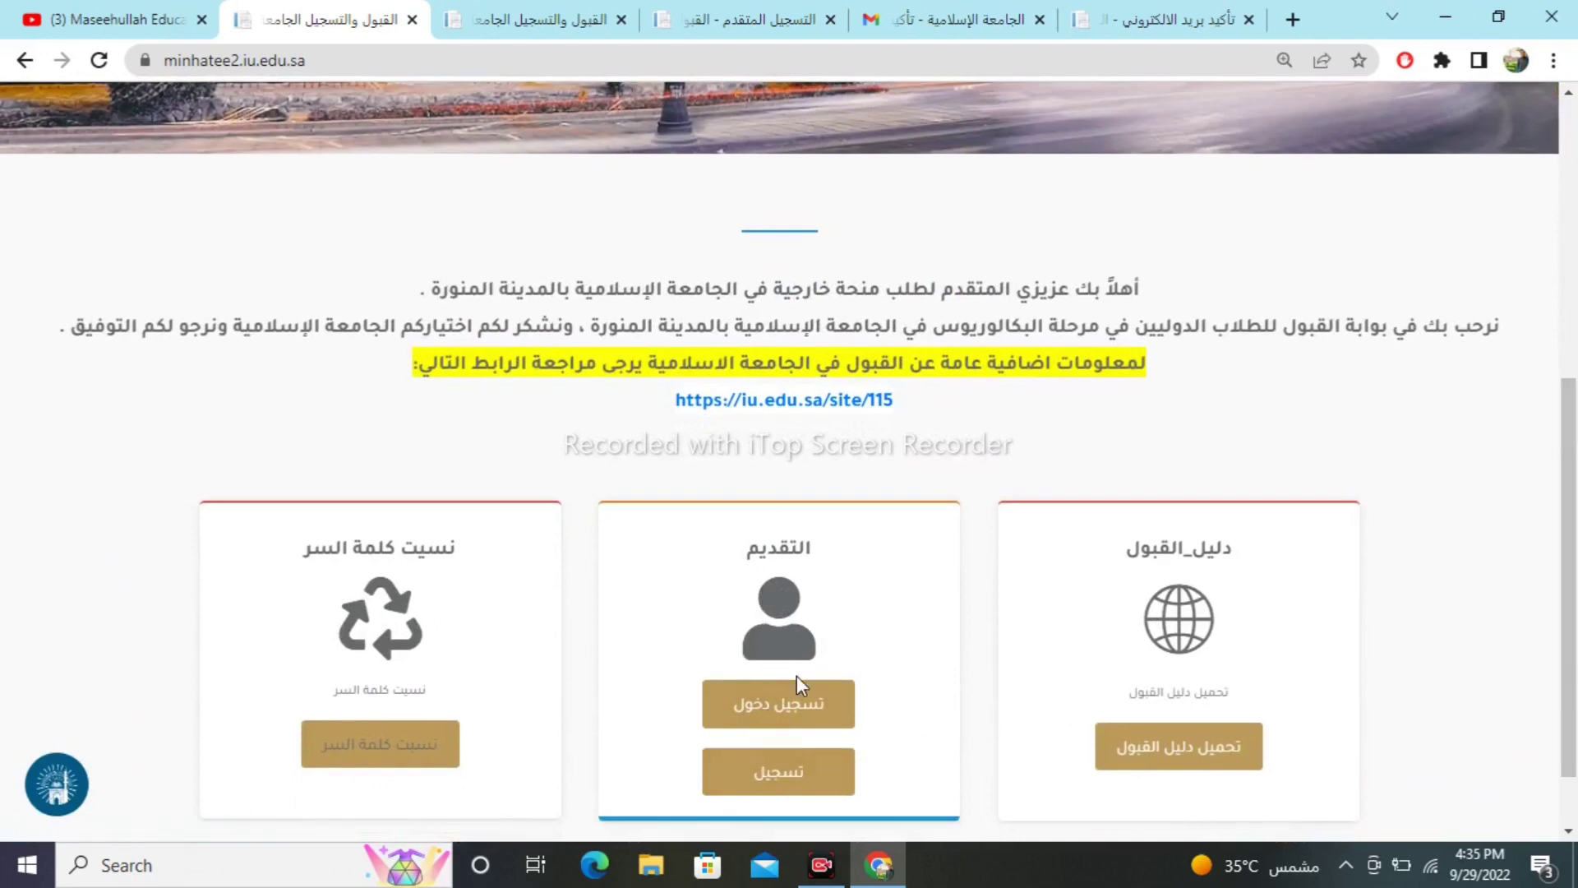
{"action": "left_click", "coordinate": [757, 790]}
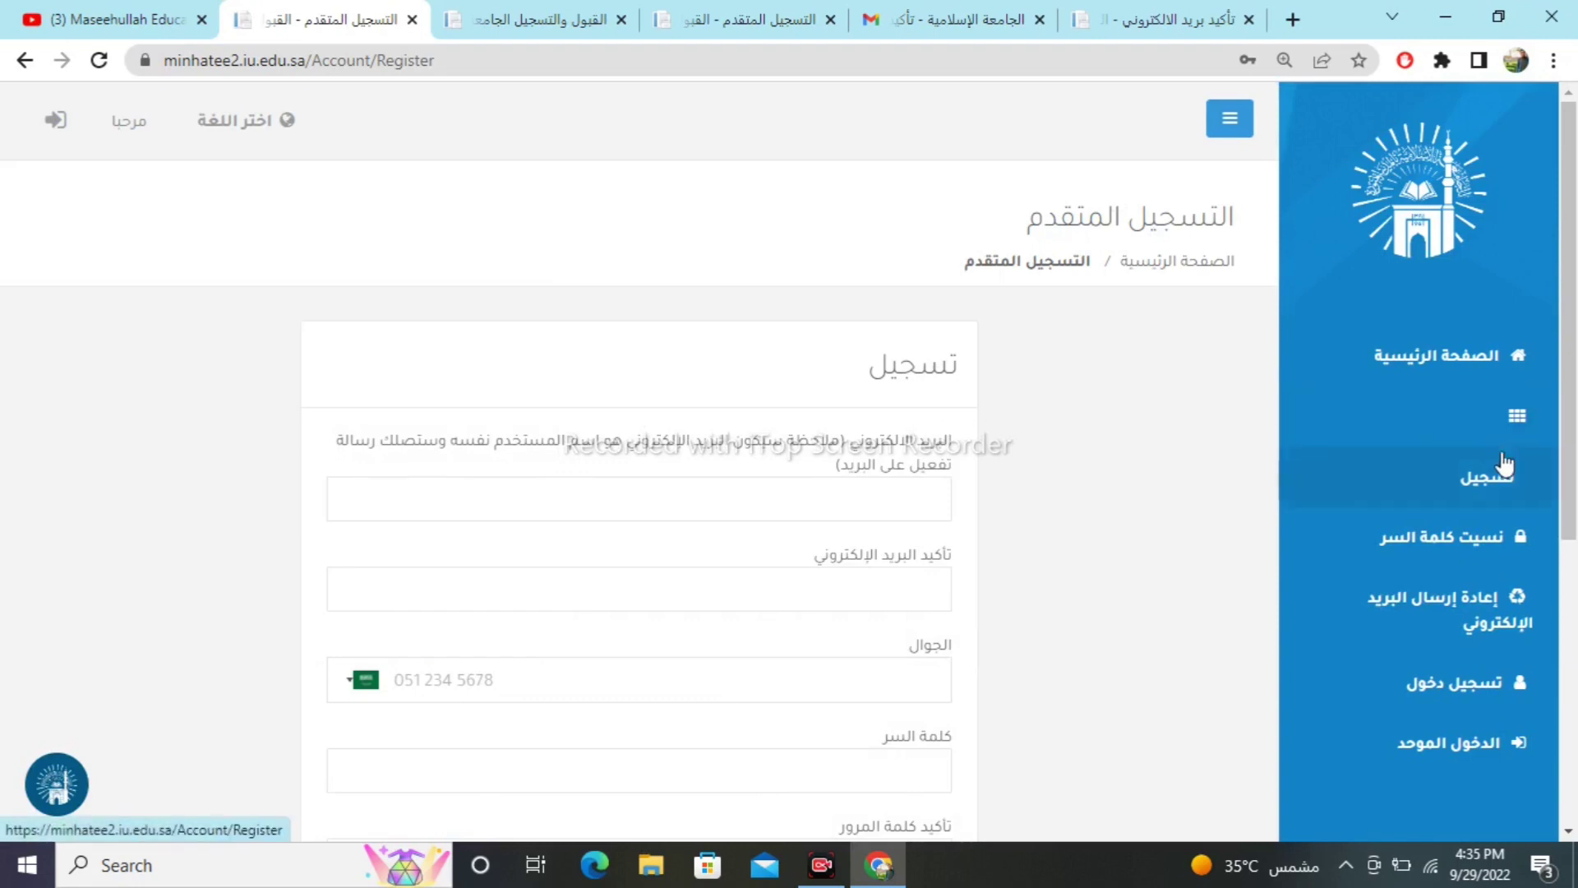
Set the gender to ذكر (male) in the applicant registration form and review the remaining fields.
{"action": "scroll", "coordinate": [1570, 479], "scroll_direction": "down", "scroll_amount": 3}
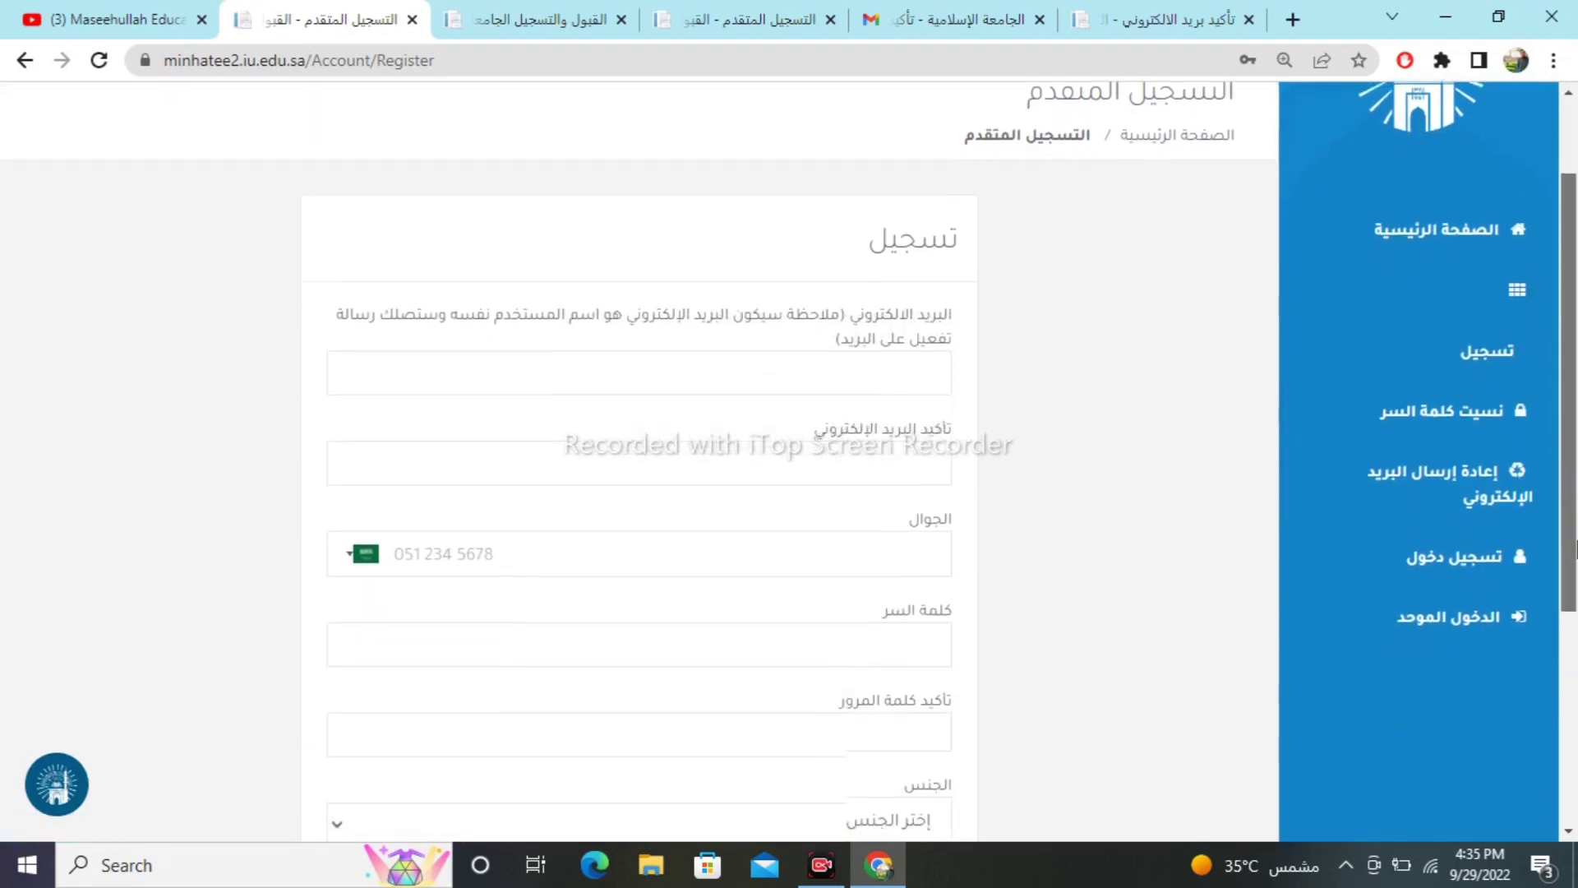
{"action": "scroll", "coordinate": [1243, 516], "scroll_direction": "up", "scroll_amount": 3}
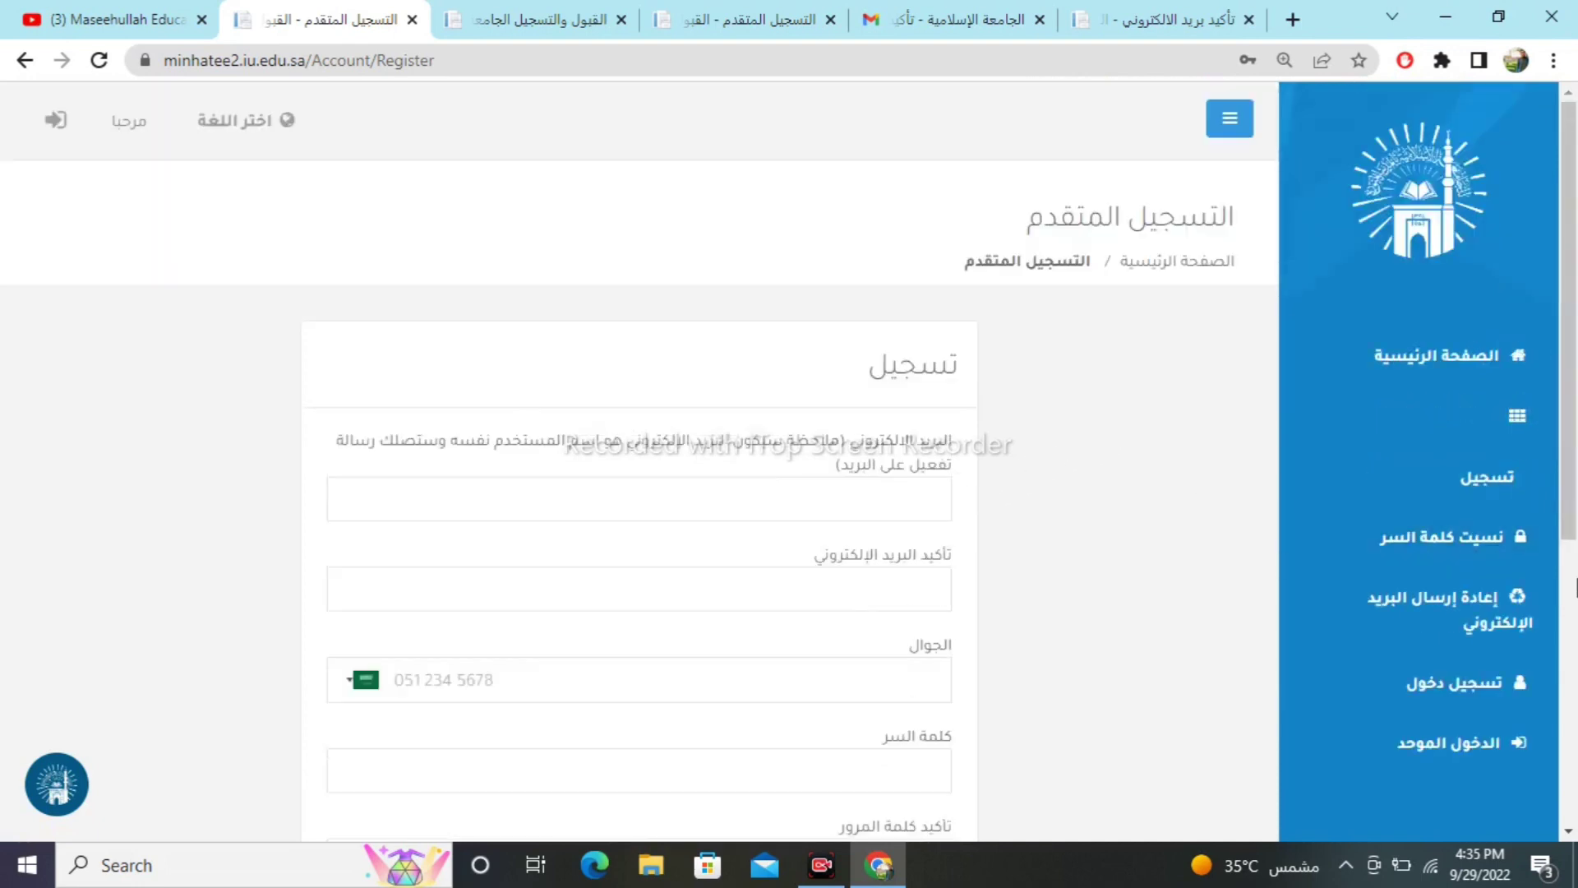
{"action": "scroll", "coordinate": [1089, 517], "scroll_direction": "down", "scroll_amount": 2}
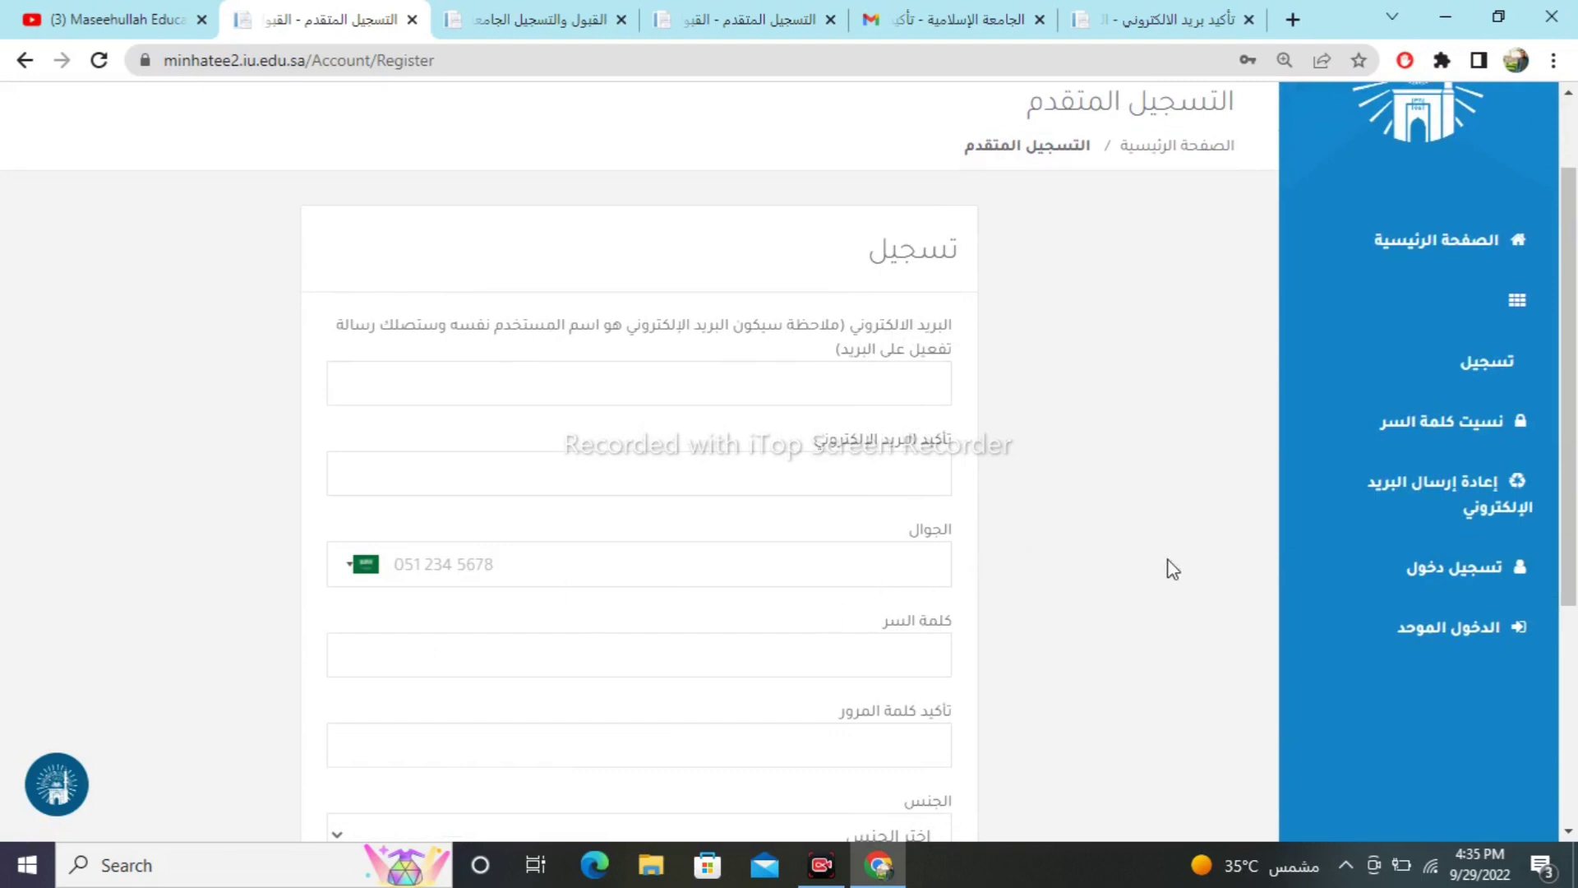
{"action": "left_click_drag", "start_coordinate": [1570, 544], "coordinate": [1574, 616]}
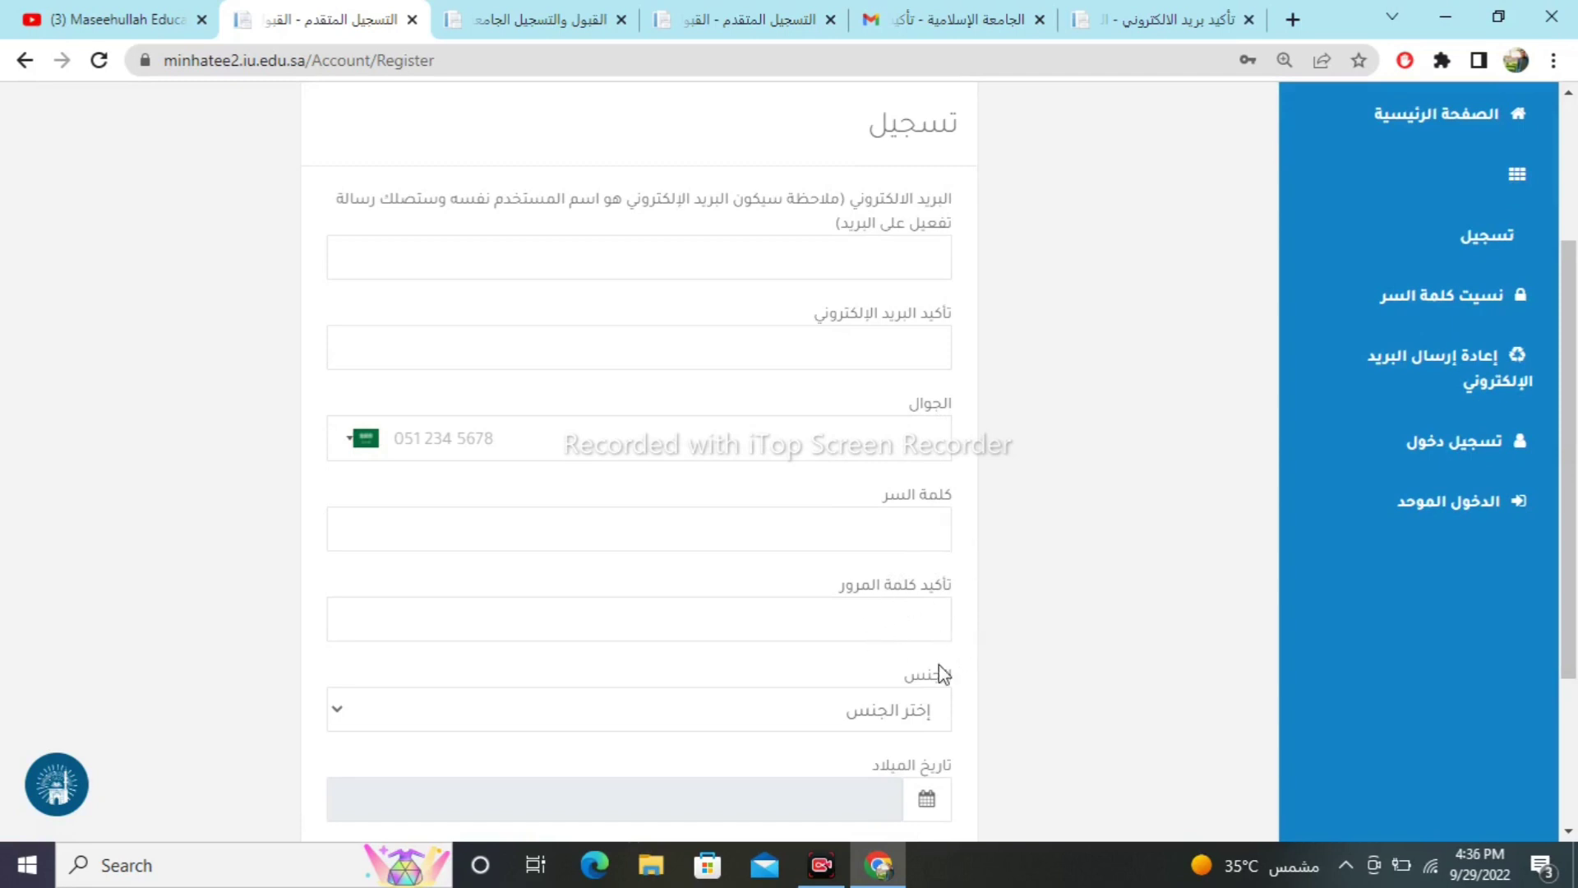
{"action": "left_click", "coordinate": [886, 722]}
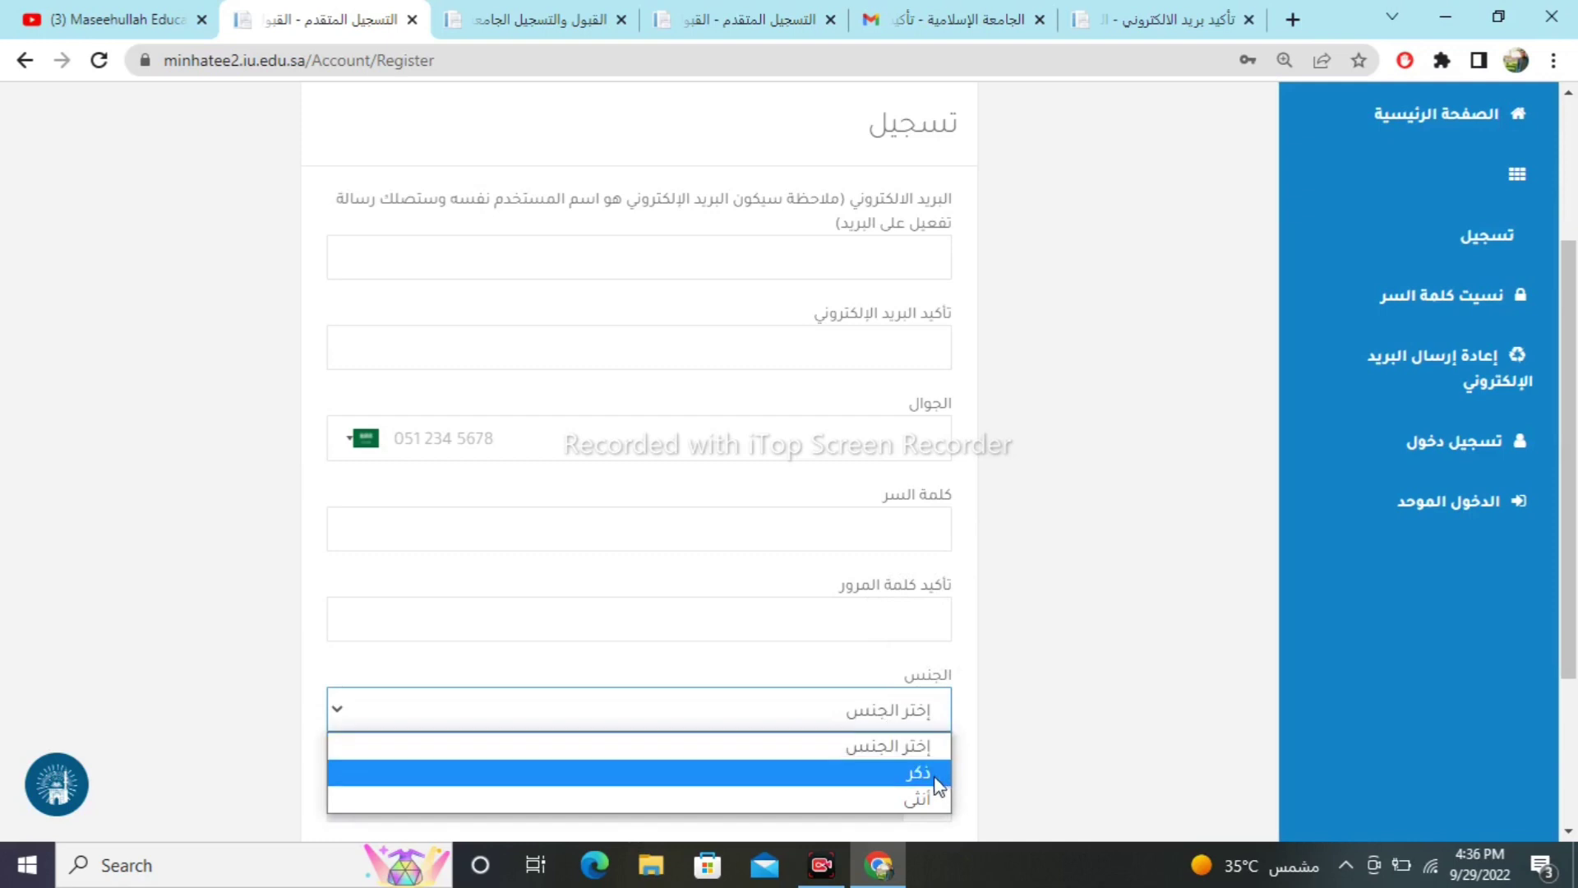
{"action": "left_click", "coordinate": [908, 773]}
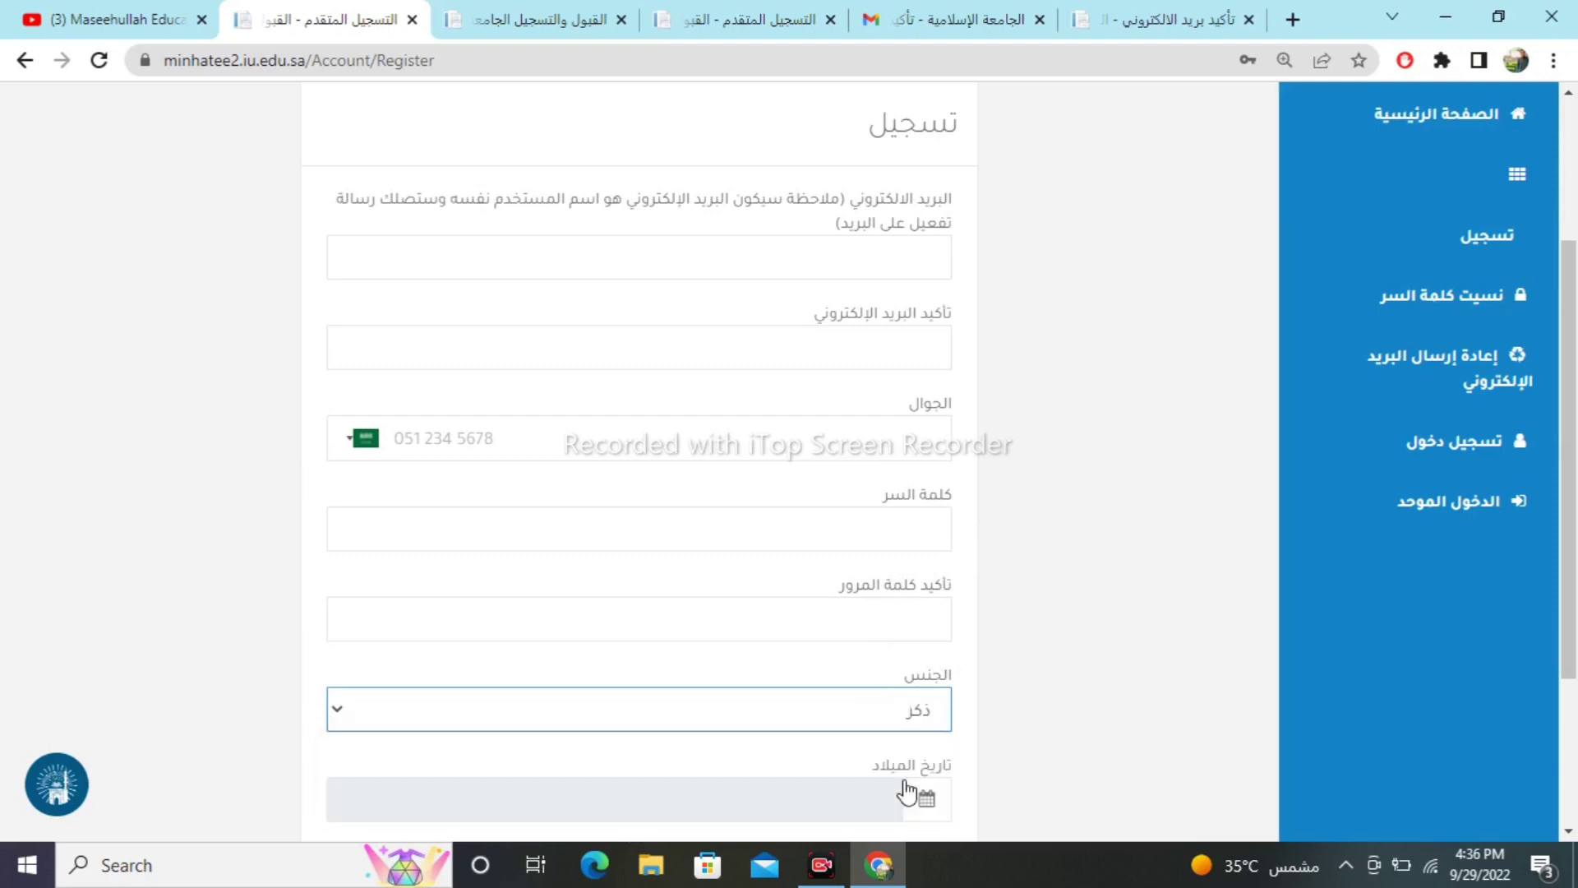
{"action": "left_click_drag", "start_coordinate": [1569, 573], "coordinate": [1562, 701]}
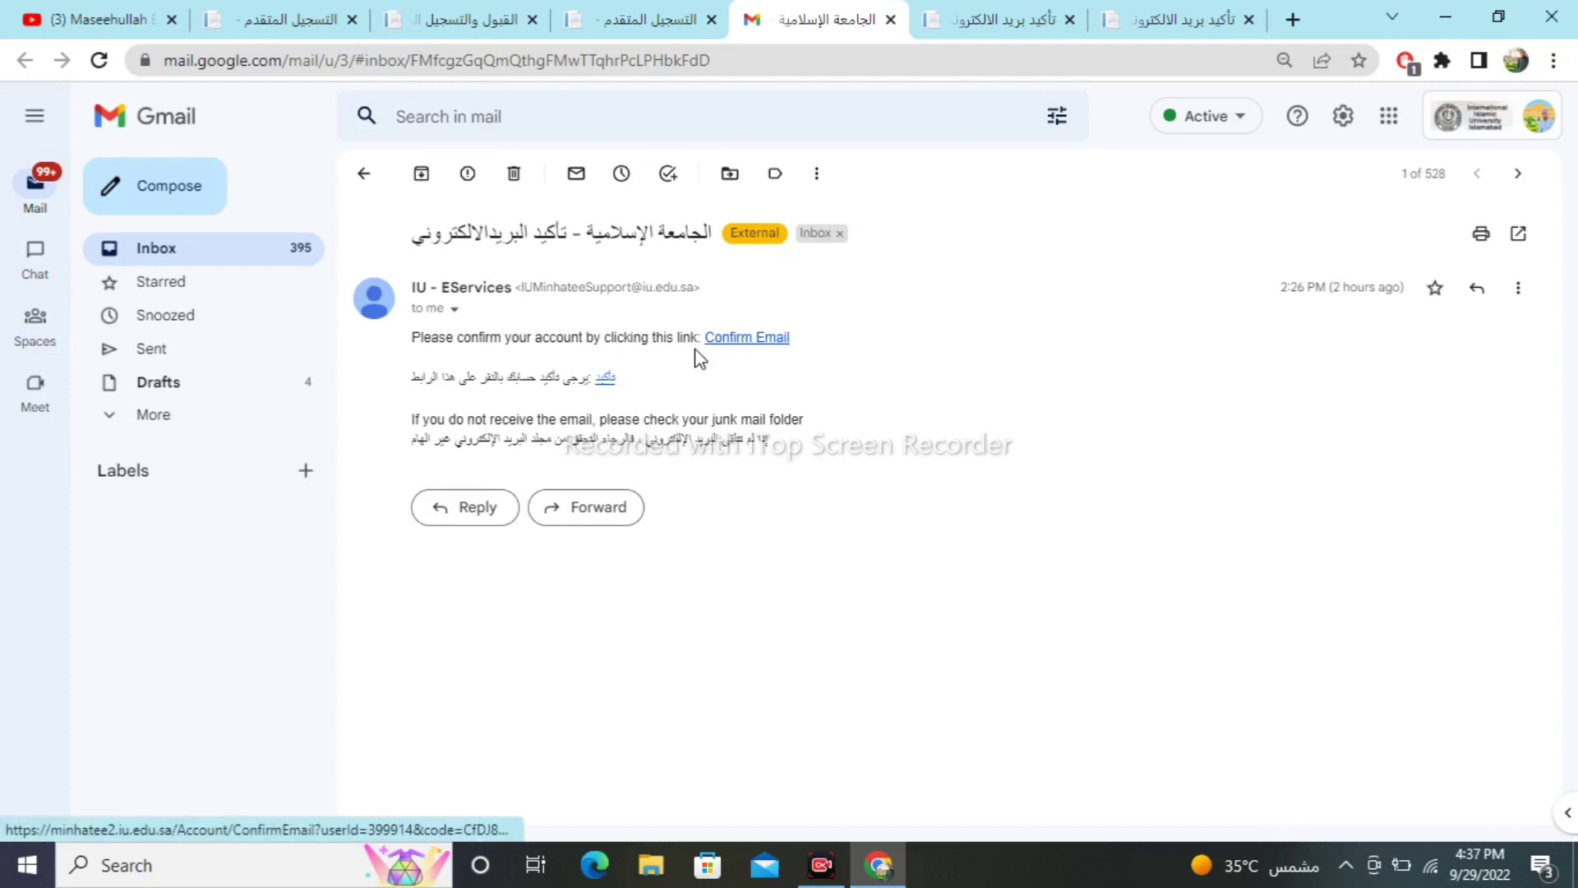
Confirm the account through the link in the university's verification e-mail and log in to the portal with the filled-in credentials.
{"action": "left_click", "coordinate": [738, 349]}
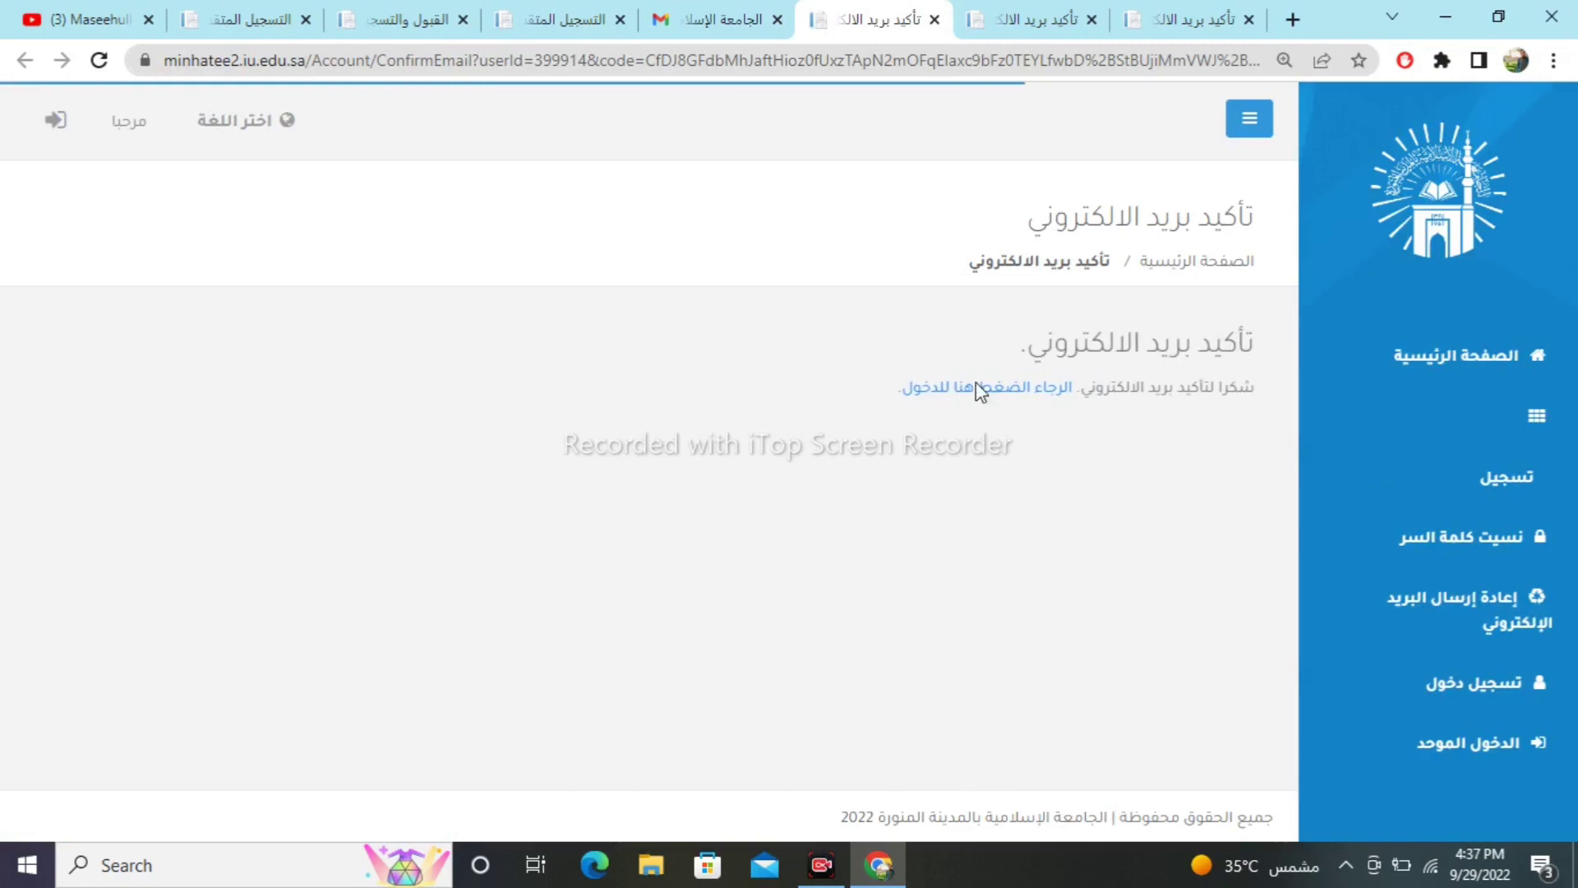
{"action": "left_click", "coordinate": [1030, 403]}
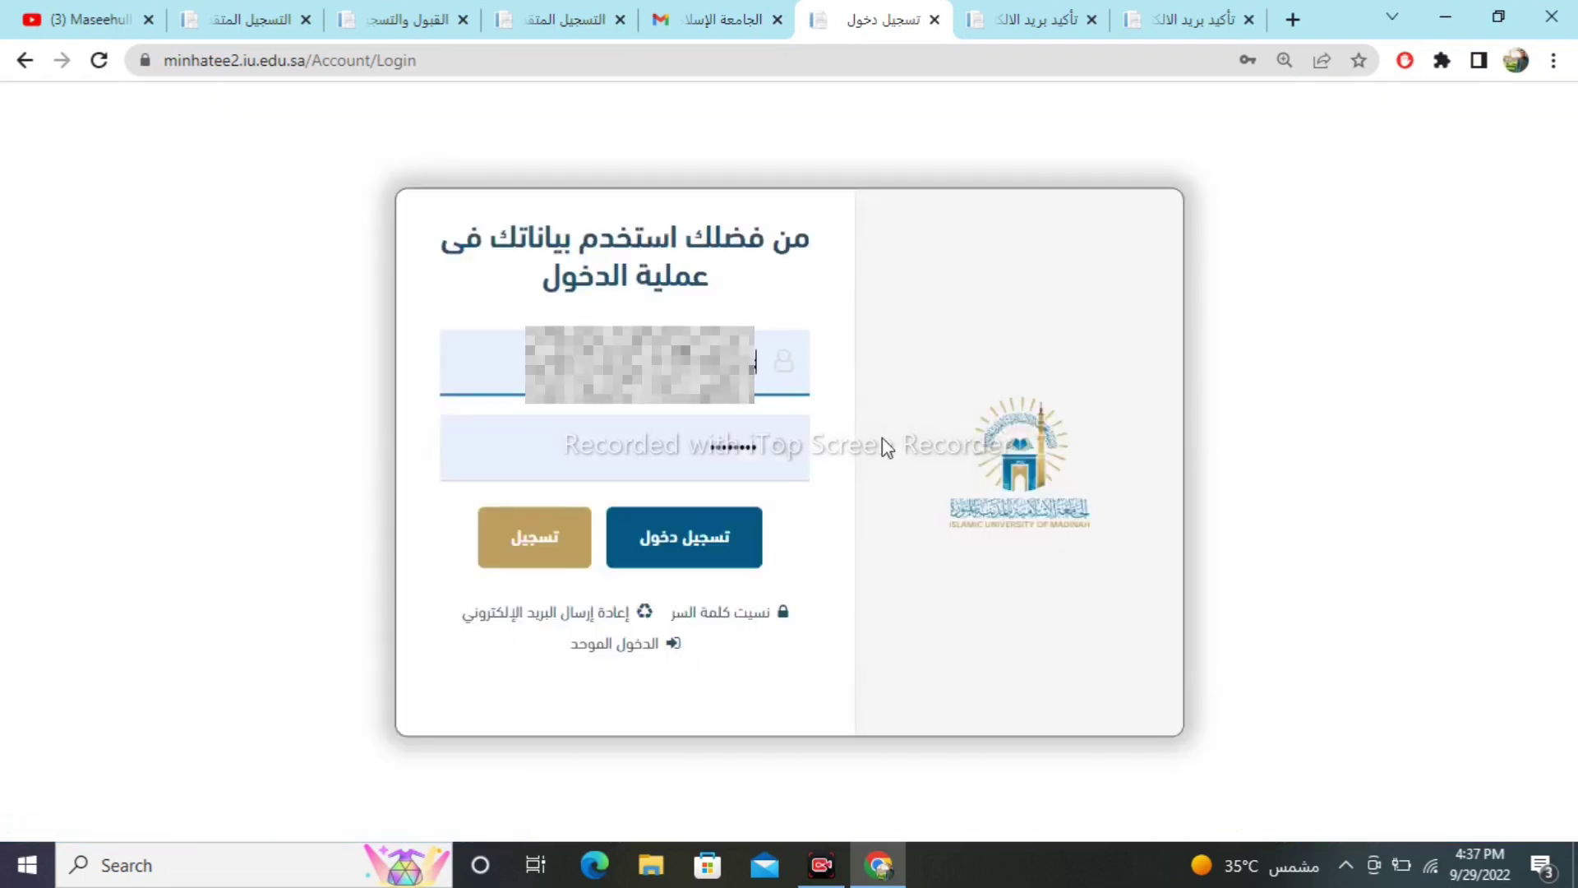
{"action": "left_click", "coordinate": [705, 556]}
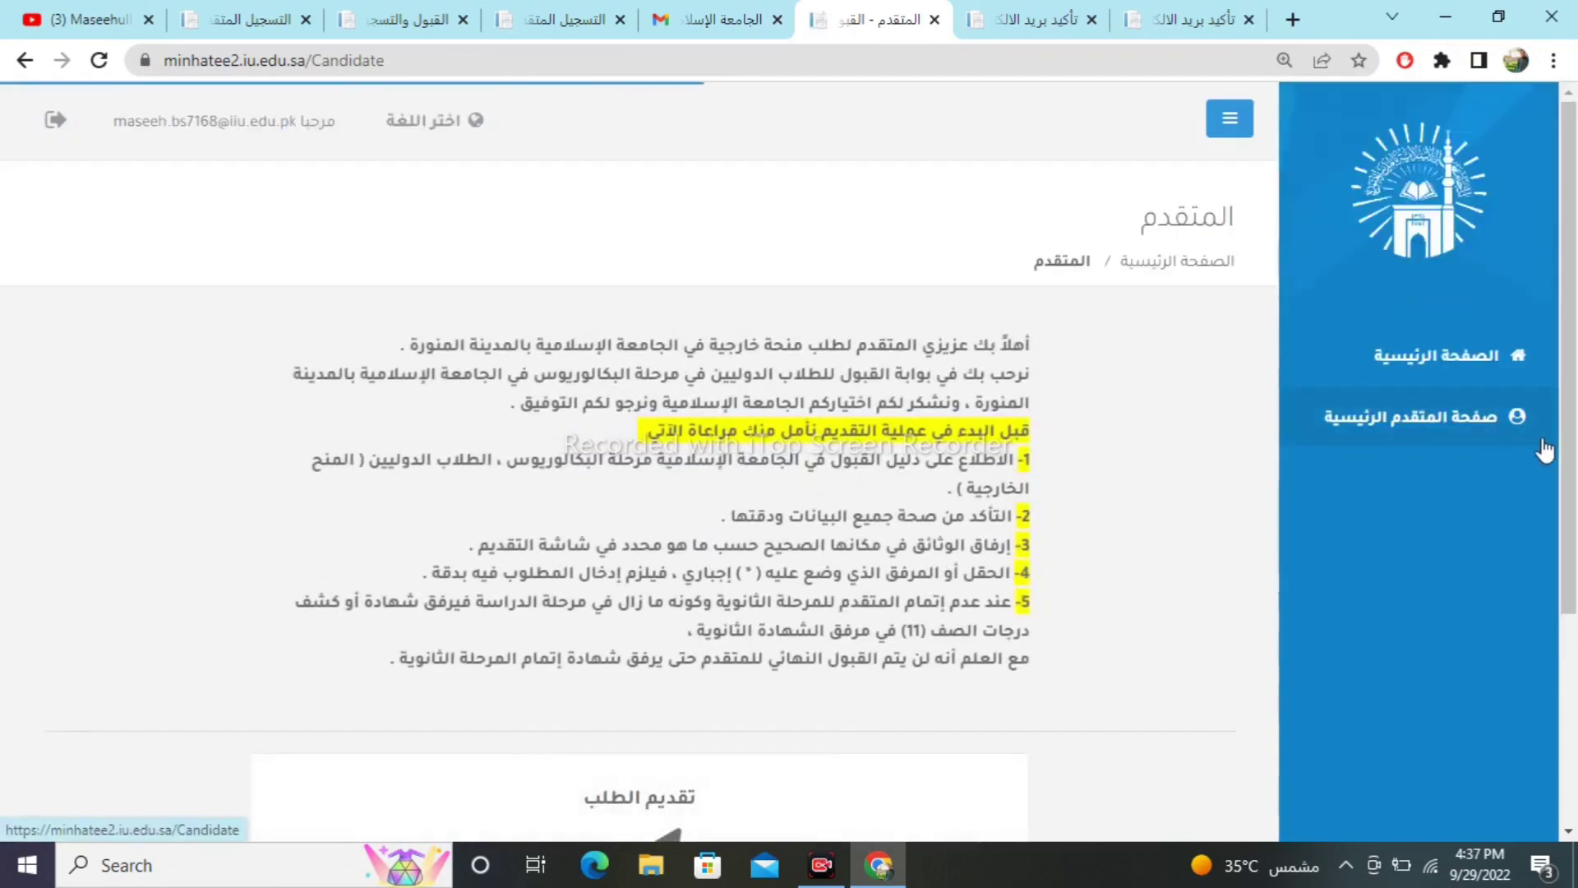
Start the scholarship application (تقديم الطلب) from the applicant page and show its personal data section.
{"action": "left_click_drag", "start_coordinate": [1570, 463], "coordinate": [1576, 637]}
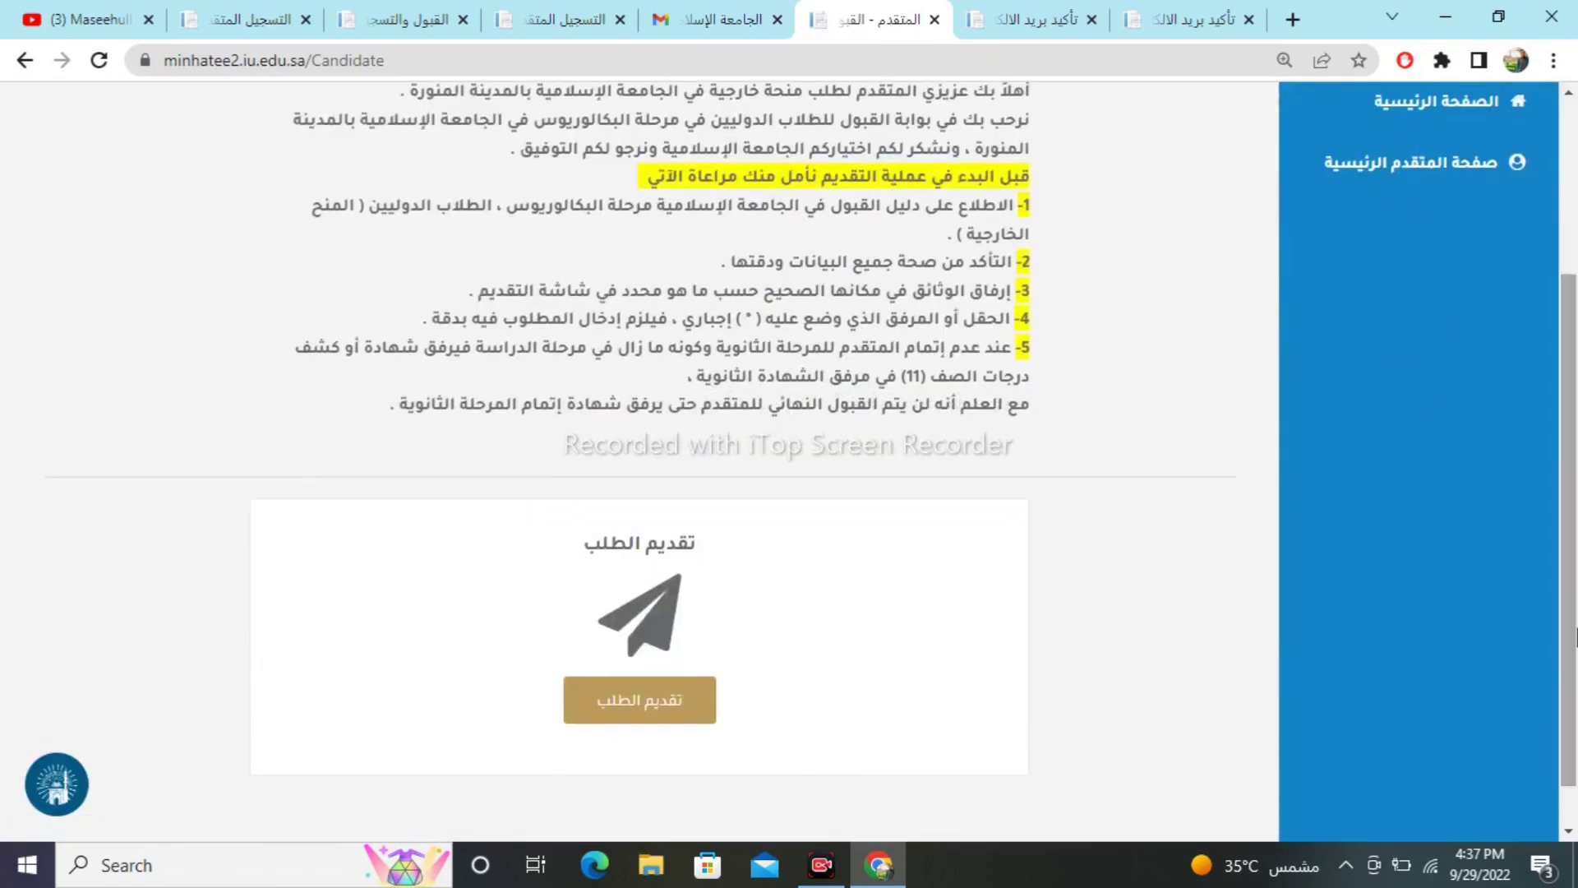
{"action": "left_click", "coordinate": [666, 719]}
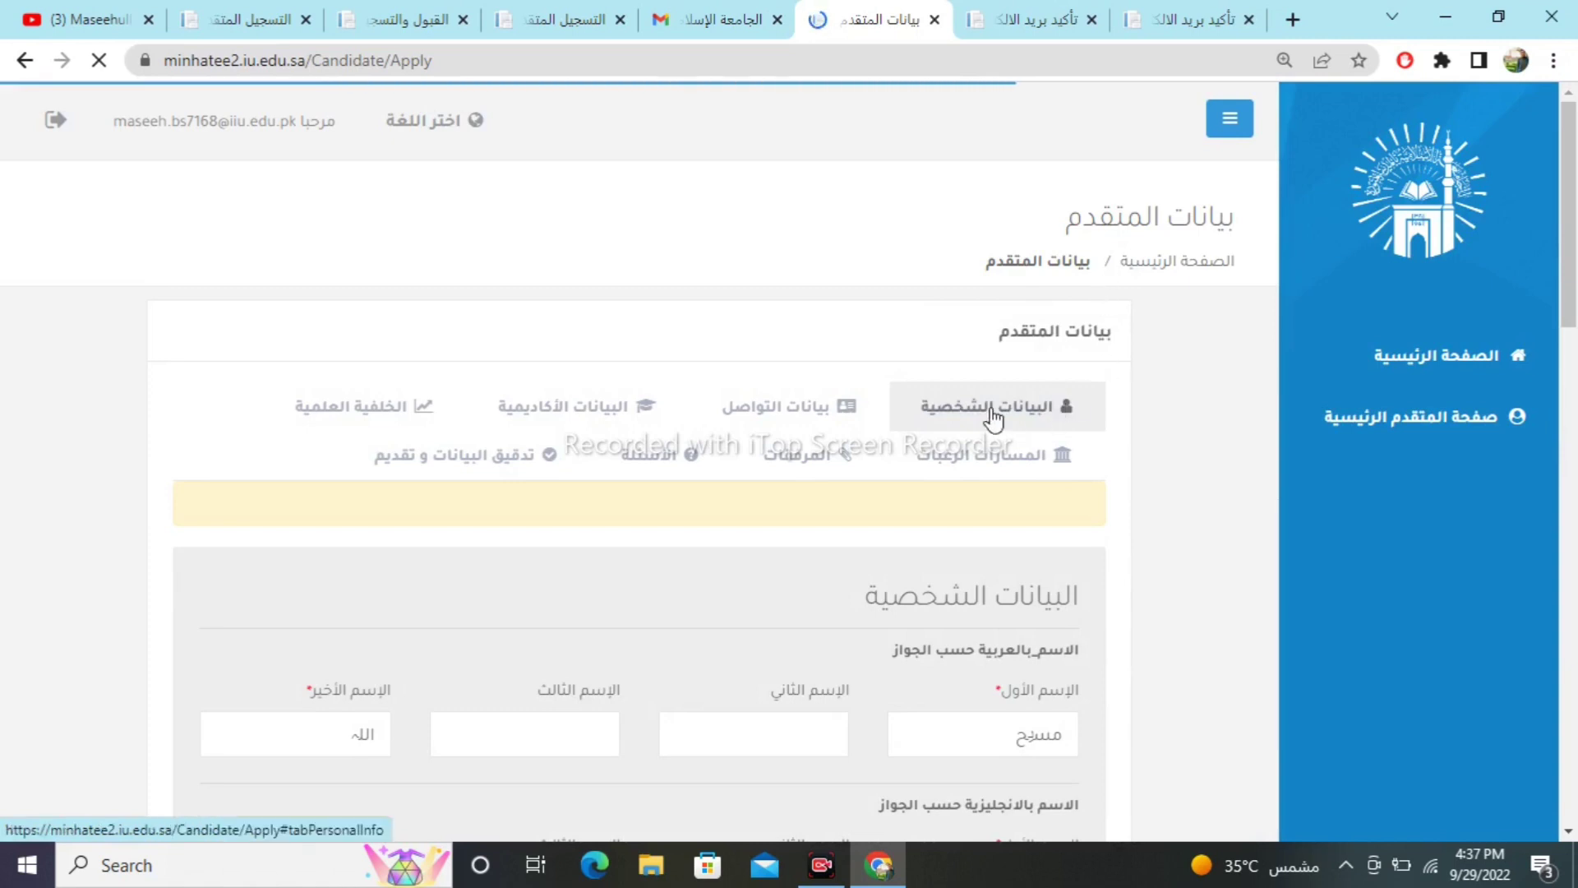
{"action": "scroll", "coordinate": [1284, 798], "scroll_direction": "down", "scroll_amount": 3}
{"action": "scroll", "coordinate": [1283, 799], "scroll_direction": "up", "scroll_amount": 1}
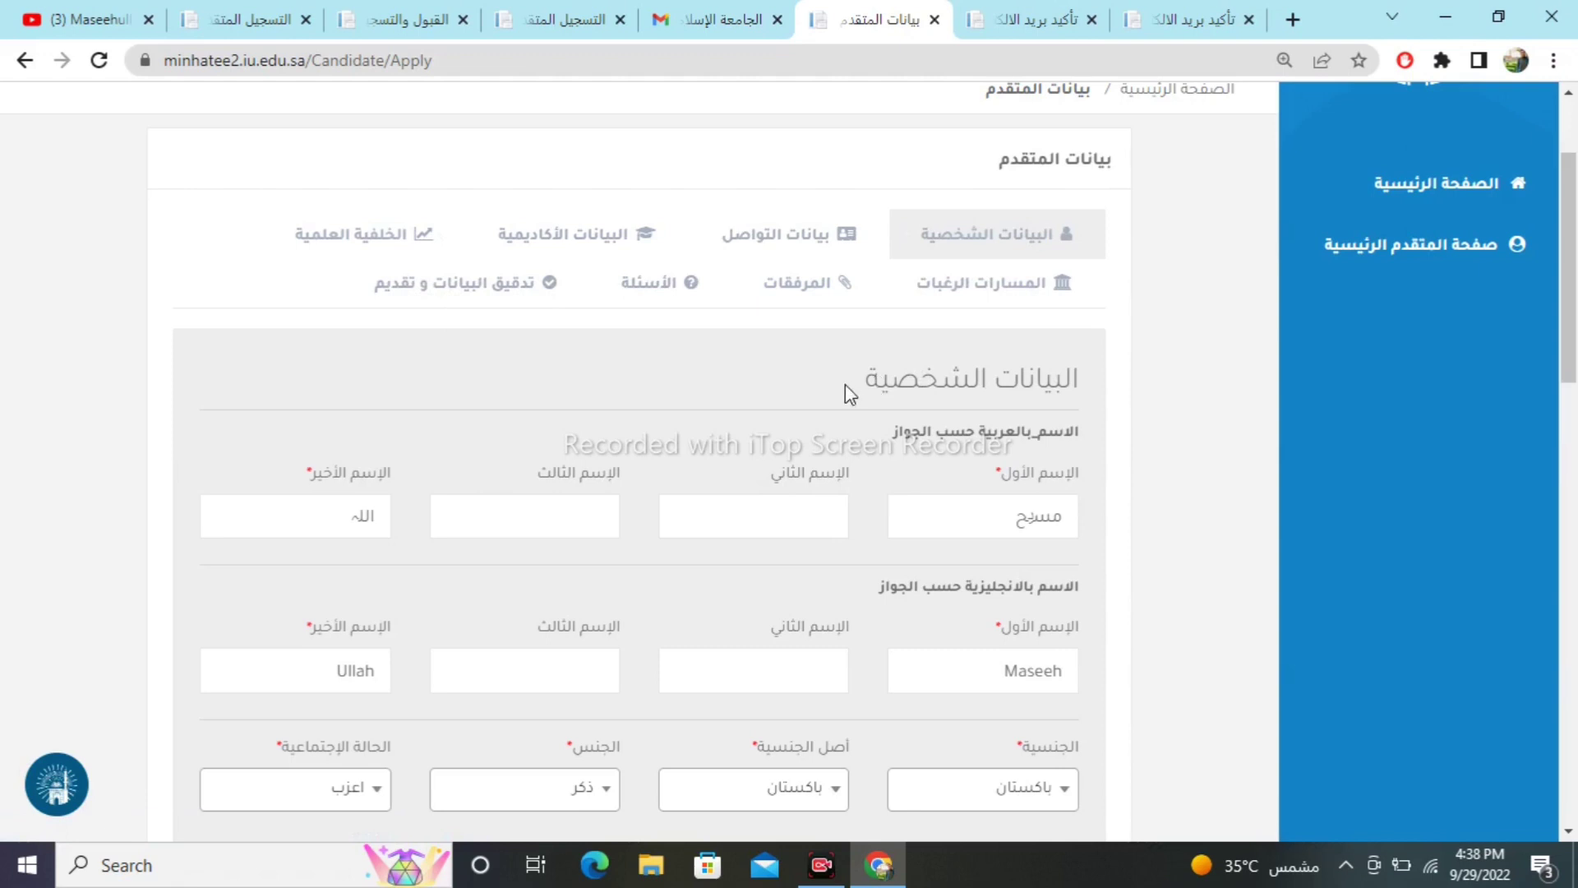
Examine the required first and last name fields in Arabic and English, as written in the passport.
{"action": "left_click_drag", "start_coordinate": [845, 383], "coordinate": [1020, 380]}
{"action": "left_click", "coordinate": [1084, 430]}
{"action": "left_click_drag", "start_coordinate": [1007, 469], "coordinate": [1081, 473]}
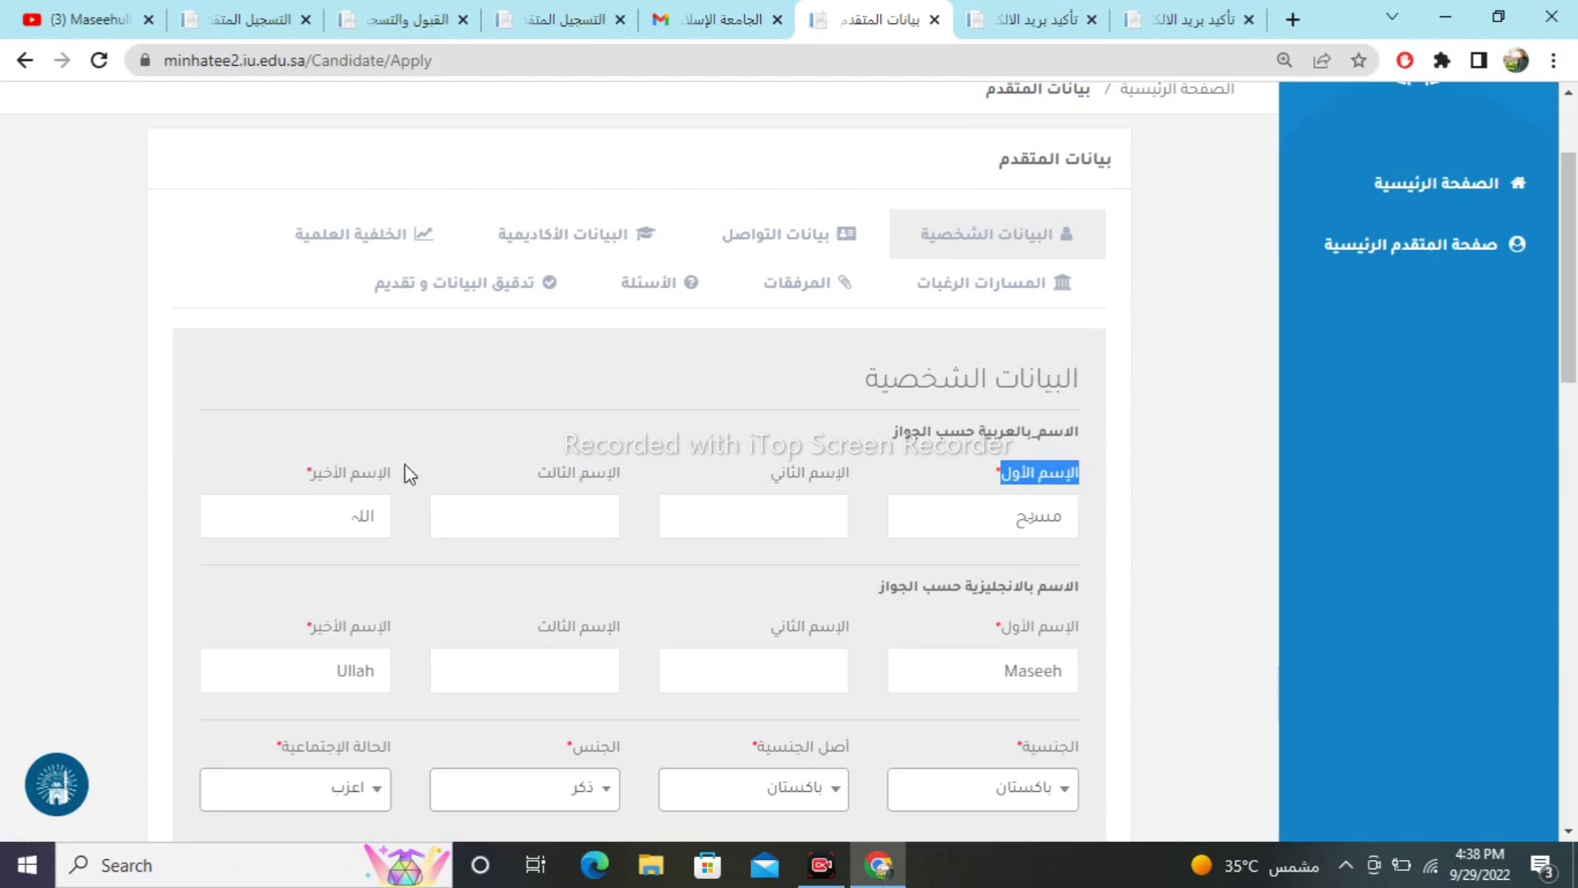
{"action": "left_click_drag", "start_coordinate": [306, 478], "coordinate": [395, 475]}
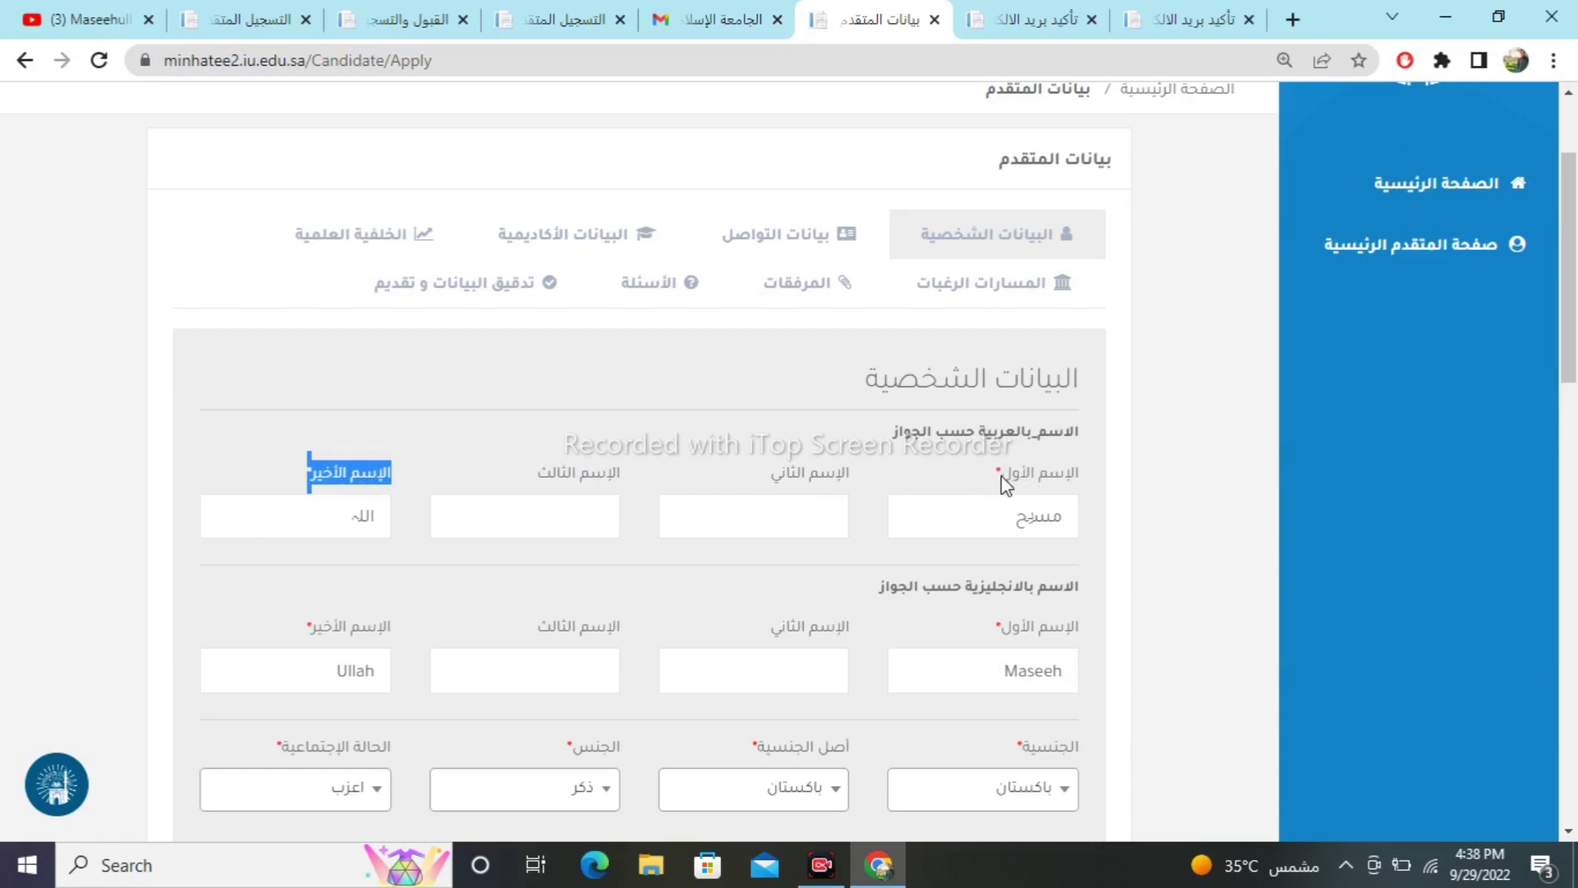
{"action": "left_click_drag", "start_coordinate": [1574, 320], "coordinate": [1575, 415]}
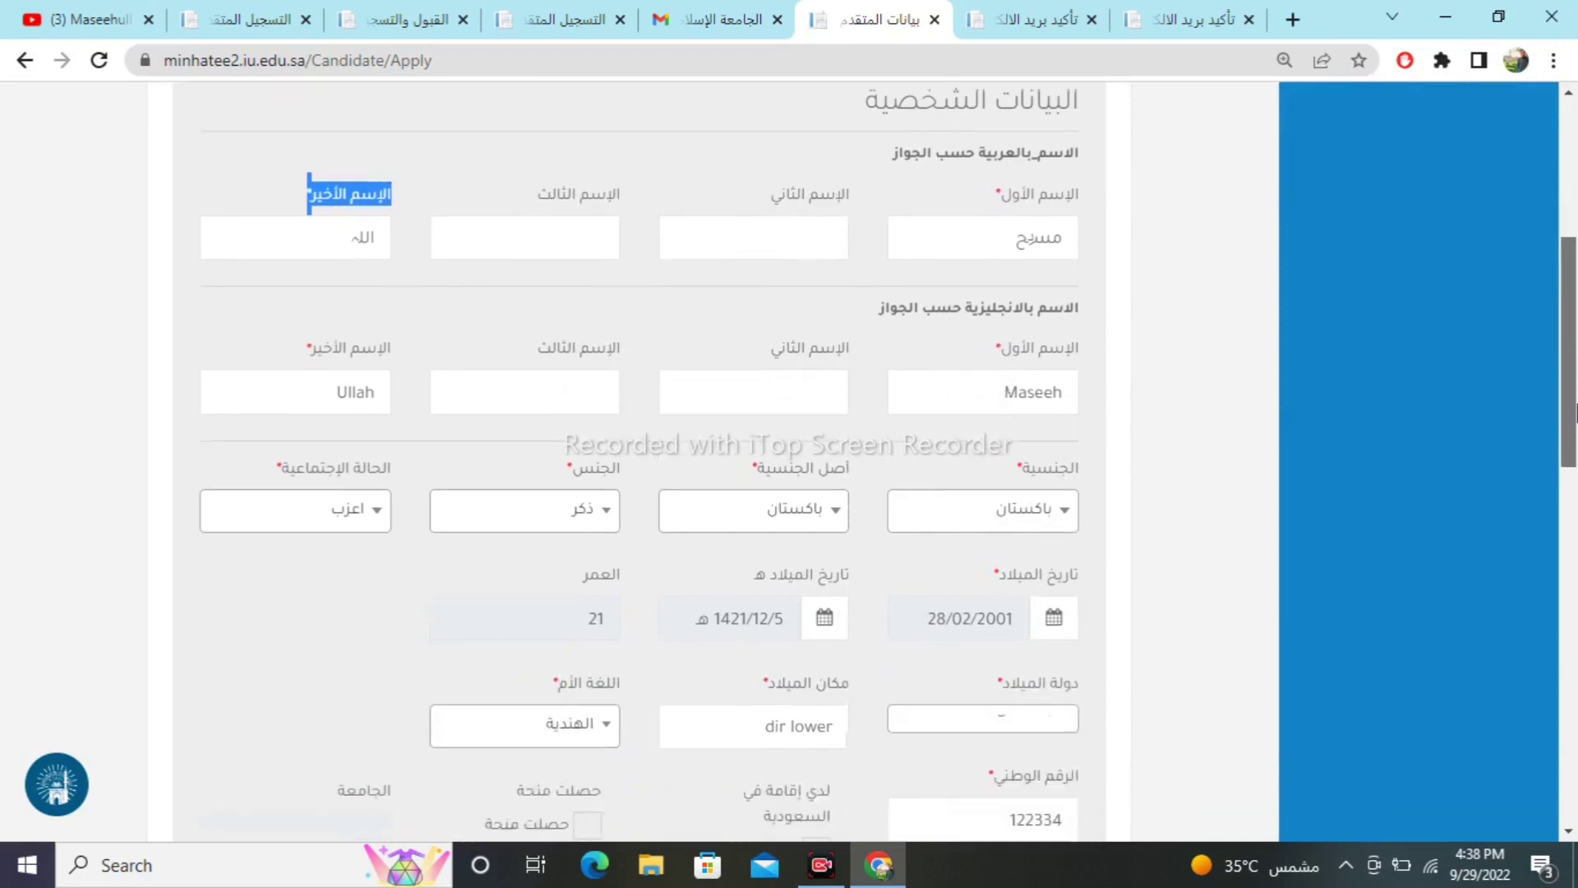
{"action": "left_click", "coordinate": [1269, 814]}
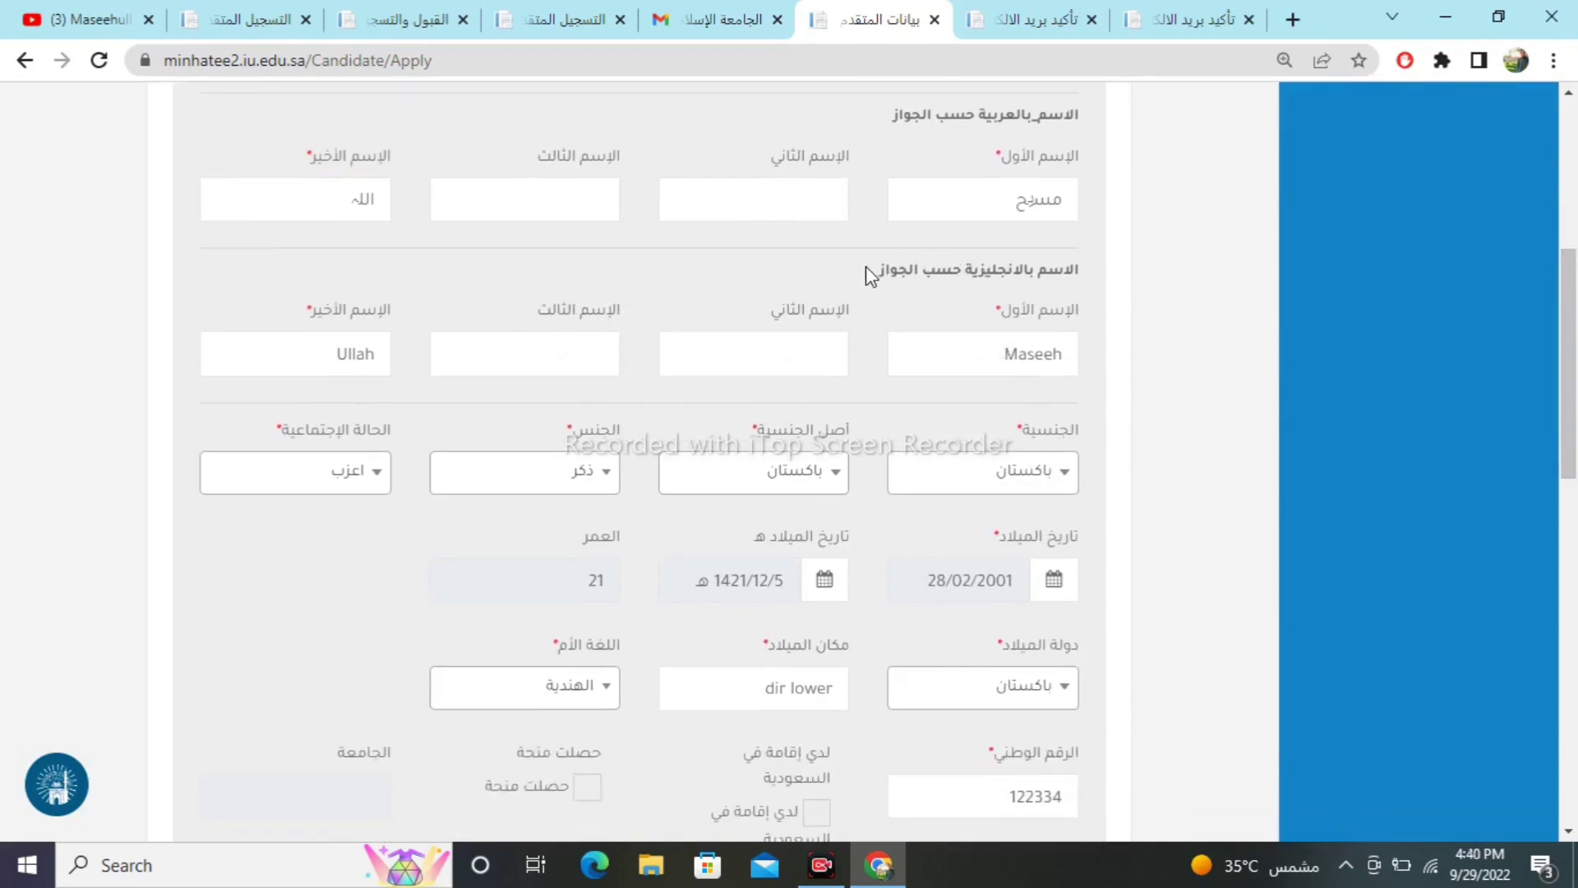
{"action": "left_click_drag", "start_coordinate": [867, 275], "coordinate": [1067, 325]}
{"action": "left_click", "coordinate": [1089, 289]}
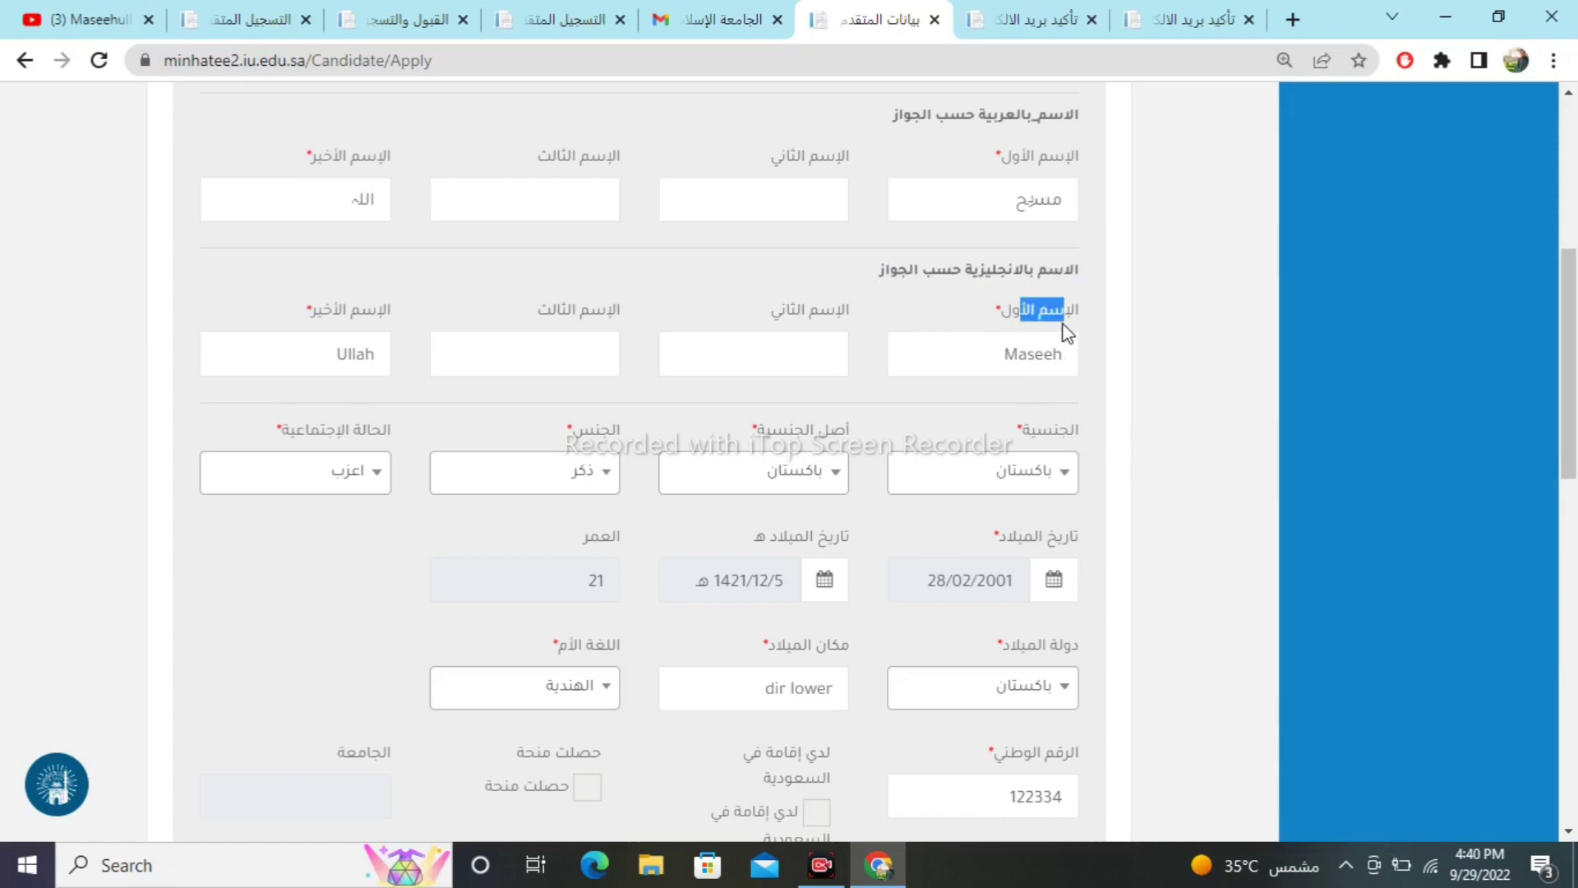
{"action": "left_click_drag", "start_coordinate": [295, 317], "coordinate": [409, 317]}
{"action": "left_click", "coordinate": [326, 352]}
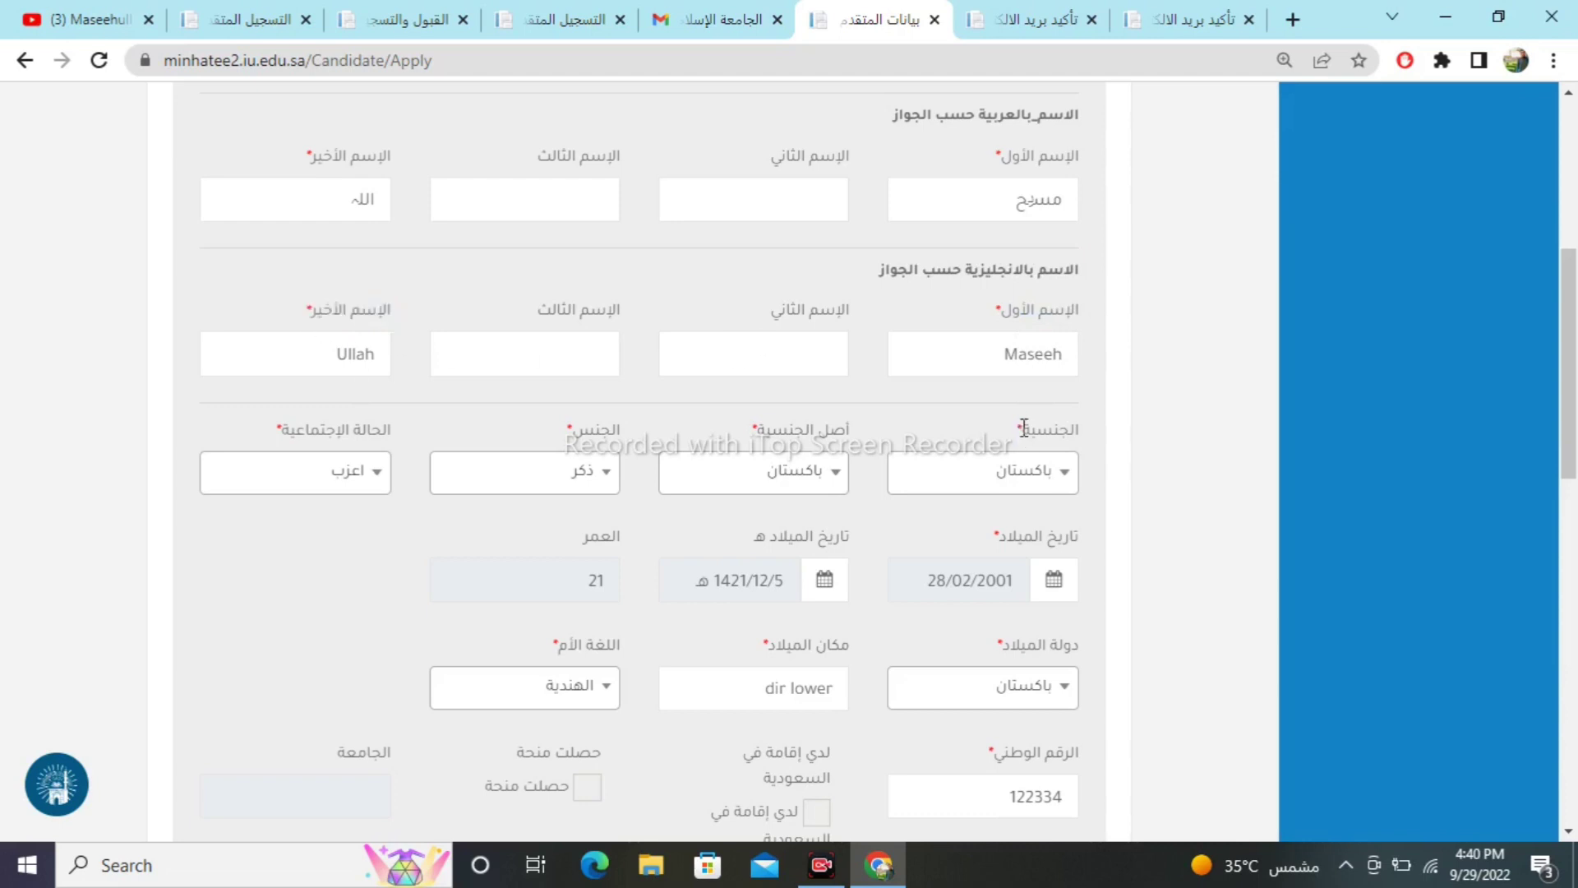
Review the nationality, original nationality, gender and marital status fields in the personal data section.
{"action": "left_click_drag", "start_coordinate": [1024, 428], "coordinate": [1083, 444]}
{"action": "left_click", "coordinate": [1099, 448]}
{"action": "left_click_drag", "start_coordinate": [806, 446], "coordinate": [877, 452]}
{"action": "left_click", "coordinate": [877, 451]}
{"action": "left_click_drag", "start_coordinate": [570, 439], "coordinate": [628, 442]}
{"action": "left_click", "coordinate": [631, 444]}
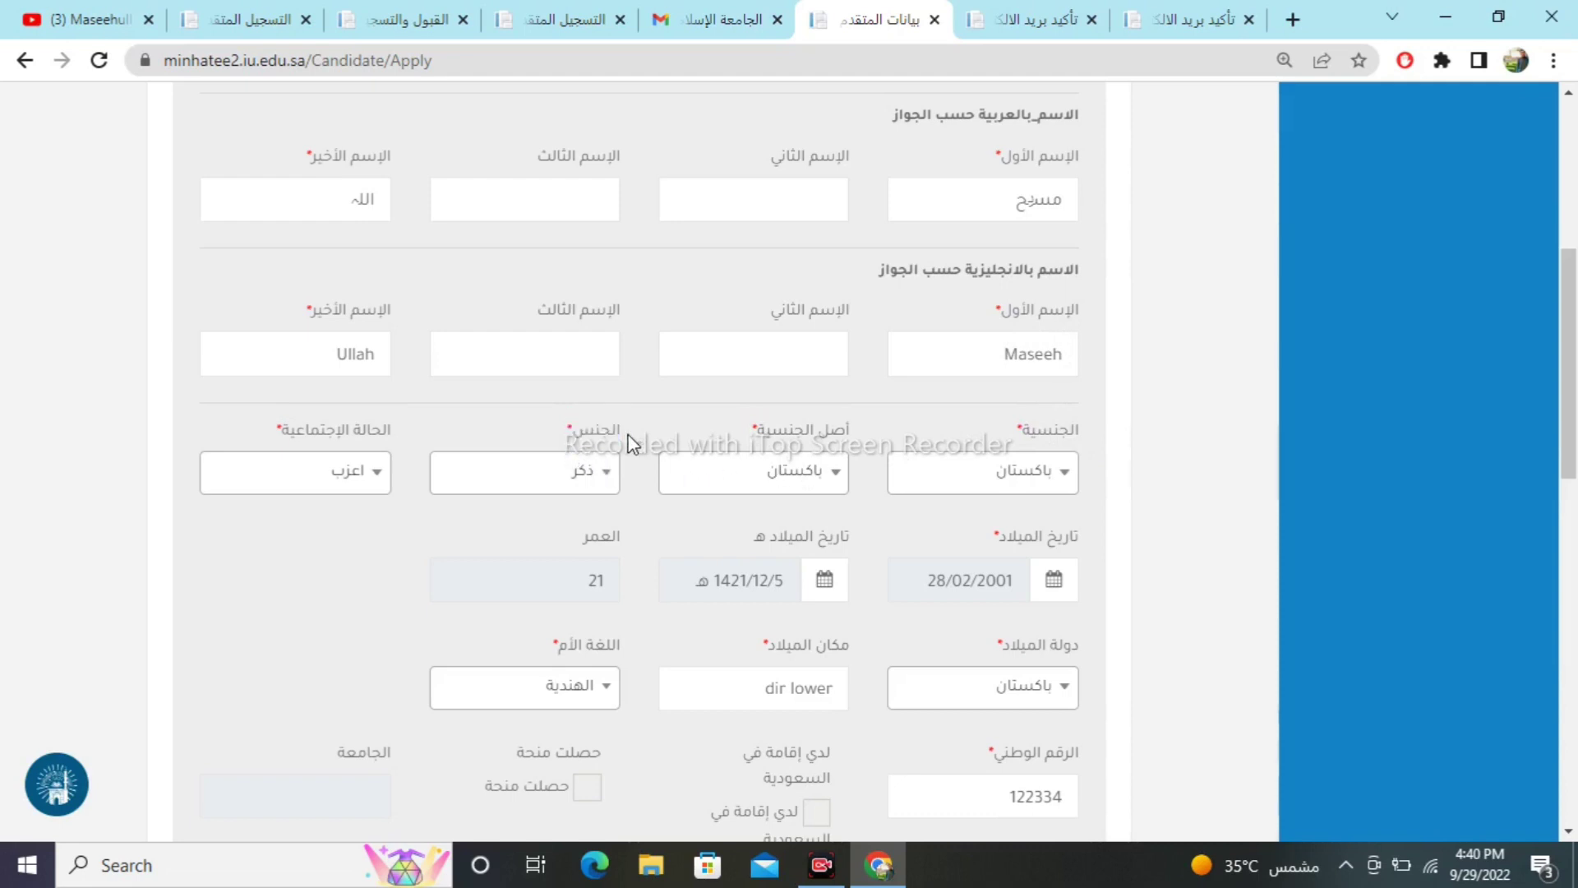
{"action": "left_click_drag", "start_coordinate": [278, 423], "coordinate": [398, 437]}
{"action": "left_click", "coordinate": [398, 436]}
Review the date of birth, country of birth and place of birth fields.
{"action": "left_click_drag", "start_coordinate": [999, 534], "coordinate": [1076, 567]}
{"action": "left_click", "coordinate": [666, 636]}
{"action": "left_click_drag", "start_coordinate": [1017, 655], "coordinate": [1081, 661]}
{"action": "left_click", "coordinate": [1092, 667]}
{"action": "left_click_drag", "start_coordinate": [765, 645], "coordinate": [874, 653]}
{"action": "left_click", "coordinate": [877, 655]}
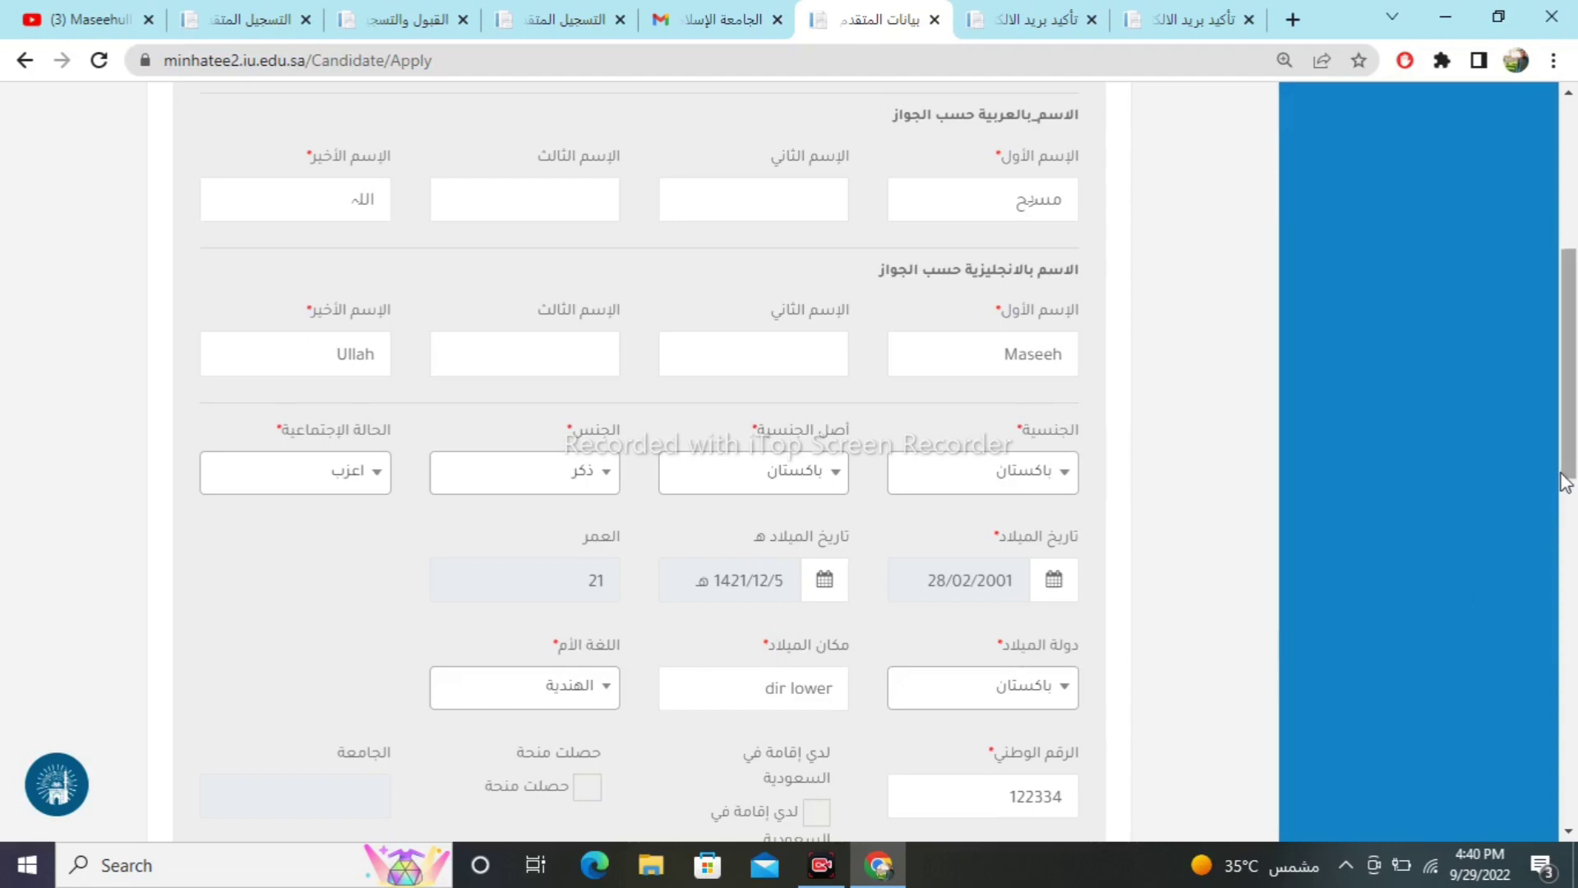
Examine the passport fields: number, place of issue, issue date and expiry date.
{"action": "scroll", "coordinate": [1566, 534], "scroll_direction": "down", "scroll_amount": 2}
{"action": "scroll", "coordinate": [1574, 539], "scroll_direction": "down", "scroll_amount": 1}
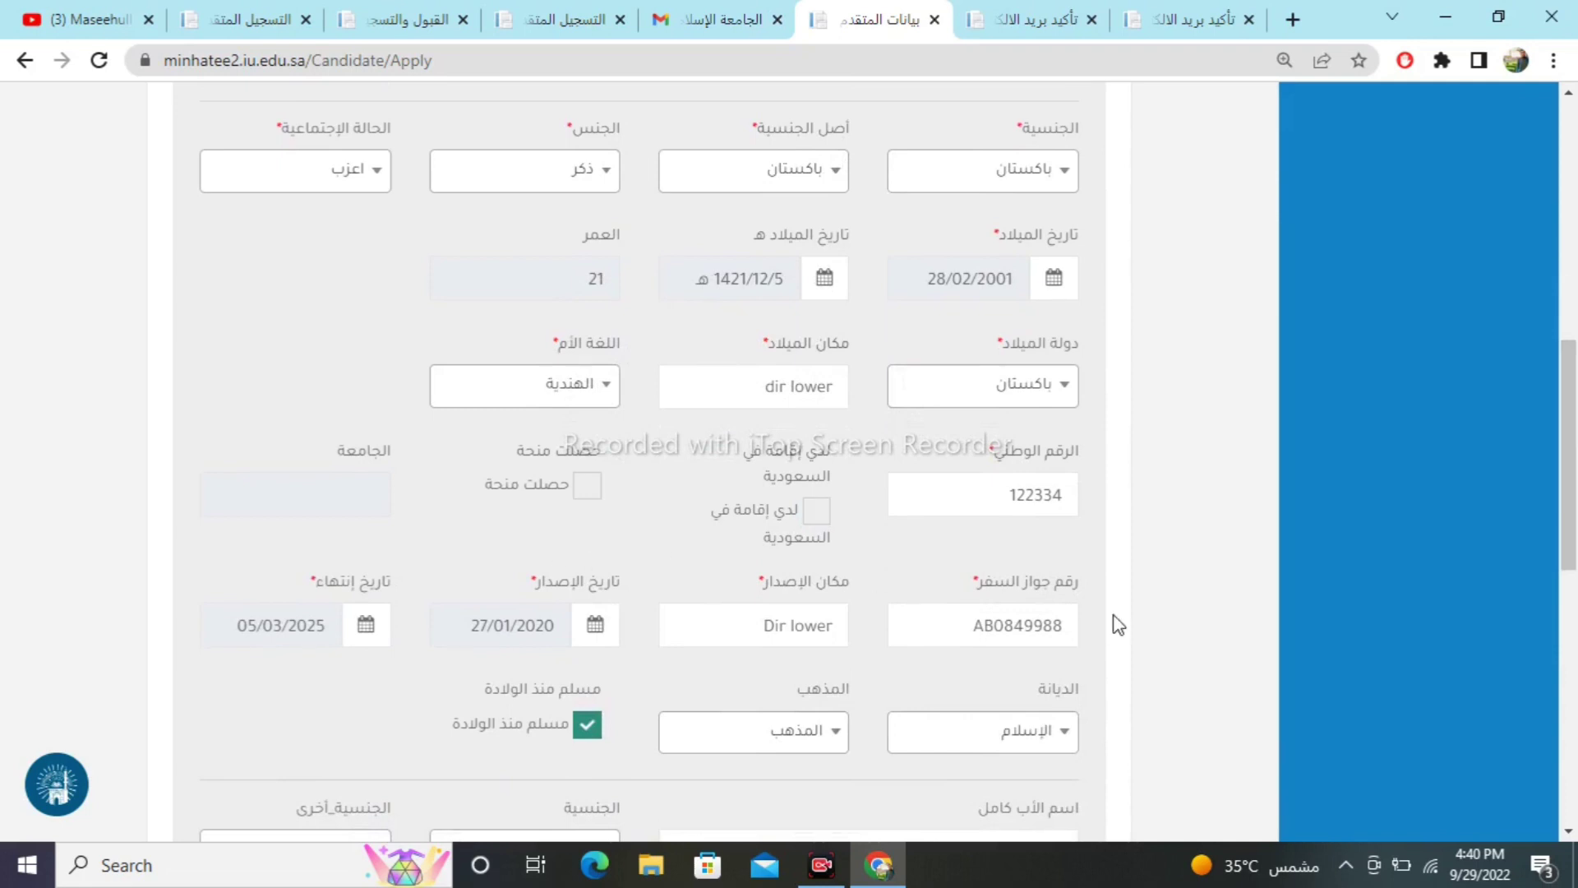
{"action": "left_click_drag", "start_coordinate": [968, 584], "coordinate": [1083, 576]}
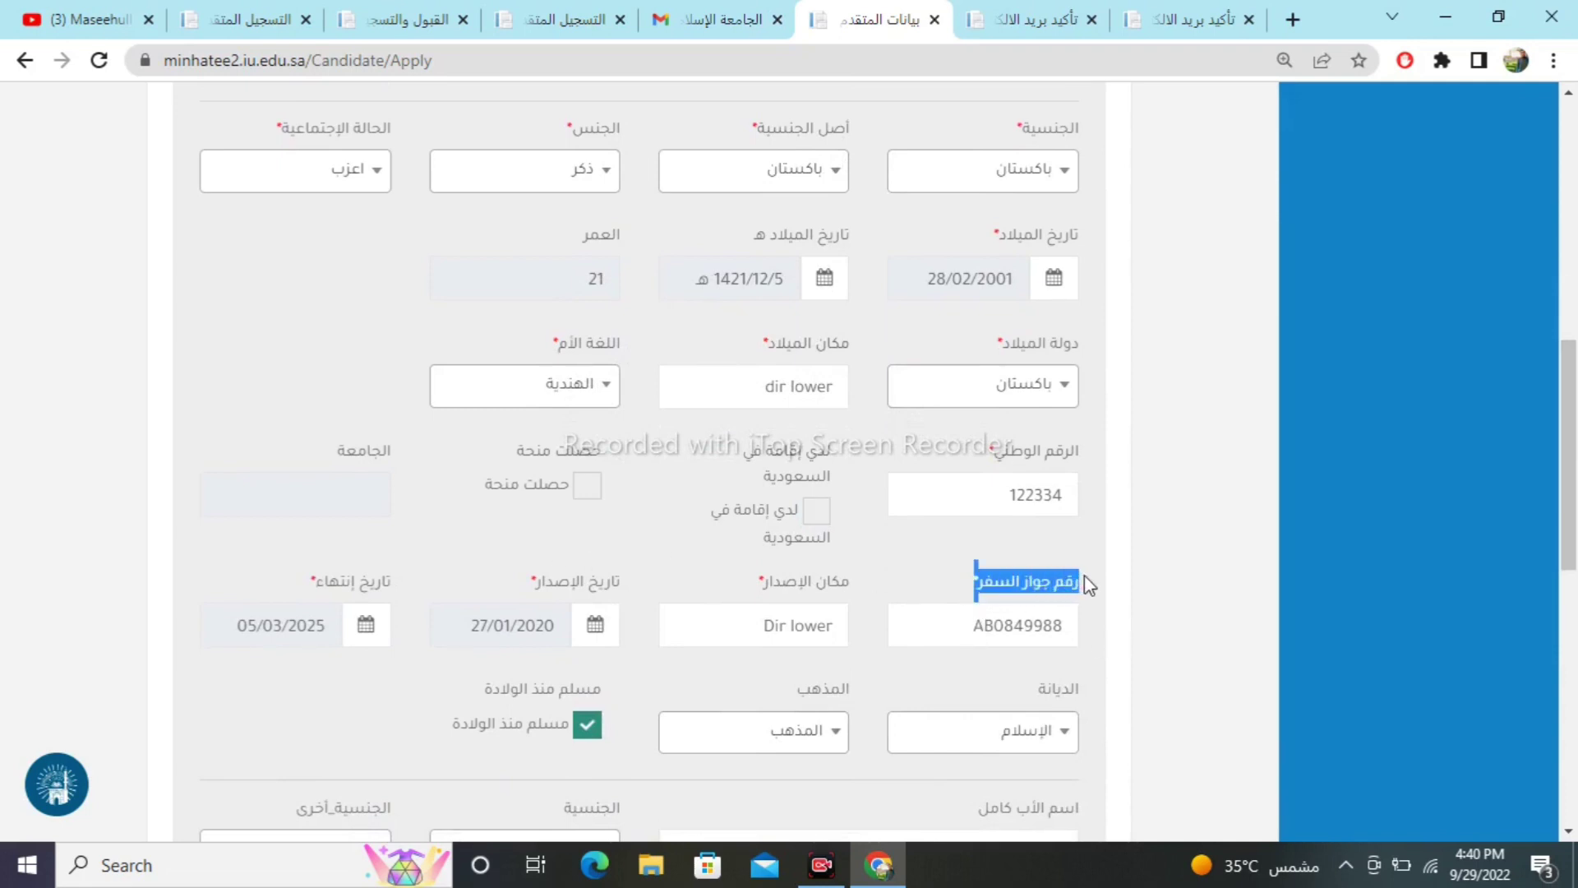
{"action": "left_click", "coordinate": [1084, 580]}
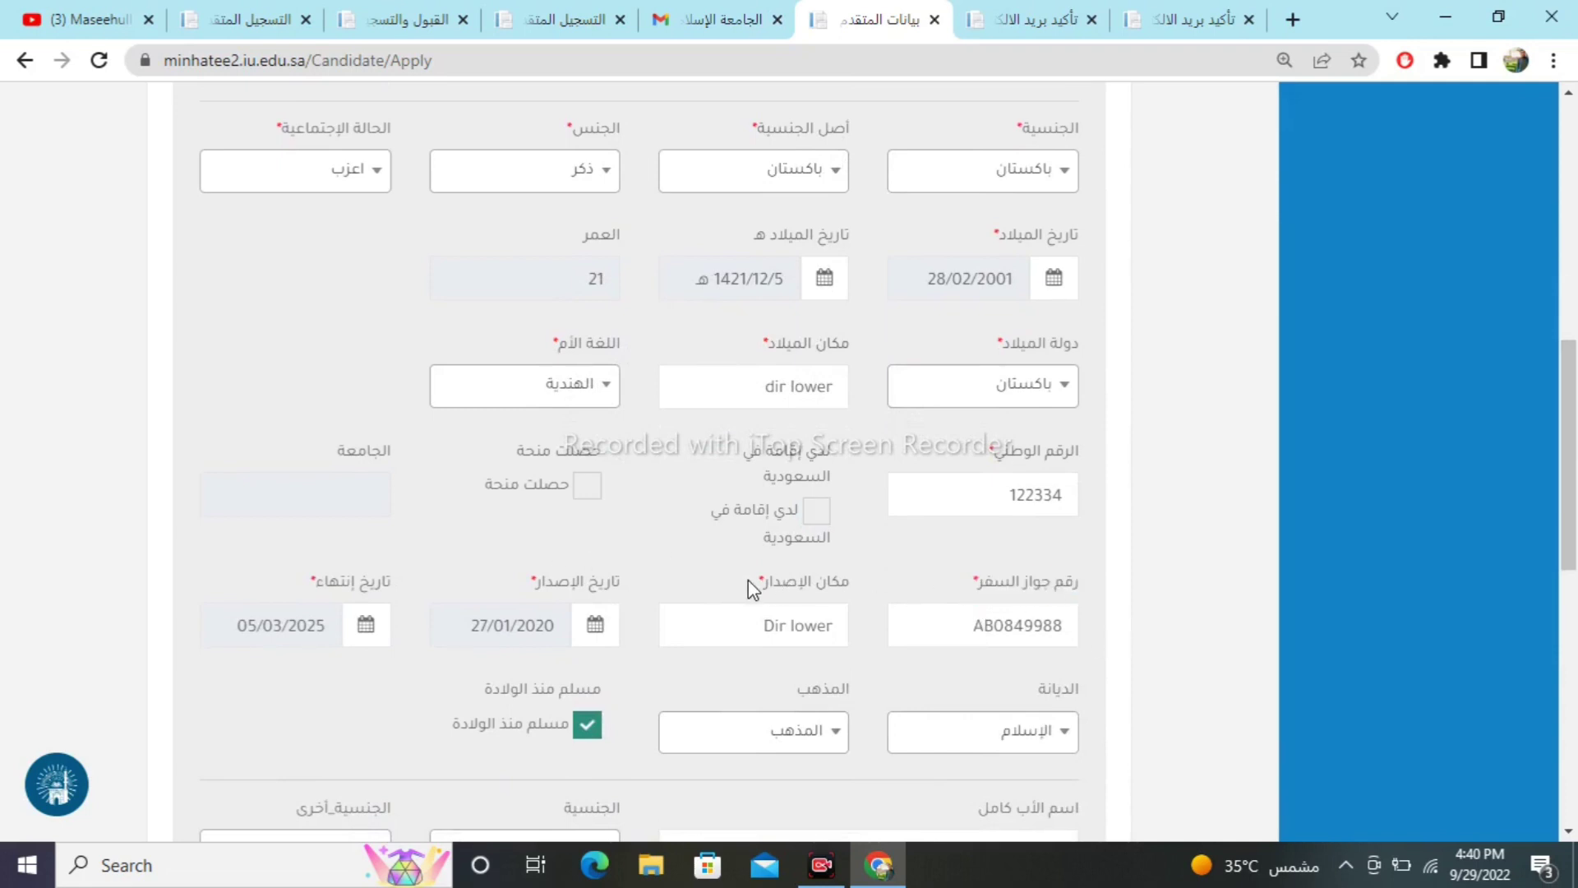
{"action": "left_click_drag", "start_coordinate": [755, 584], "coordinate": [855, 585]}
{"action": "left_click", "coordinate": [856, 585]}
{"action": "left_click_drag", "start_coordinate": [536, 575], "coordinate": [649, 596]}
{"action": "left_click", "coordinate": [647, 595]}
{"action": "left_click_drag", "start_coordinate": [307, 579], "coordinate": [409, 589]}
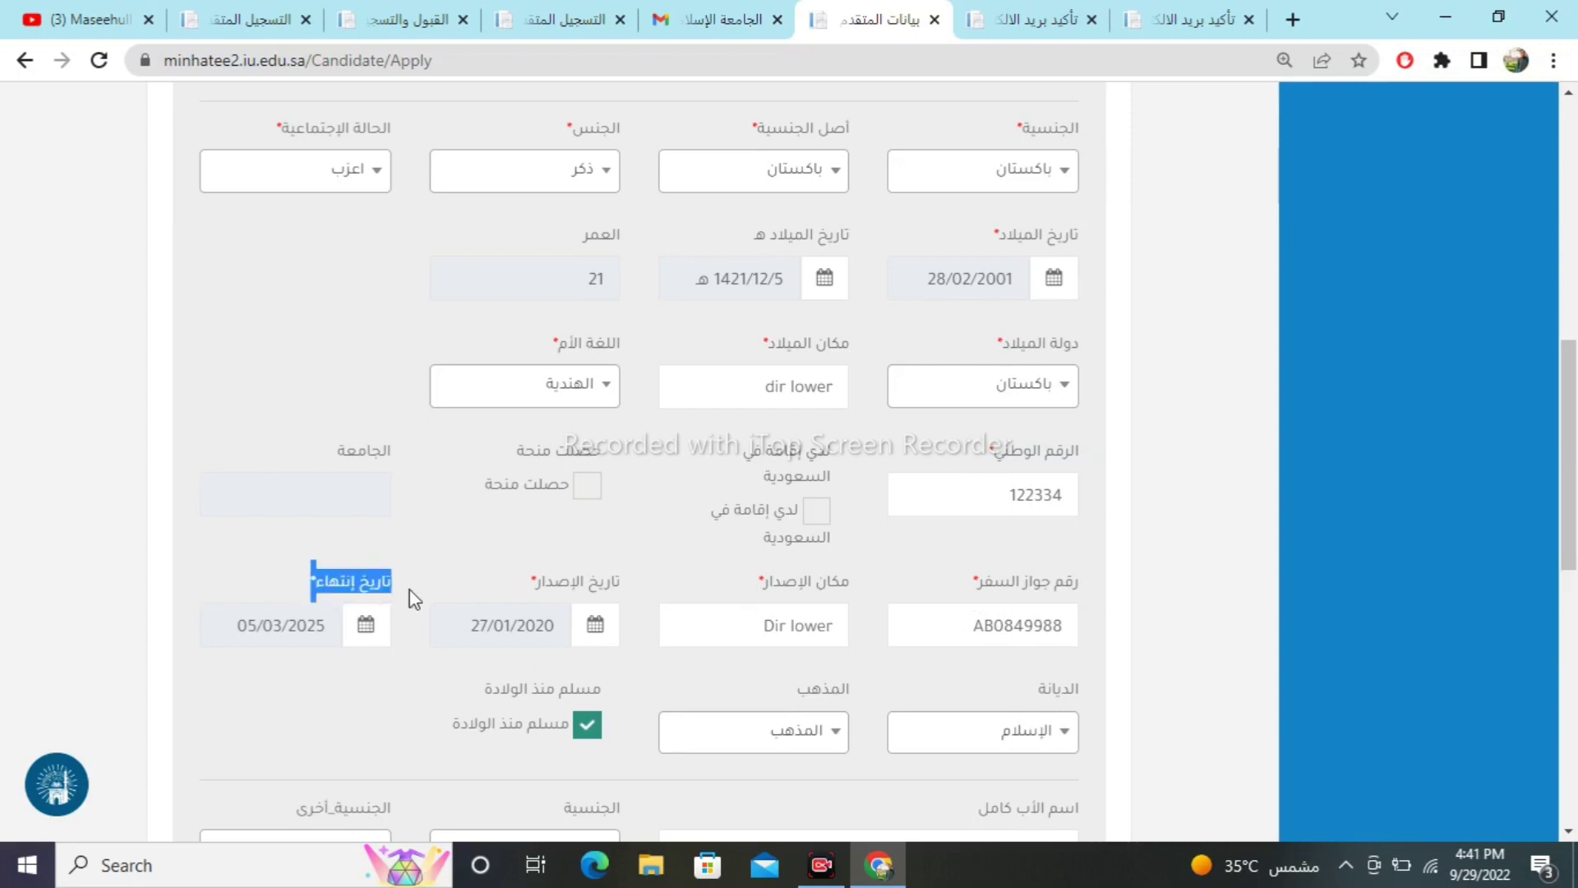
{"action": "left_click", "coordinate": [410, 590]}
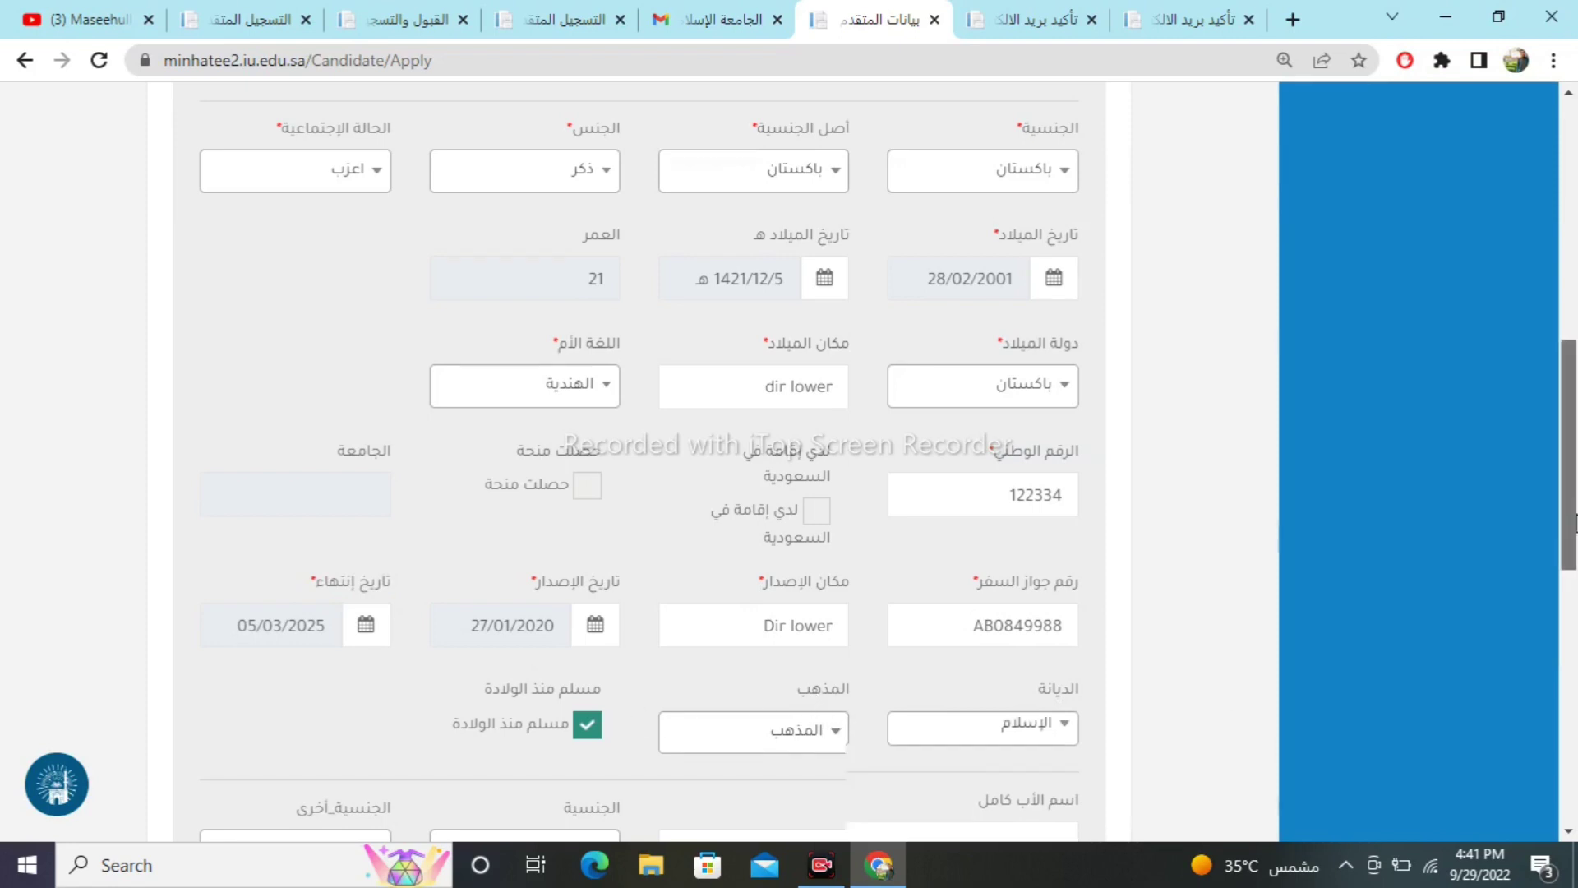
Examine the father's and mother's details, income fields and reason for wanting to study in the rest of the personal data section.
{"action": "scroll", "coordinate": [1280, 797], "scroll_direction": "down", "scroll_amount": 4}
{"action": "left_click_drag", "start_coordinate": [979, 459], "coordinate": [1081, 466]}
{"action": "left_click", "coordinate": [1081, 466]}
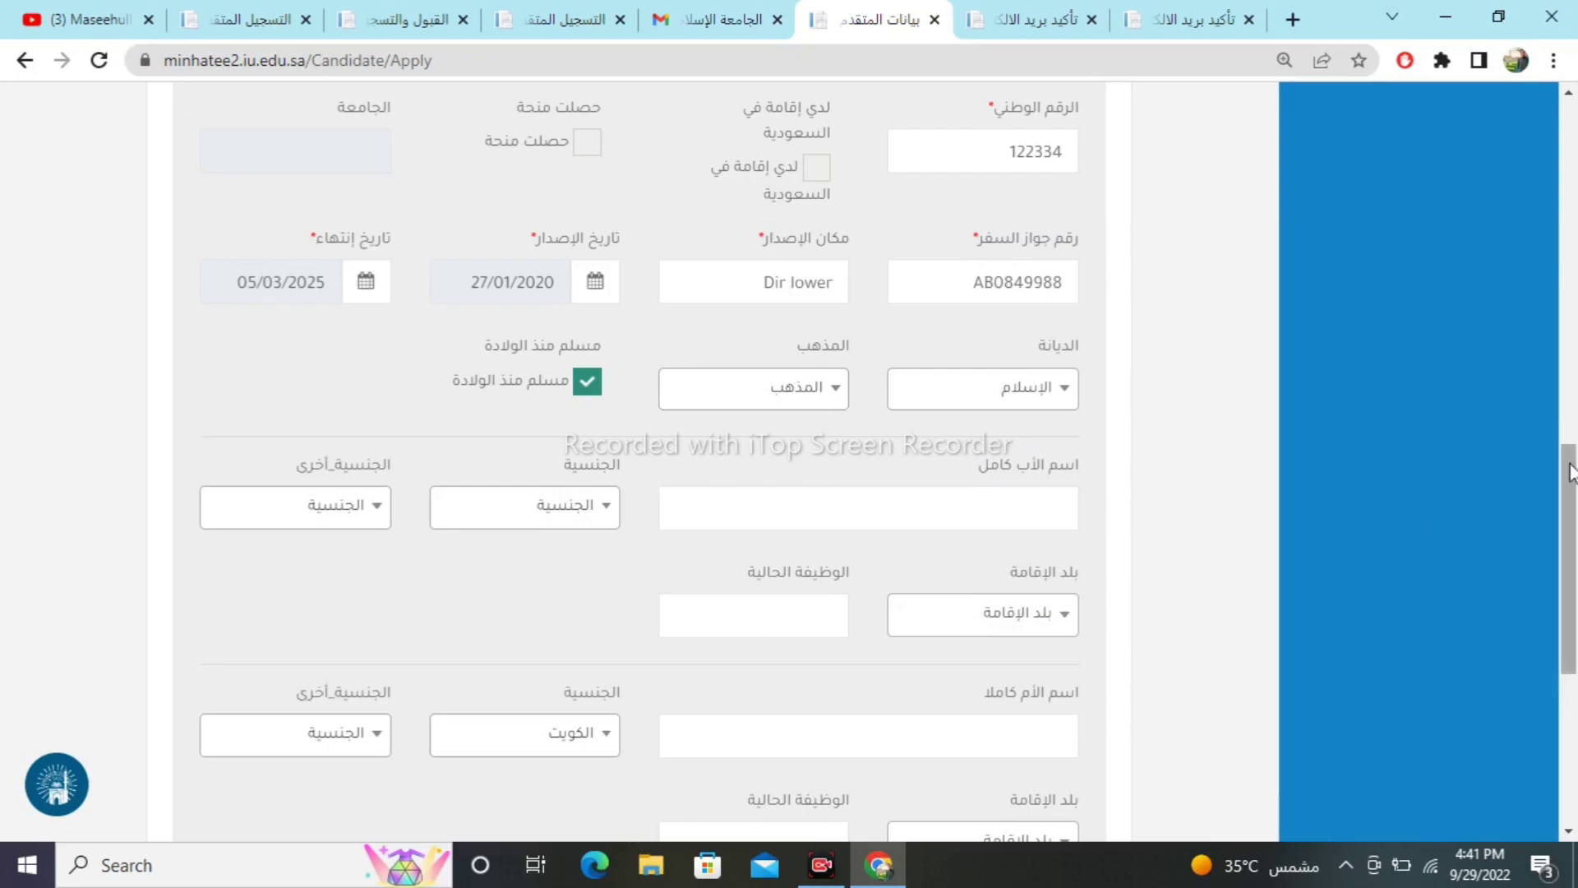
{"action": "scroll", "coordinate": [1570, 472], "scroll_direction": "down", "scroll_amount": 3}
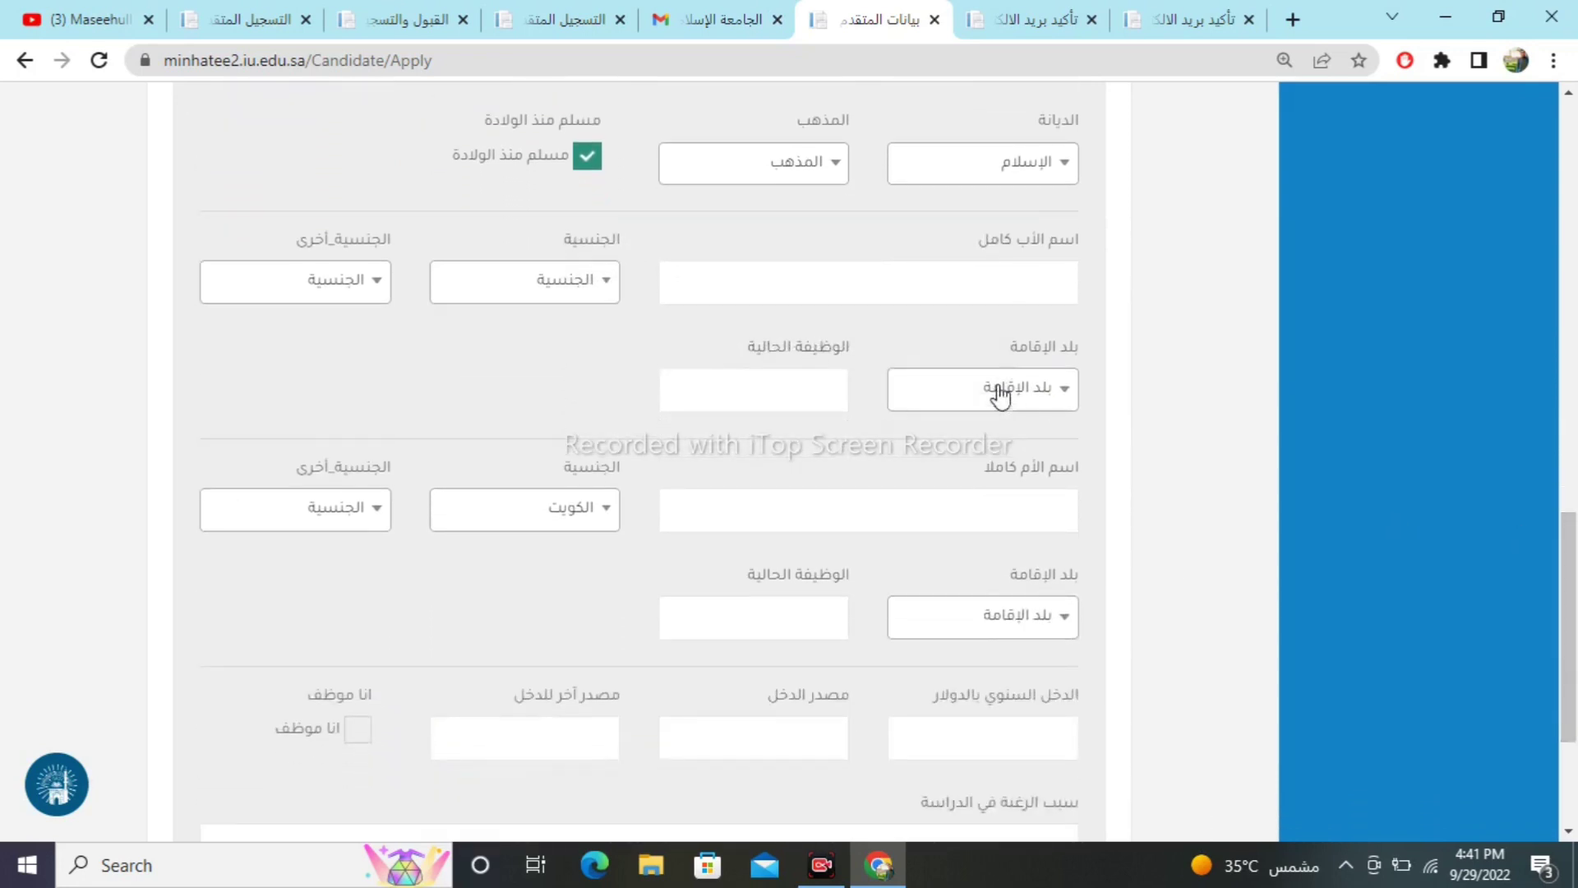
{"action": "left_click_drag", "start_coordinate": [980, 462], "coordinate": [1077, 475]}
{"action": "left_click", "coordinate": [1085, 485]}
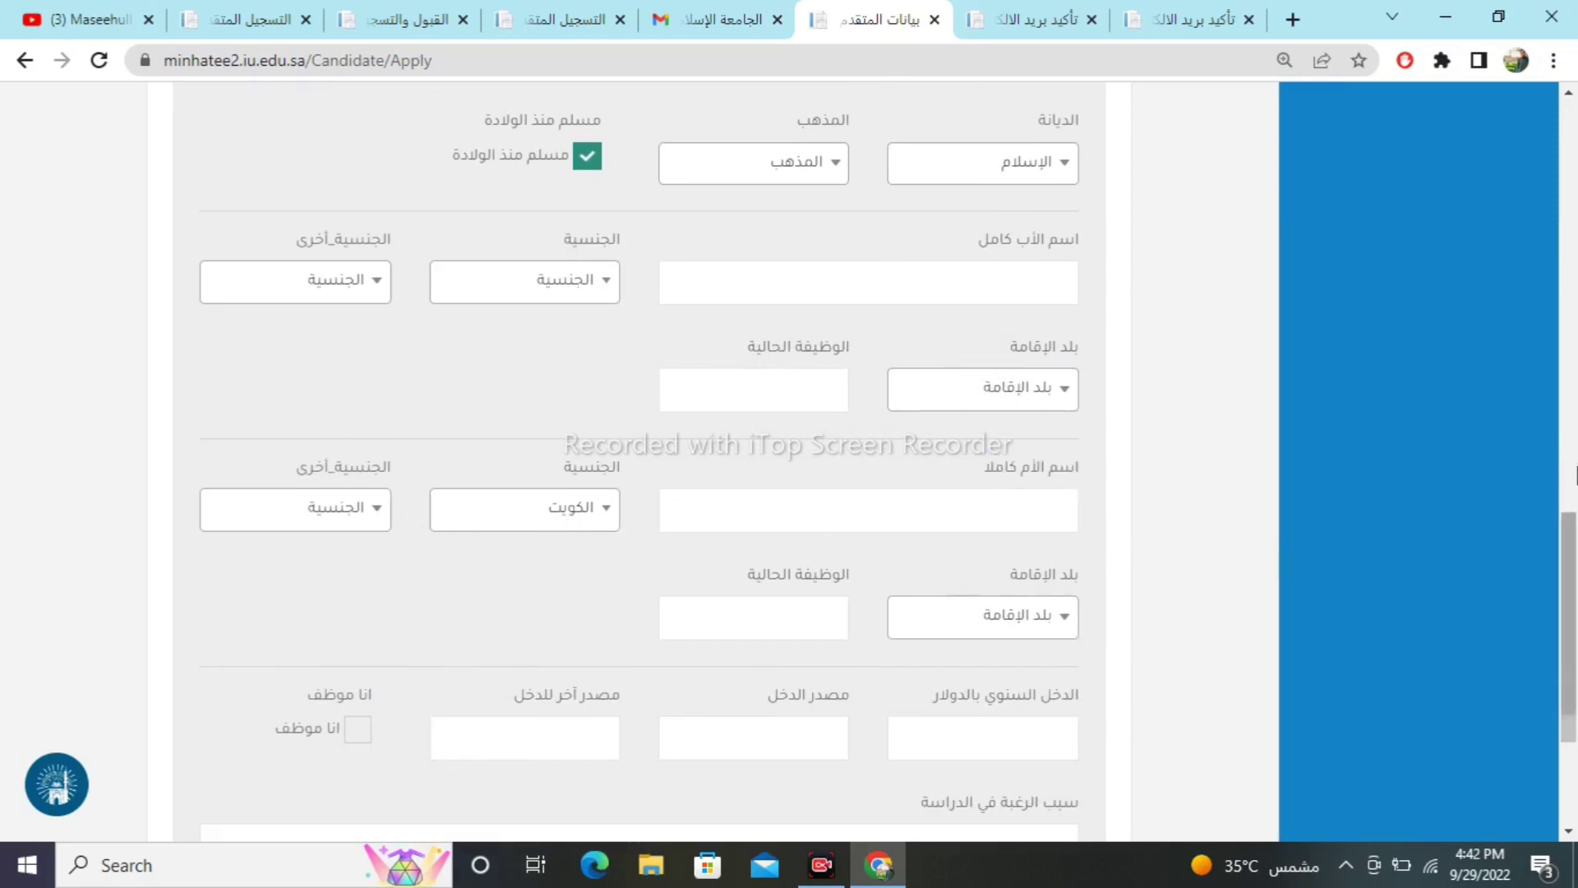
{"action": "scroll", "coordinate": [1570, 563], "scroll_direction": "down", "scroll_amount": 3}
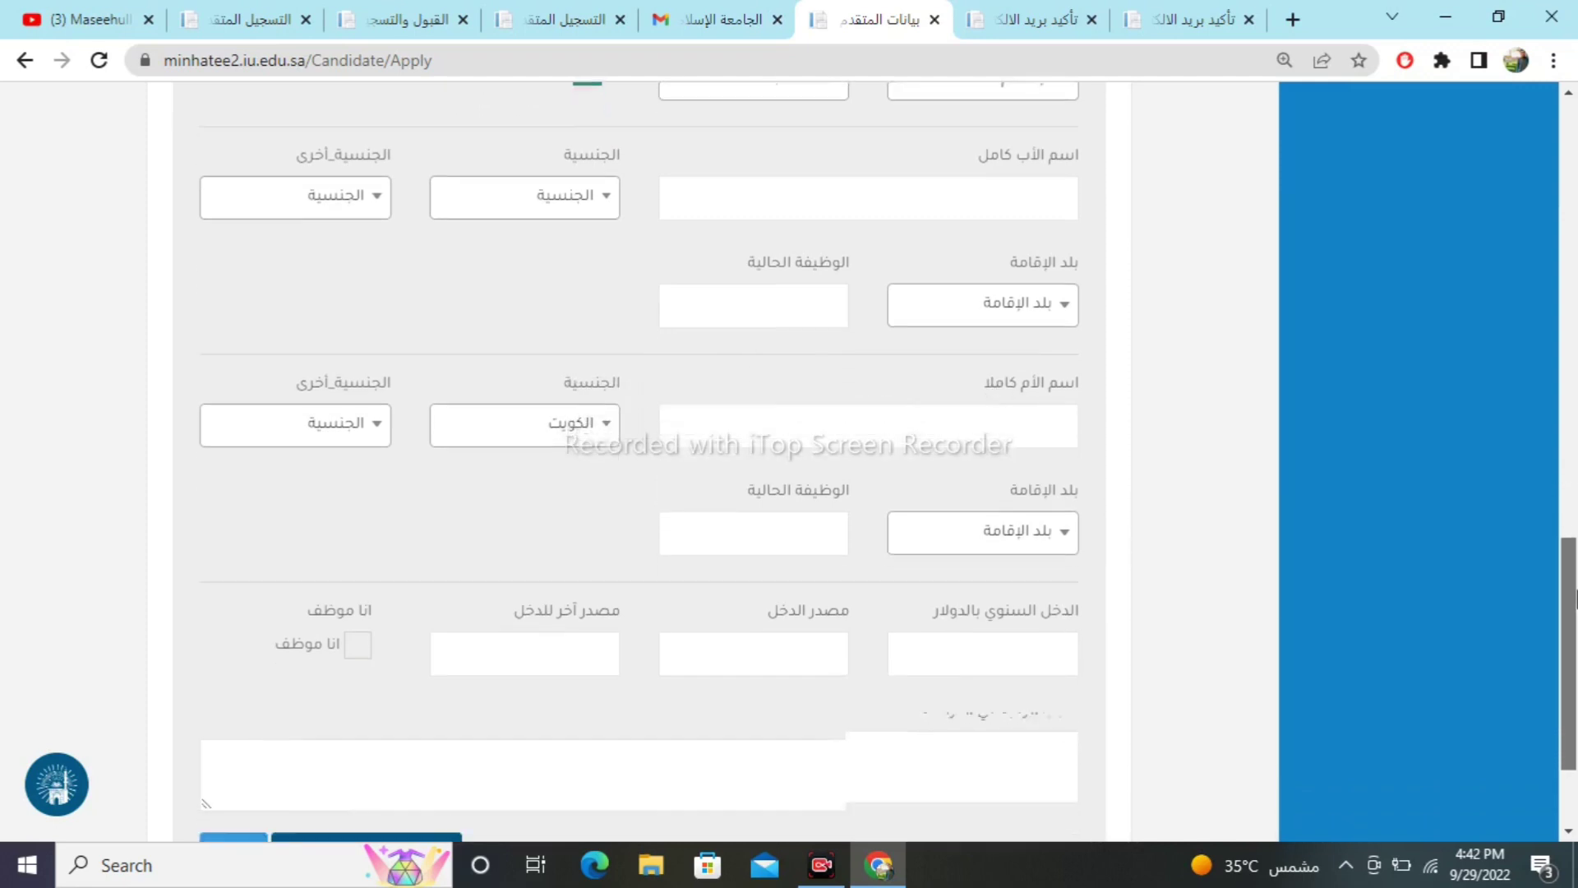
{"action": "scroll", "coordinate": [1216, 772], "scroll_direction": "down", "scroll_amount": 2}
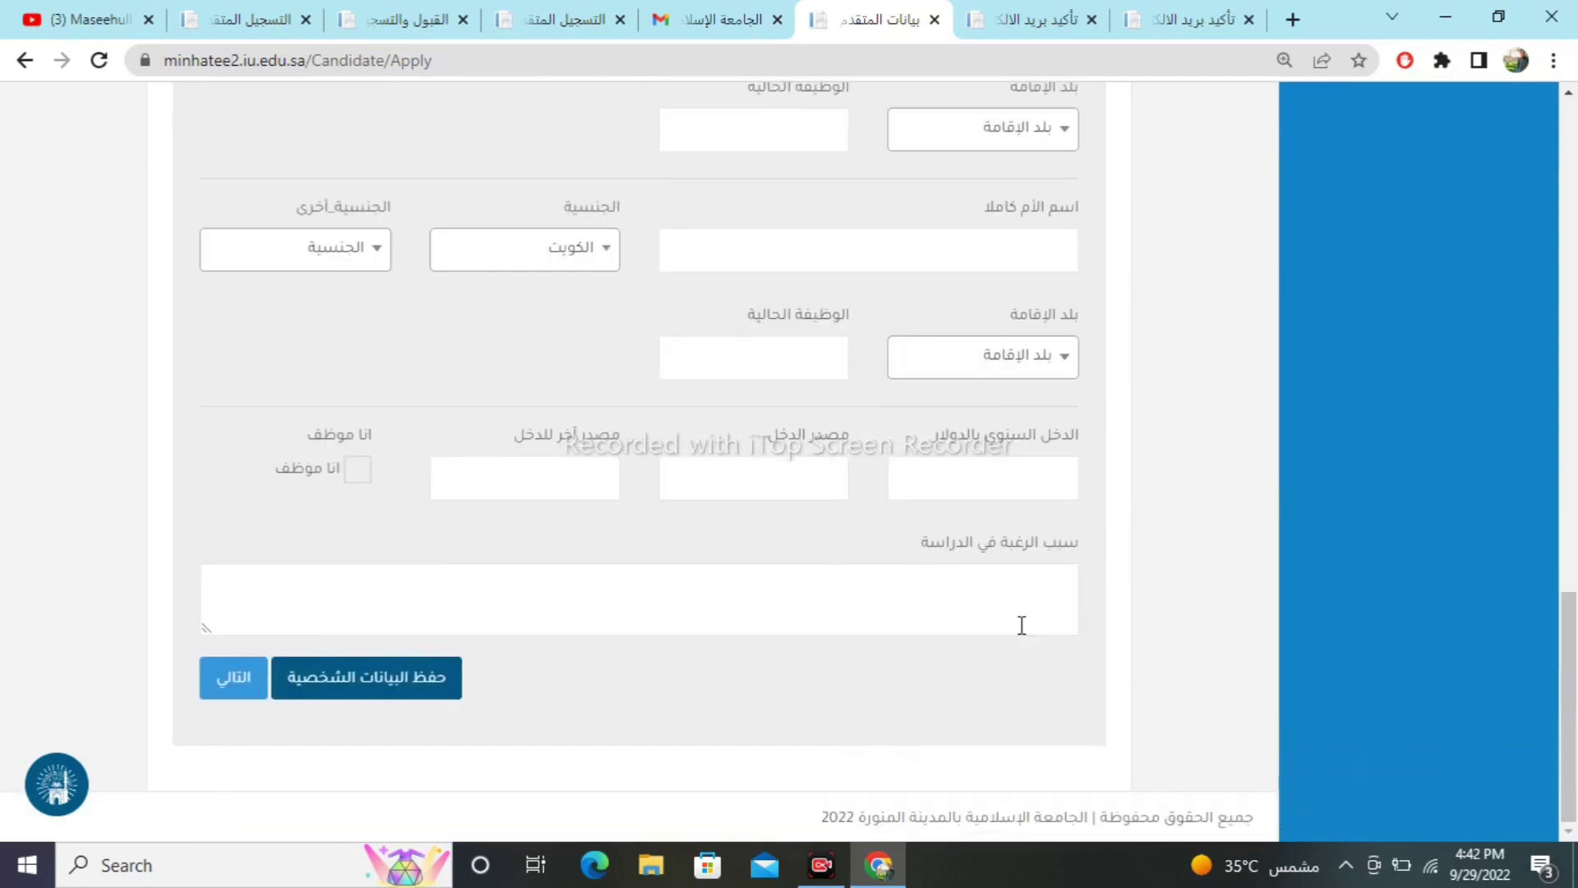
{"action": "left_click_drag", "start_coordinate": [922, 541], "coordinate": [1057, 570]}
{"action": "left_click", "coordinate": [1073, 564]}
{"action": "scroll", "coordinate": [734, 335], "scroll_direction": "up", "scroll_amount": 12}
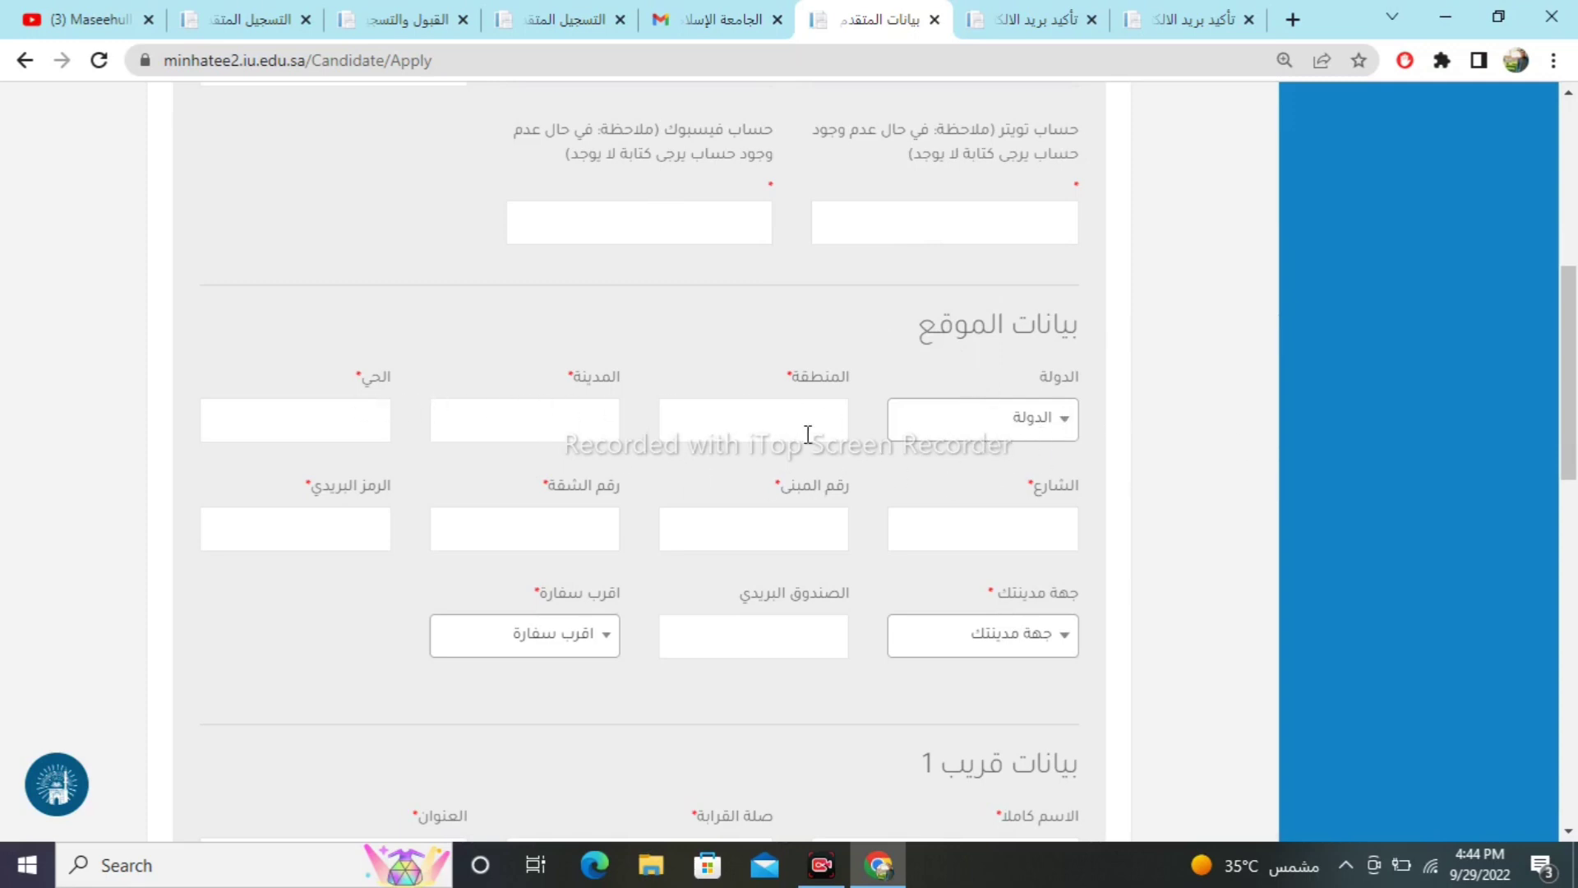
Review the location fields and the details requested for relative 1 and relative 2 in the contact data section.
{"action": "scroll", "coordinate": [1574, 547], "scroll_direction": "down", "scroll_amount": 5}
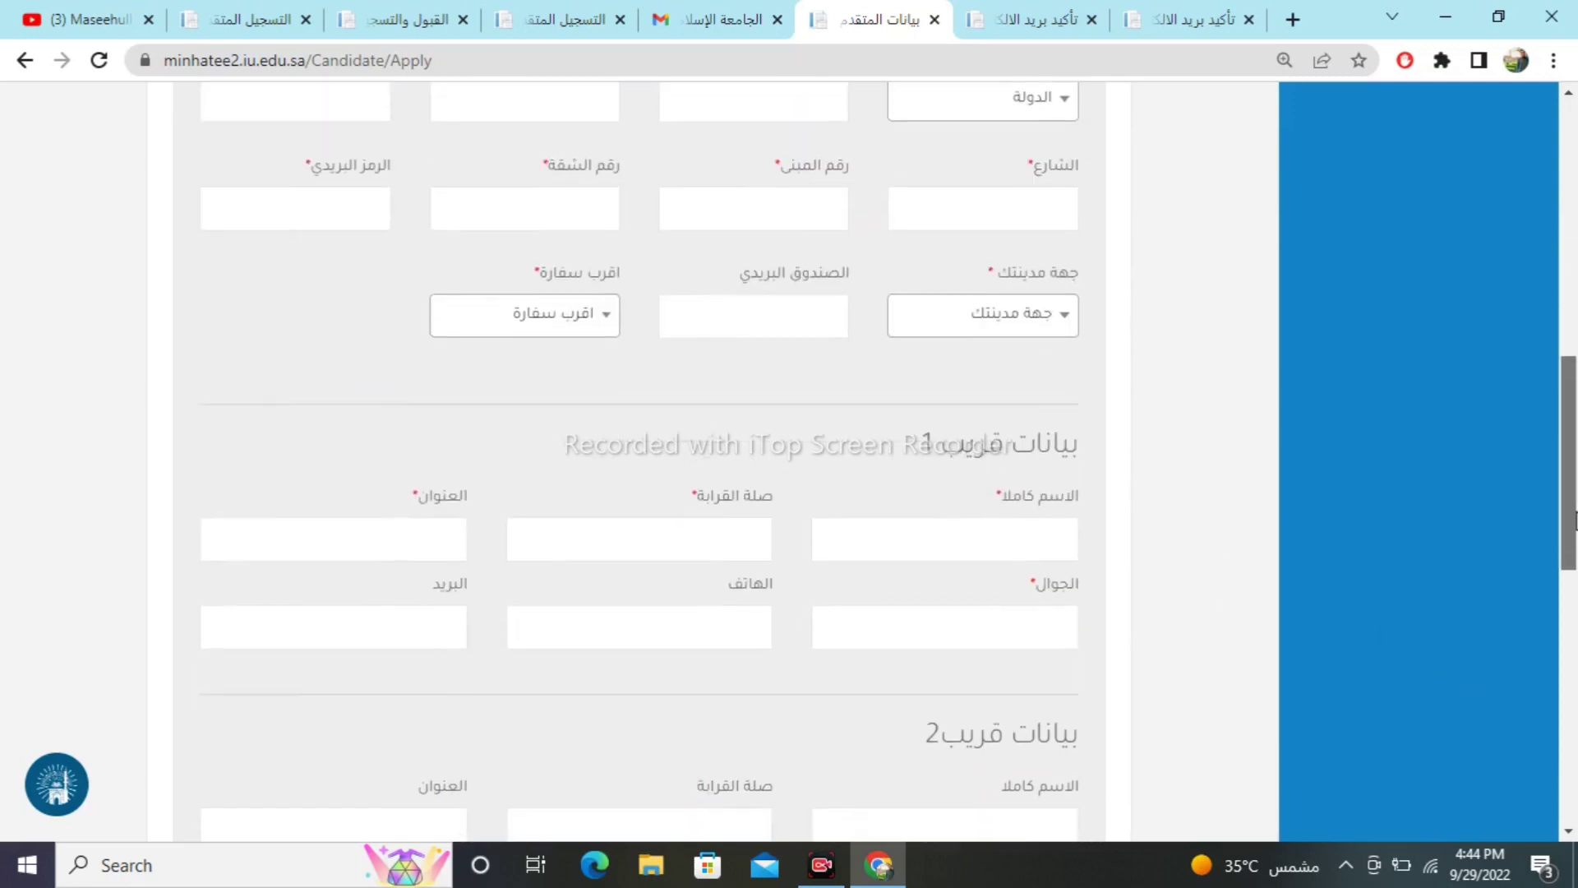
{"action": "left_click_drag", "start_coordinate": [1576, 547], "coordinate": [1576, 590]}
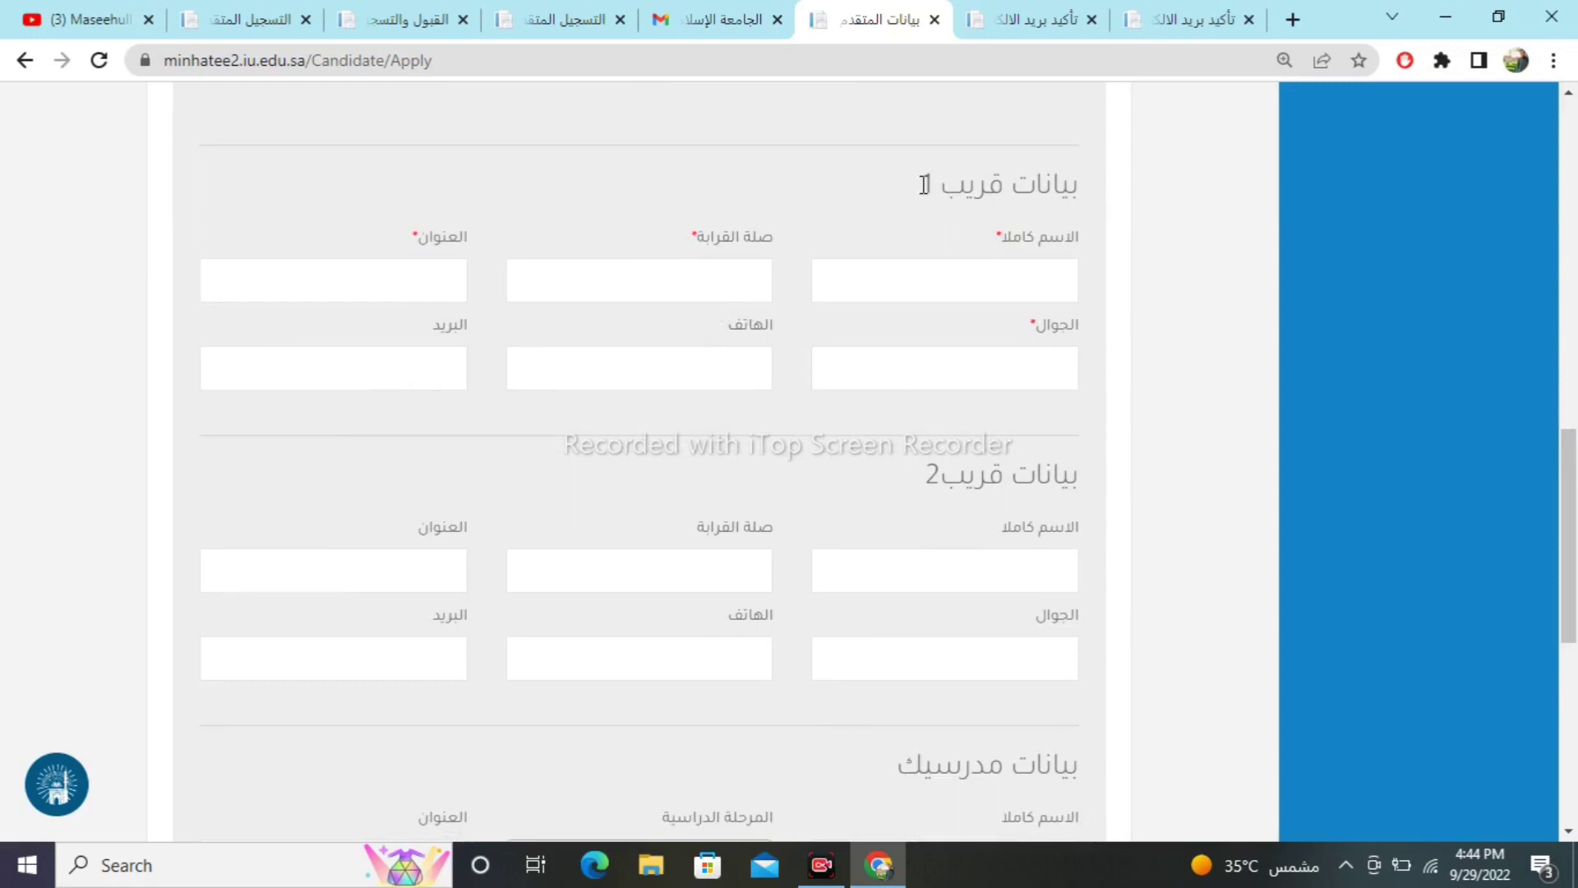
{"action": "left_click_drag", "start_coordinate": [924, 184], "coordinate": [1052, 201]}
{"action": "left_click", "coordinate": [1079, 215]}
{"action": "left_click_drag", "start_coordinate": [920, 475], "coordinate": [1085, 490]}
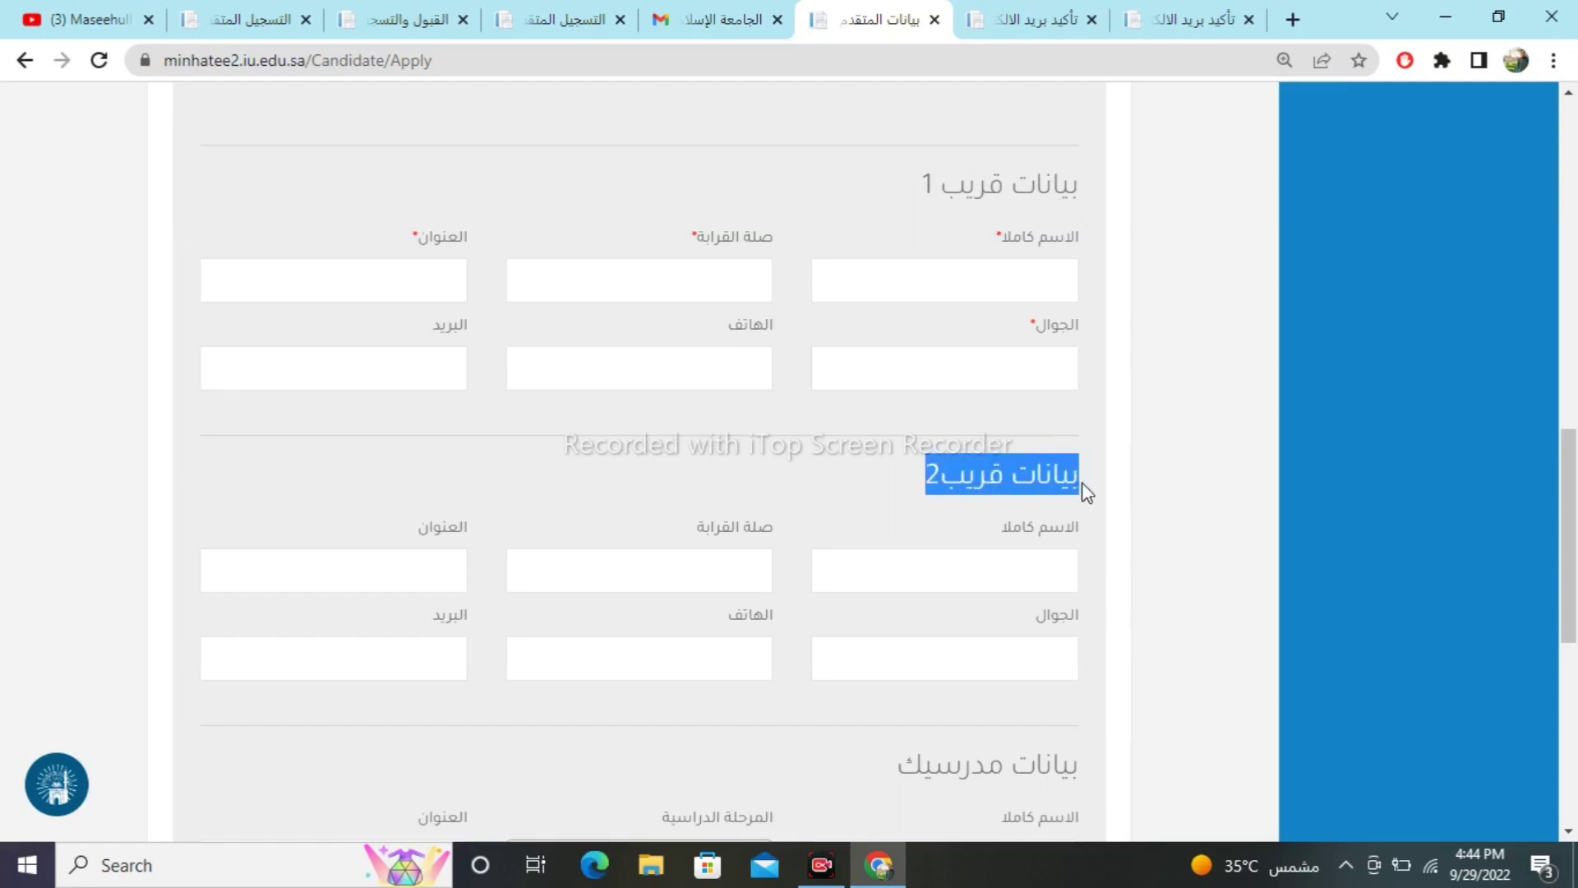
{"action": "left_click", "coordinate": [1062, 571]}
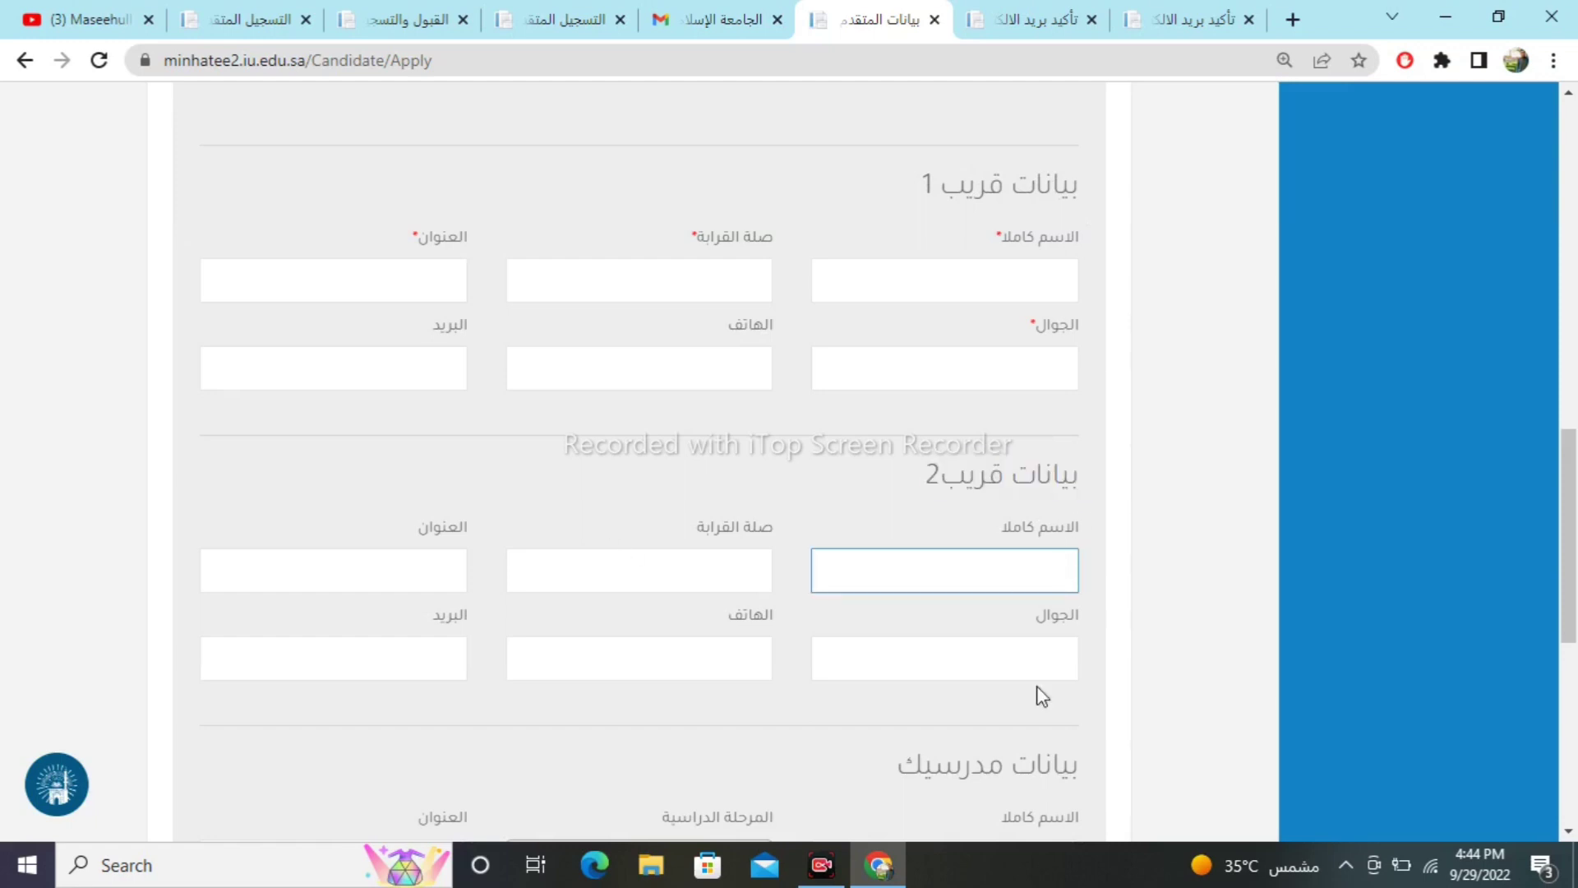
{"action": "scroll", "coordinate": [1039, 222], "scroll_direction": "down", "scroll_amount": 8}
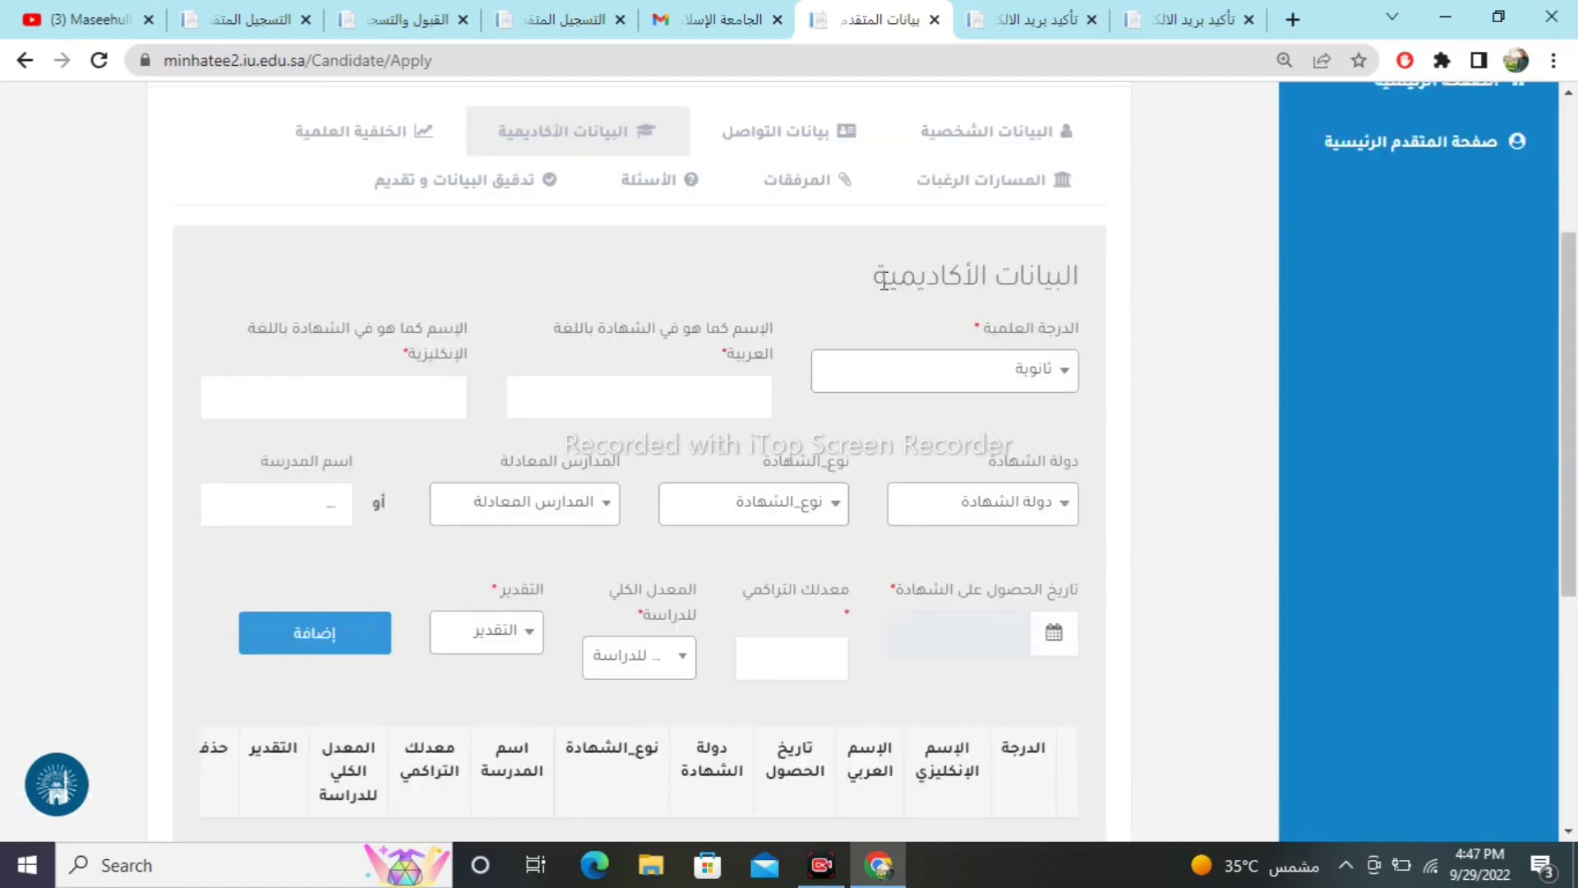
Reset the academic degree in the academic data section to the placeholder option الدرجة العلمية.
{"action": "mouse_move", "coordinate": [873, 279]}
{"action": "left_mouse_down"}
{"action": "mouse_move", "coordinate": [1073, 307]}
{"action": "mouse_move", "coordinate": [874, 287]}
{"action": "left_mouse_up"}
{"action": "left_click", "coordinate": [1019, 278]}
{"action": "left_click", "coordinate": [1055, 379]}
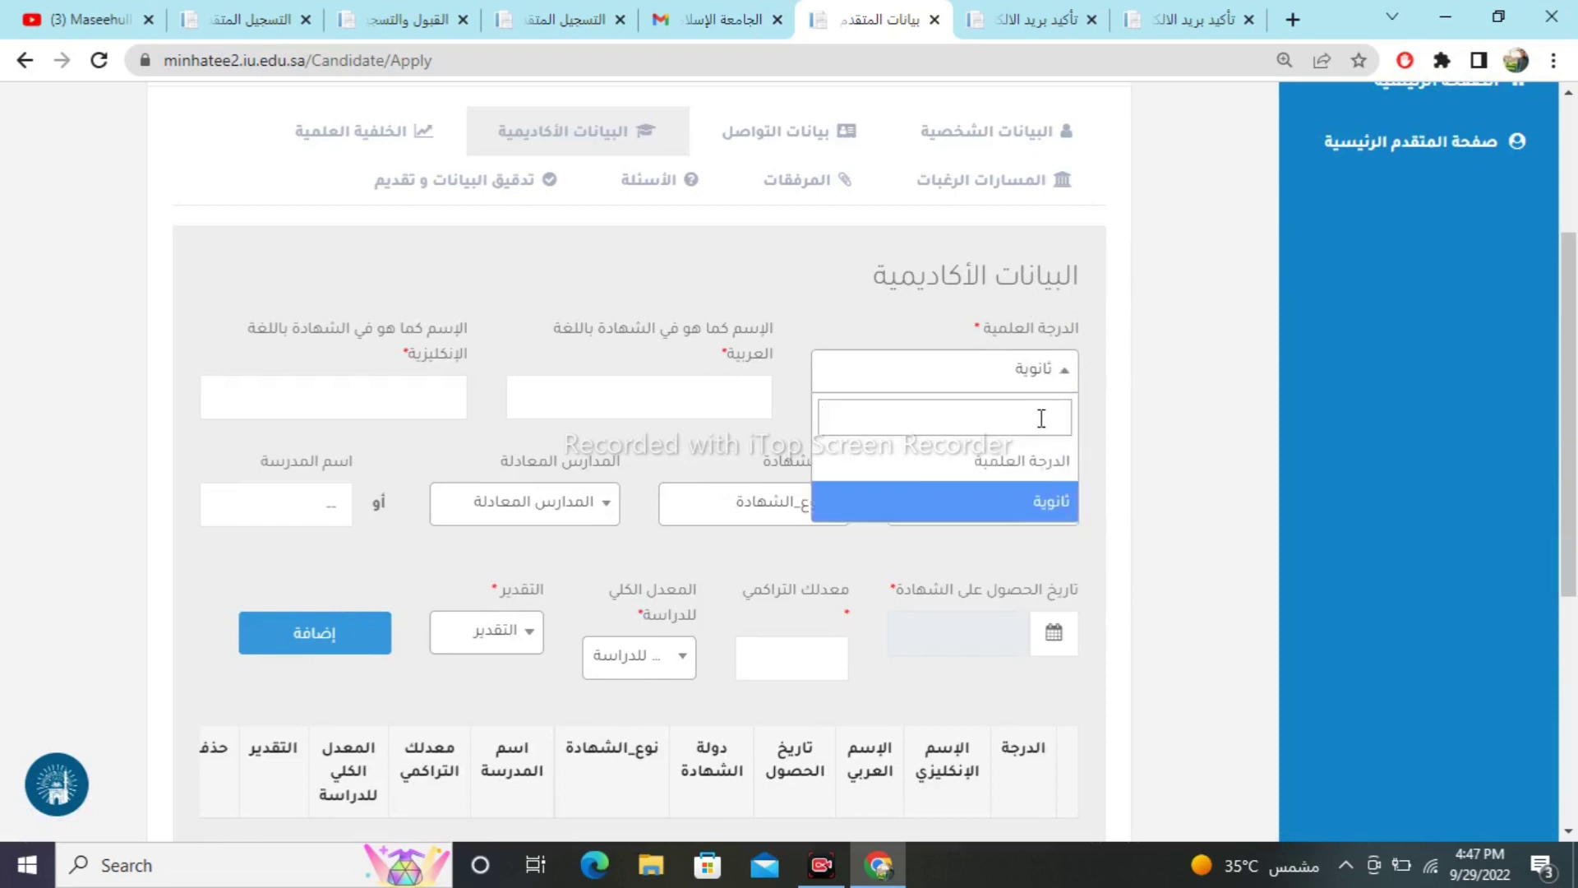
{"action": "double_click", "coordinate": [1035, 464]}
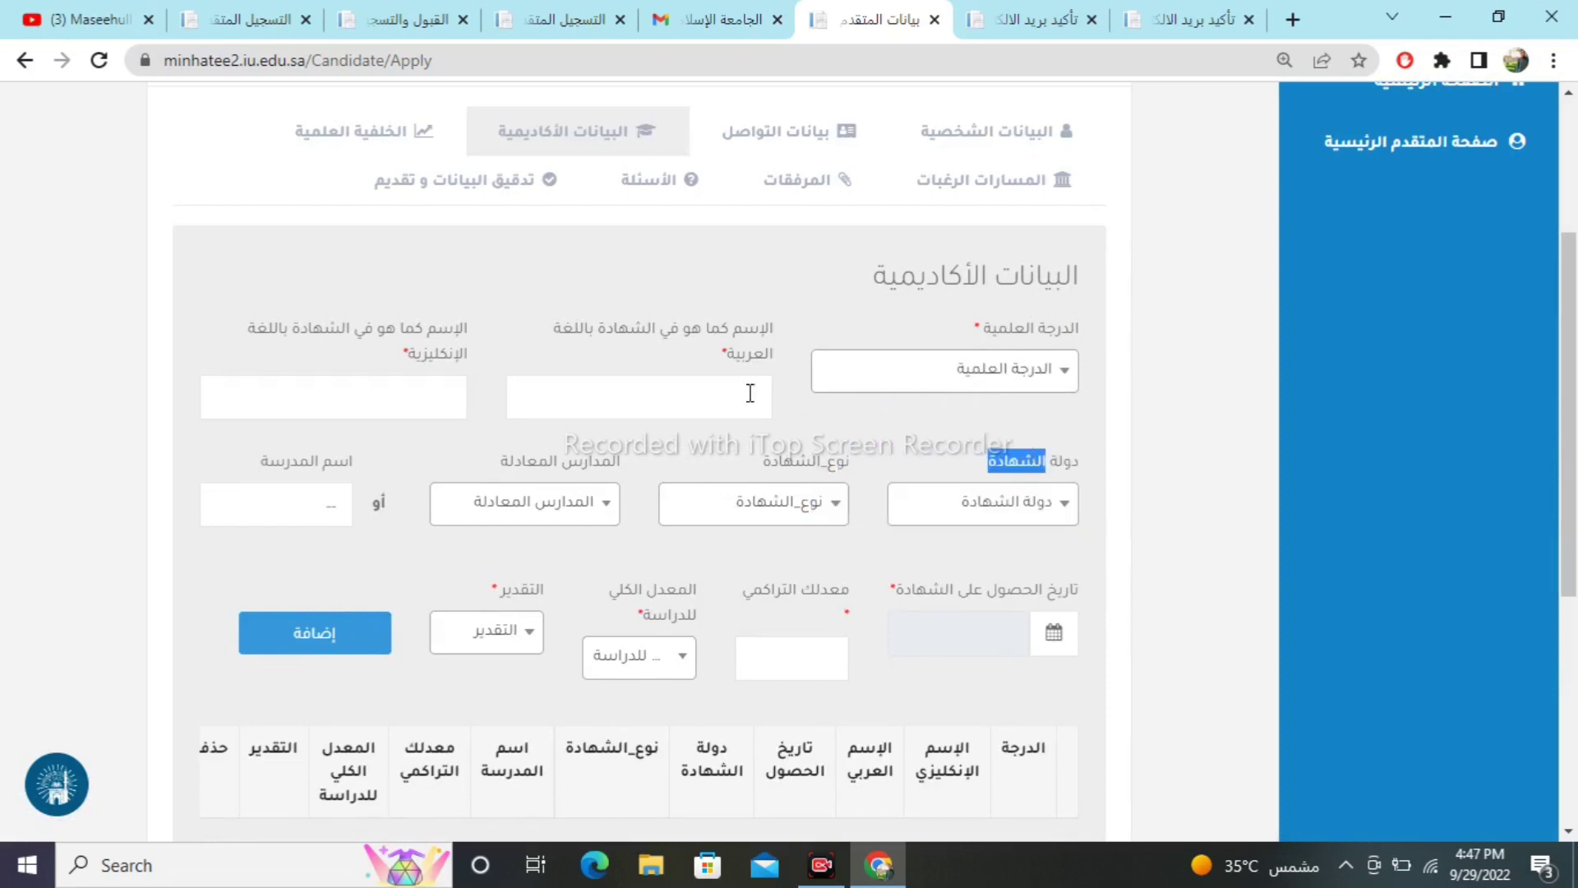
{"action": "left_click", "coordinate": [693, 372]}
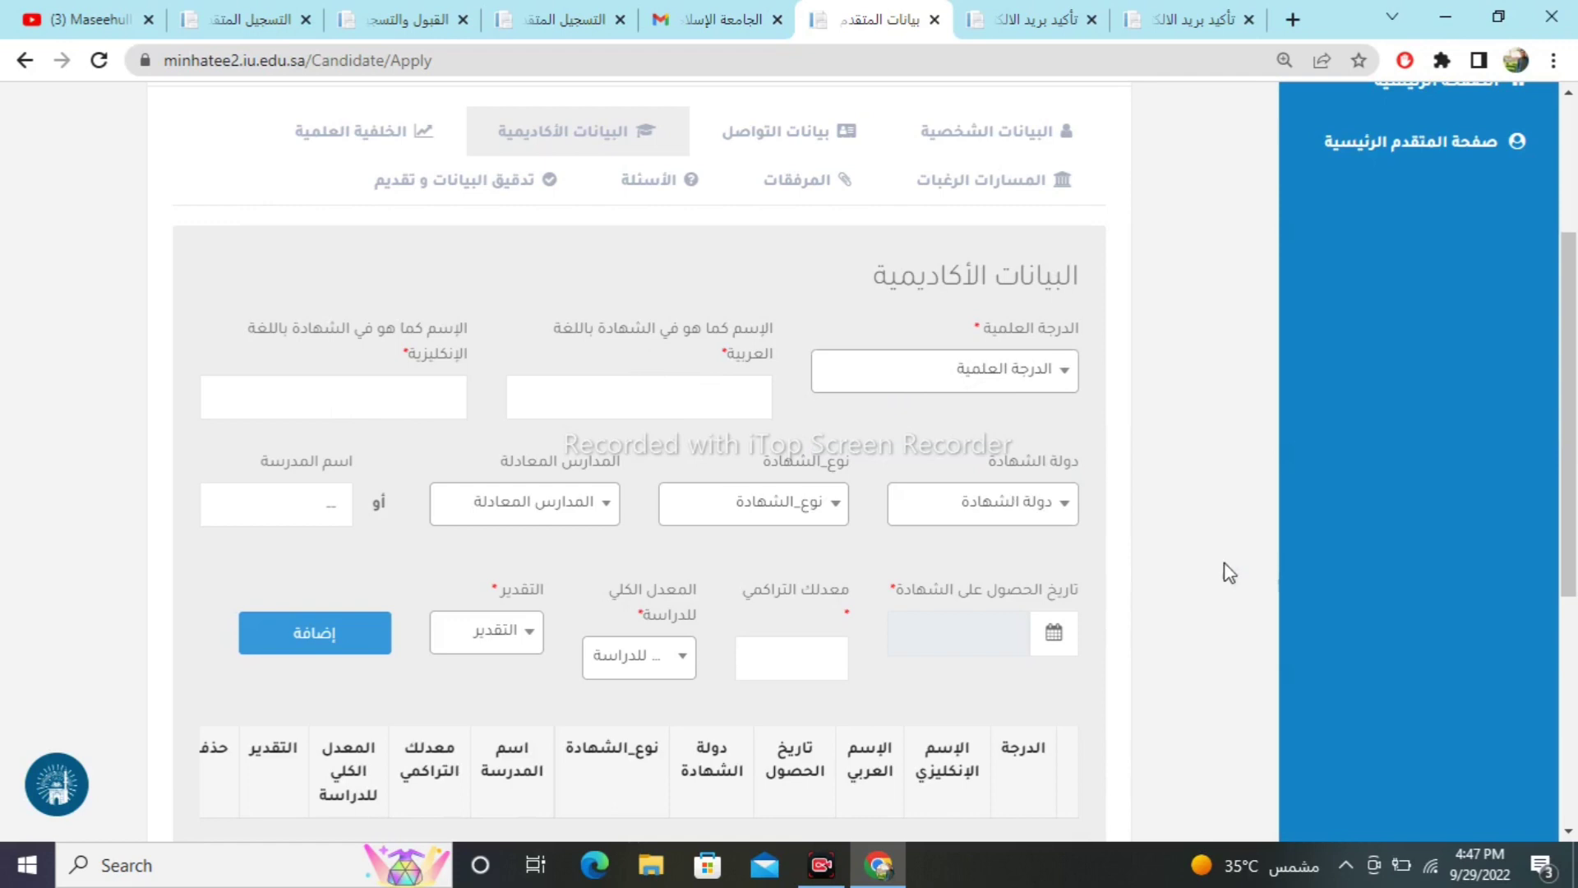
Set the certificate type to حكومي and check the list of equivalent schools without choosing one.
{"action": "scroll", "coordinate": [1227, 574], "scroll_direction": "down", "scroll_amount": 1}
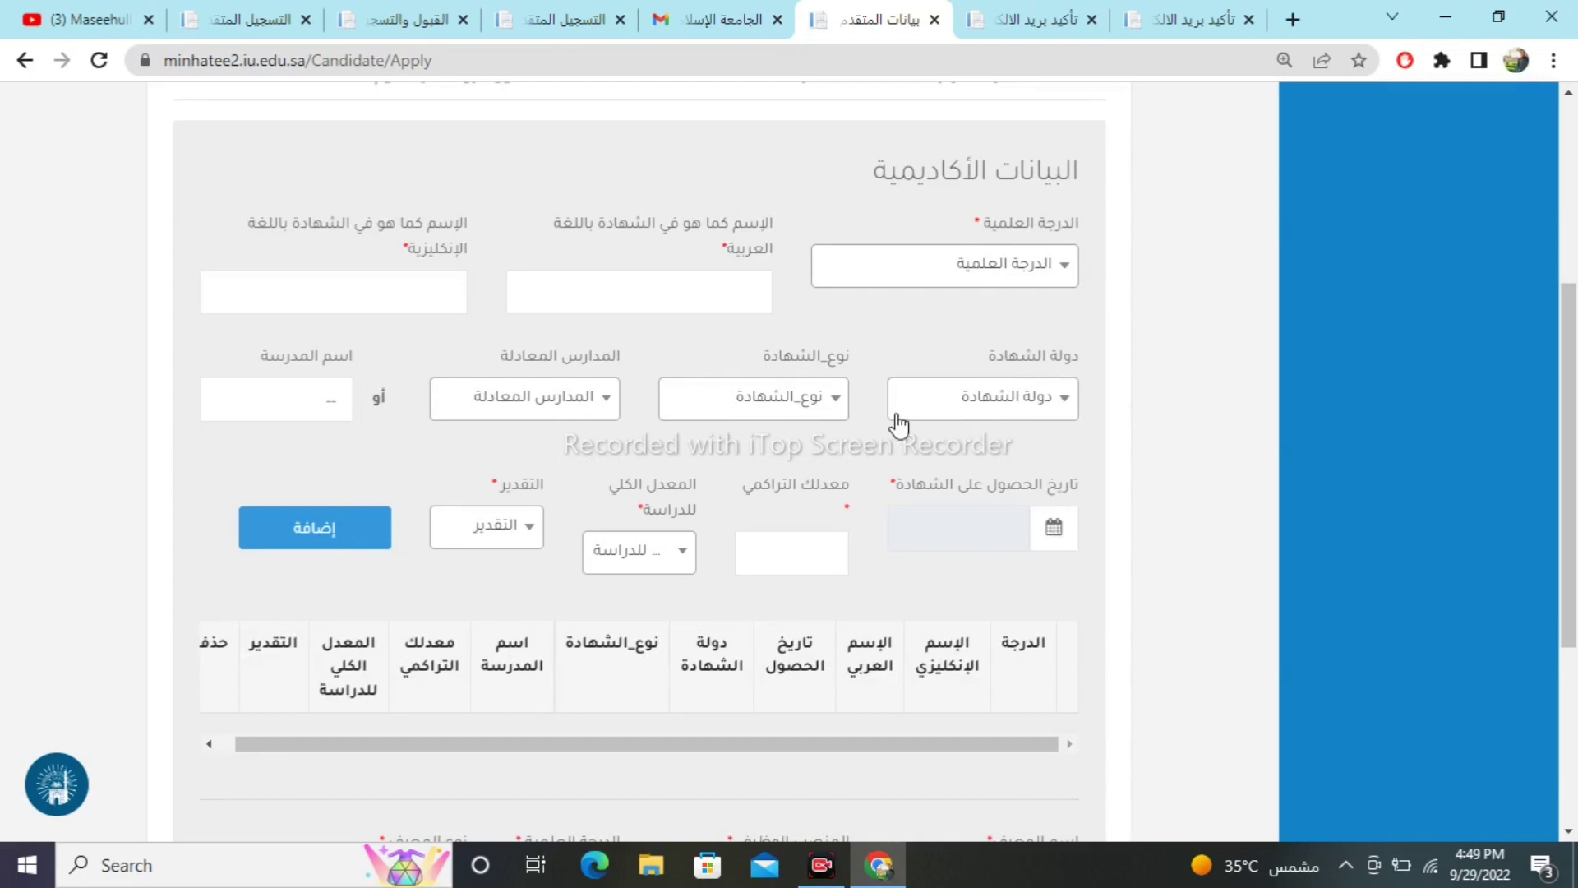
{"action": "left_click", "coordinate": [816, 398]}
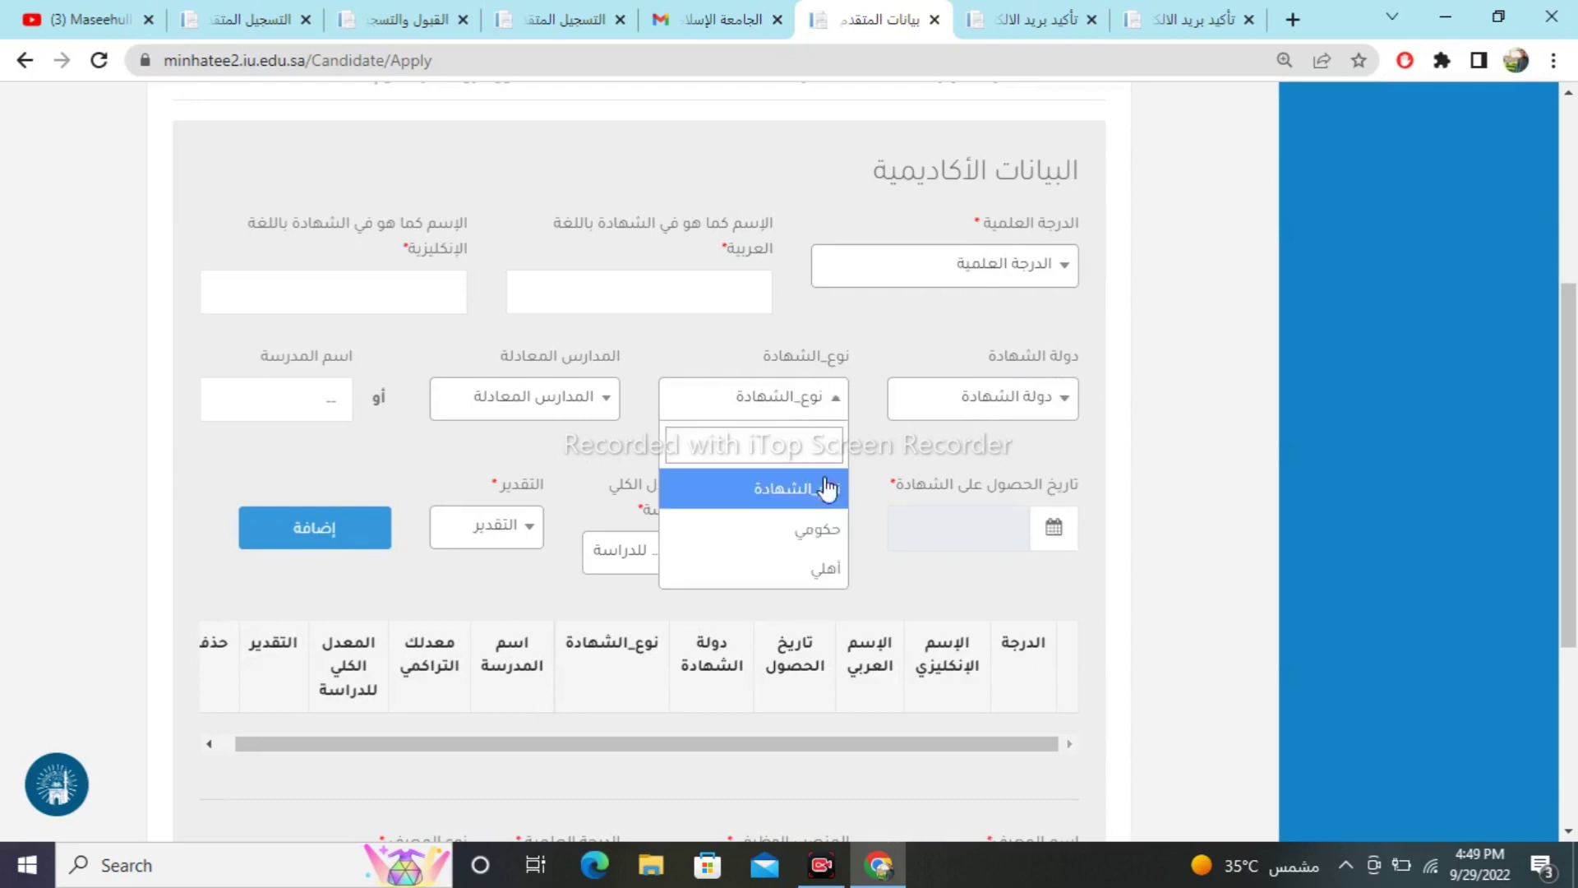
{"action": "left_click", "coordinate": [818, 532]}
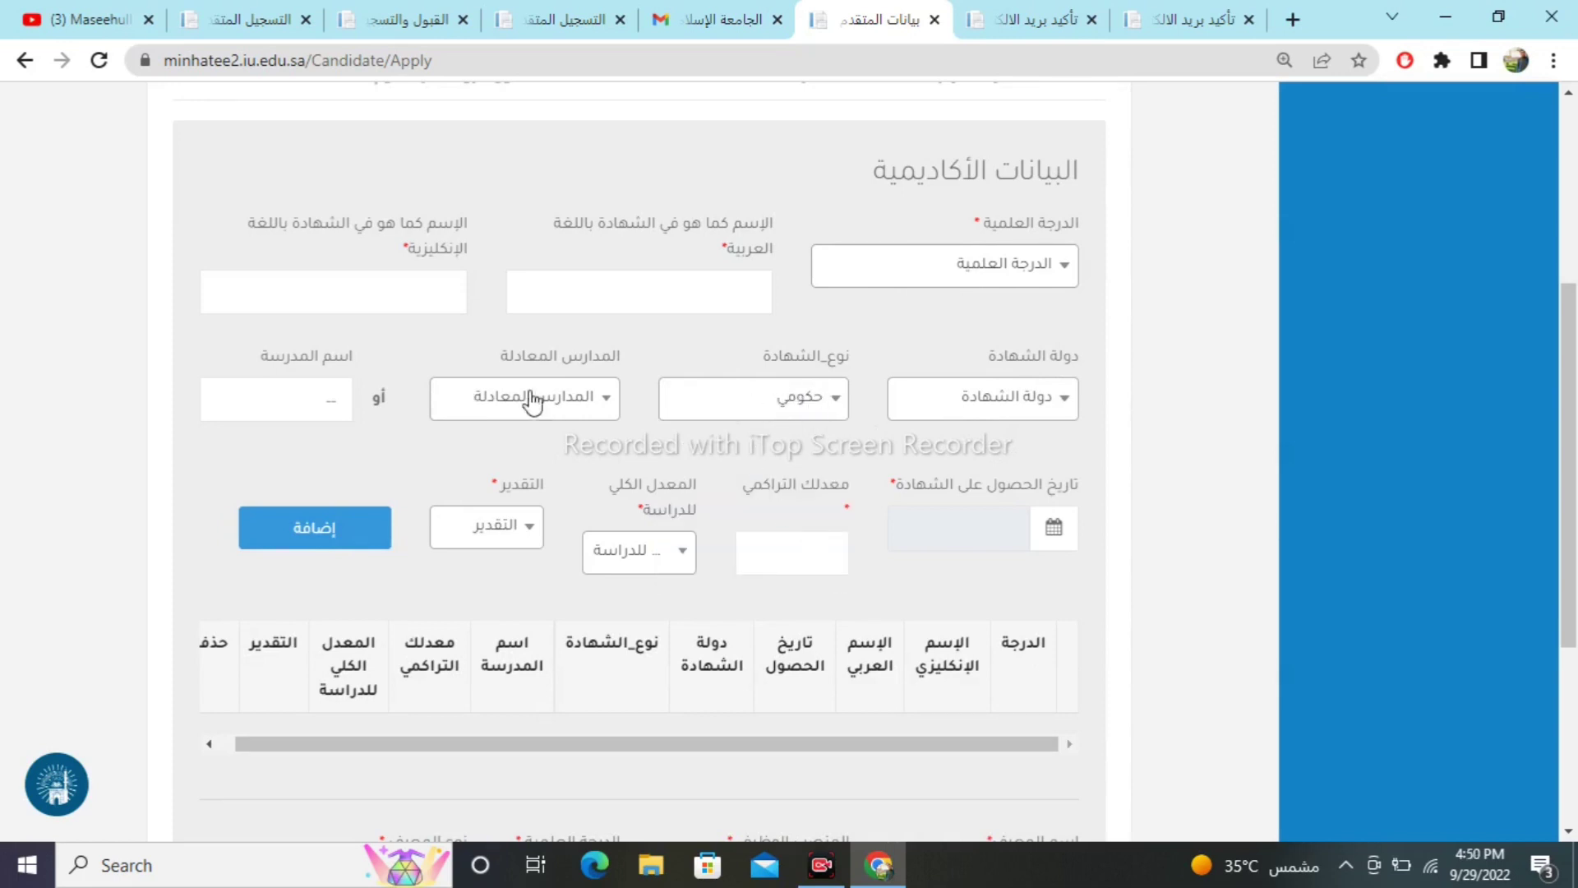
{"action": "left_click", "coordinate": [603, 403]}
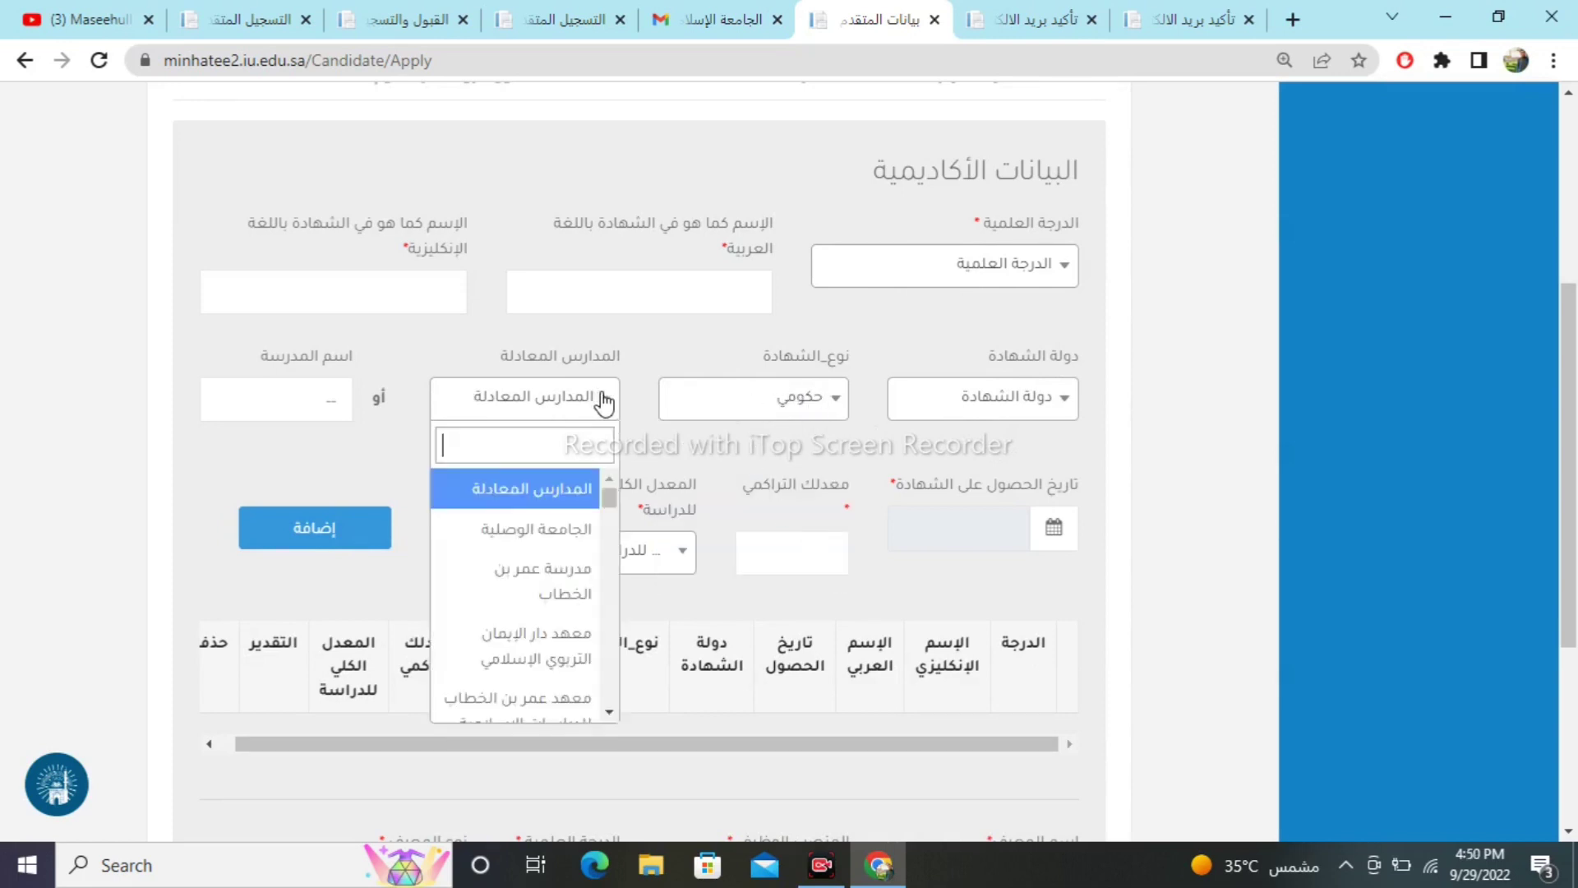
{"action": "left_click", "coordinate": [607, 410]}
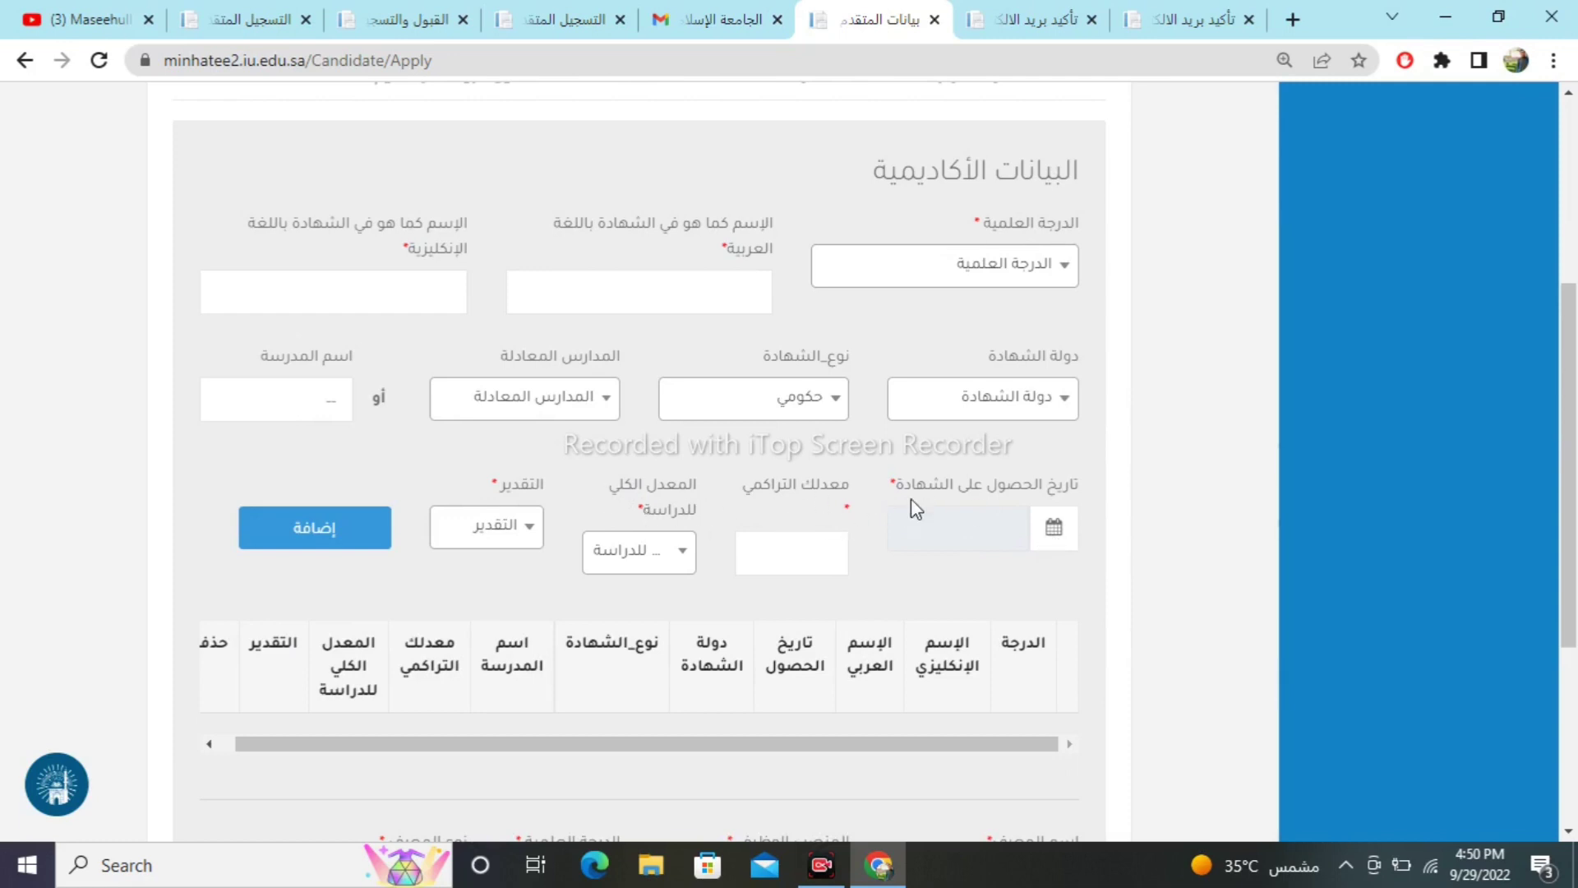
Set the certificate's grade (التقدير) to جيد جدا in the academic data section.
{"action": "left_click", "coordinate": [499, 533]}
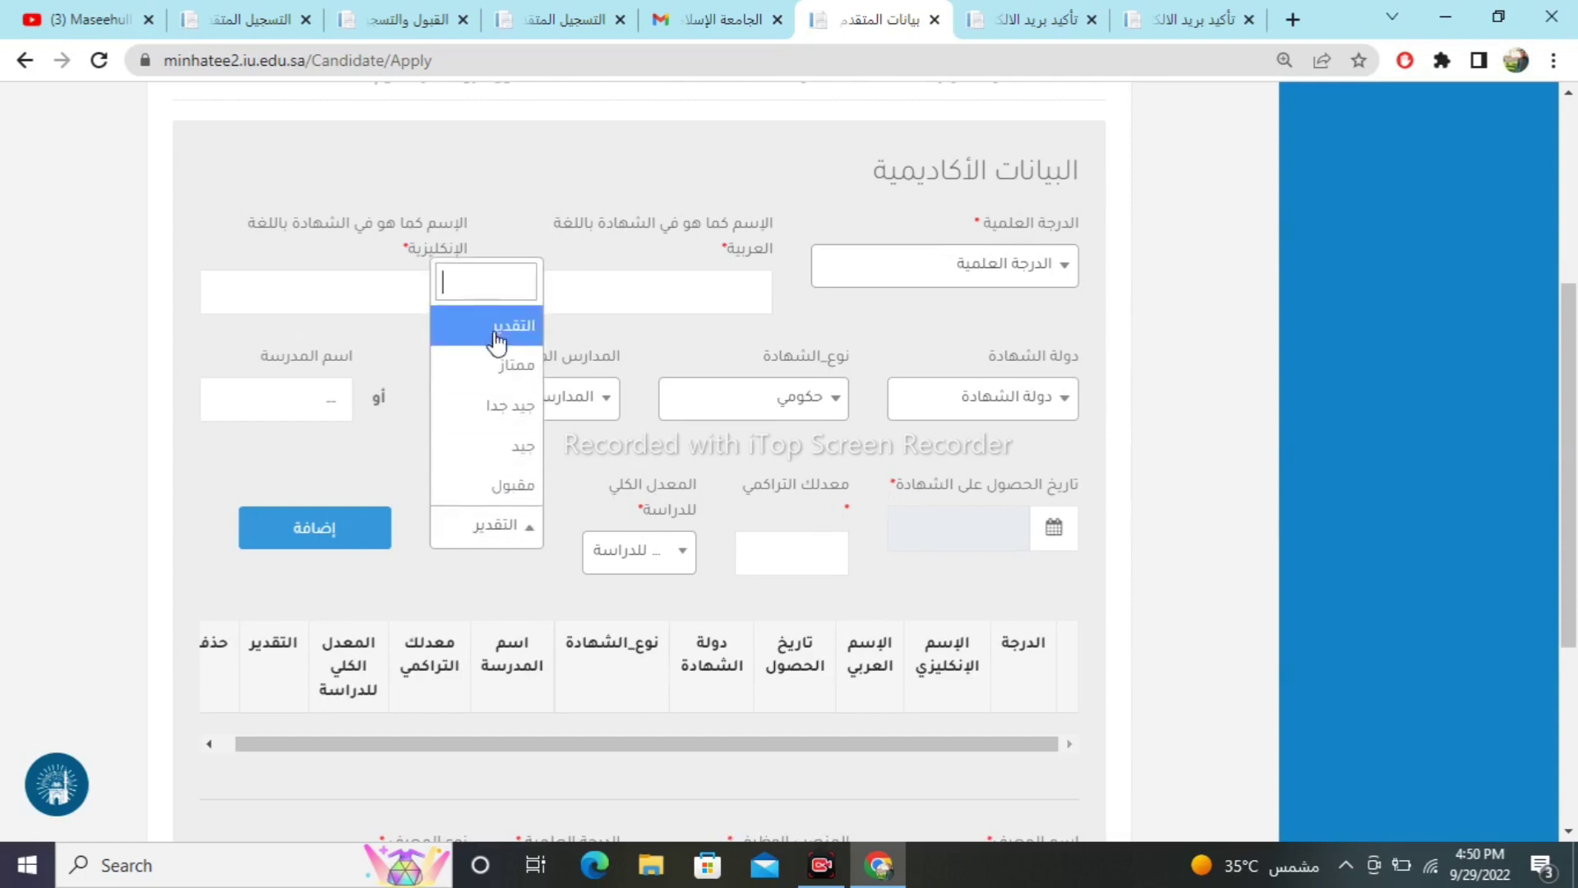
{"action": "left_click", "coordinate": [507, 411]}
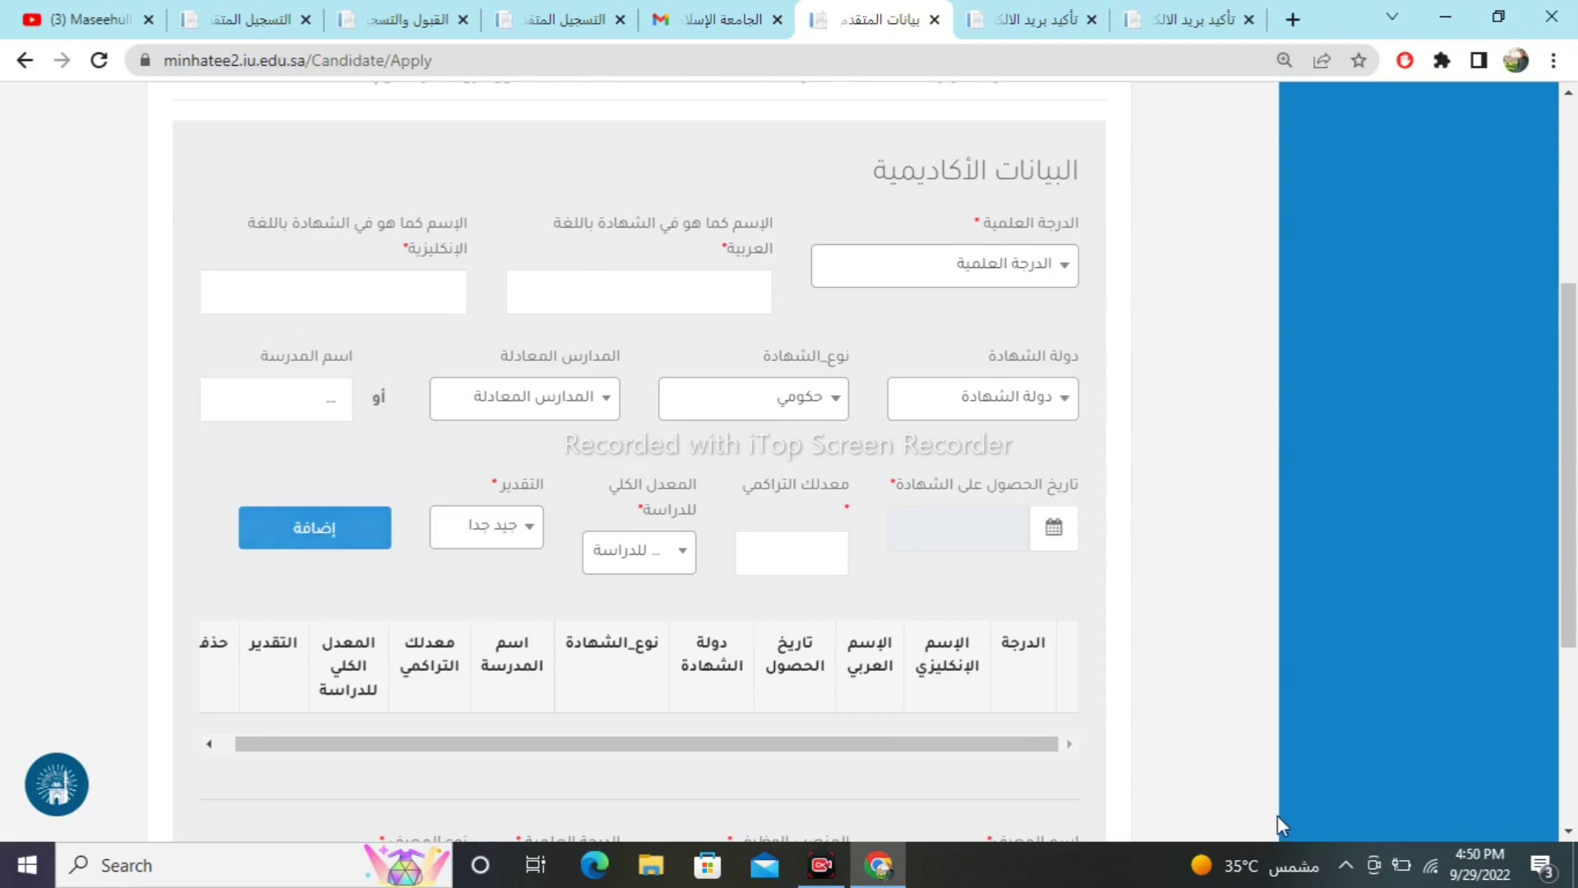
{"action": "scroll", "coordinate": [1280, 824], "scroll_direction": "down", "scroll_amount": 5}
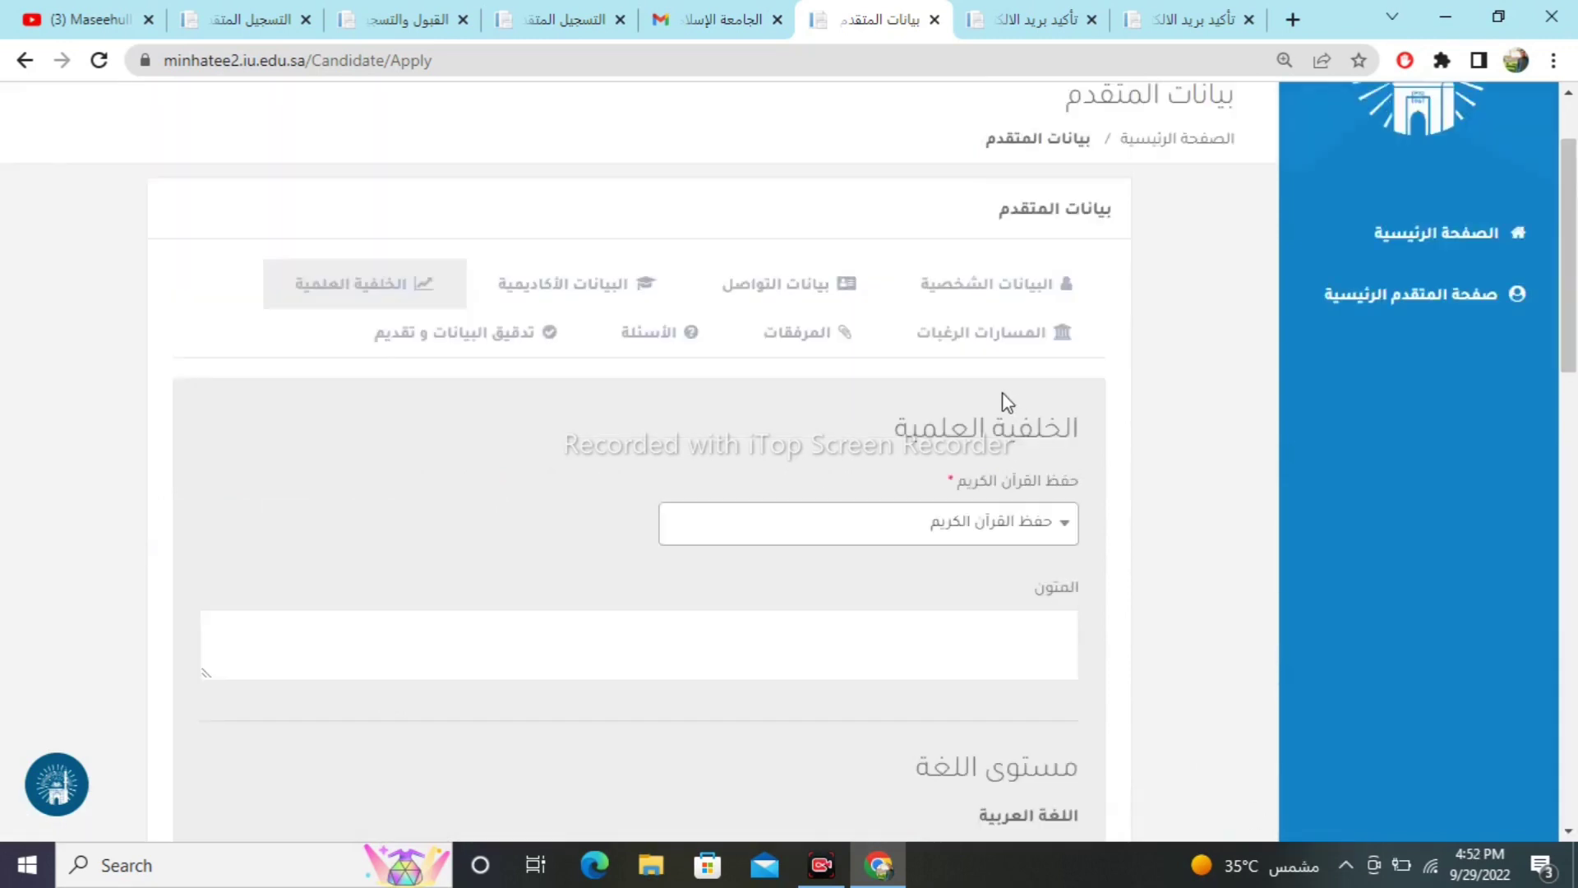
Examine the Quran memorization options in the scientific background section, leaving the field on its placeholder.
{"action": "left_click_drag", "start_coordinate": [882, 437], "coordinate": [1074, 452]}
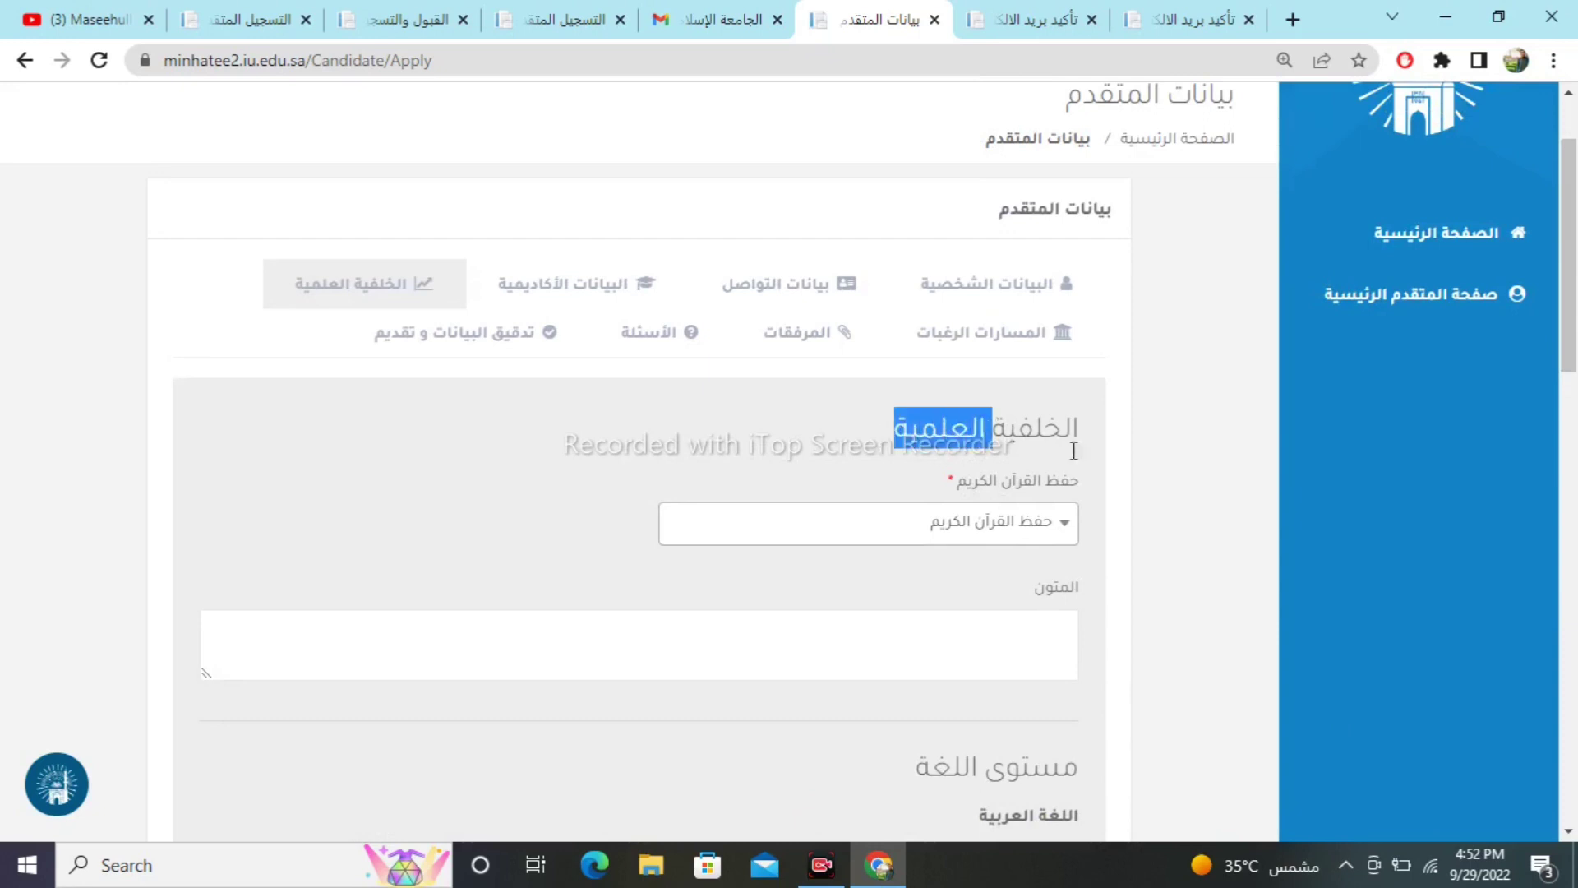
{"action": "left_click", "coordinate": [1073, 451]}
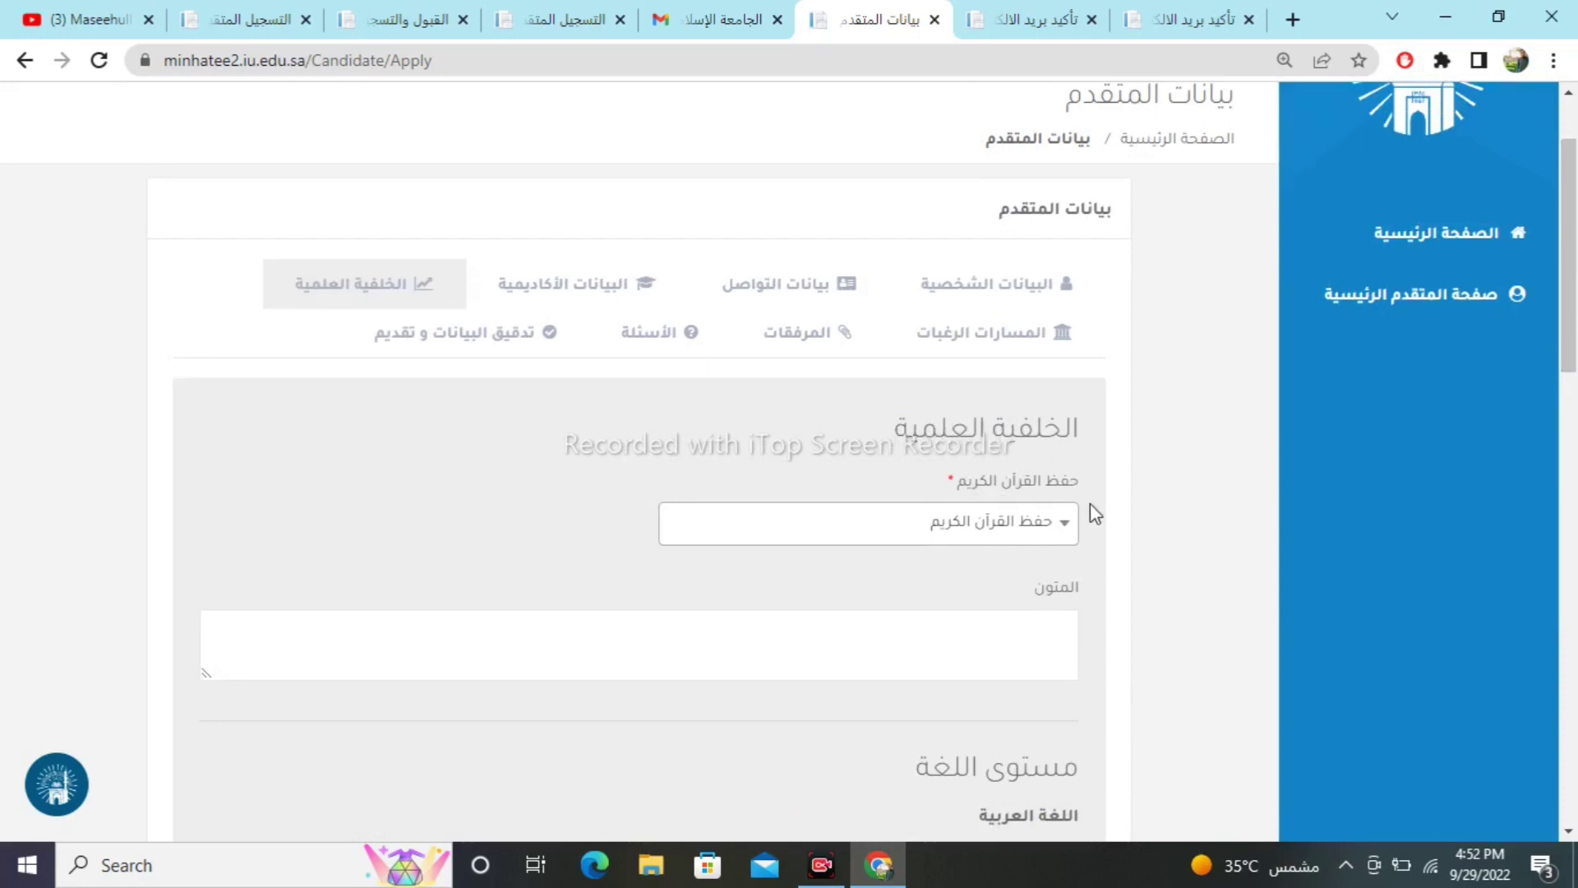
{"action": "scroll", "coordinate": [1561, 362], "scroll_direction": "down", "scroll_amount": 1}
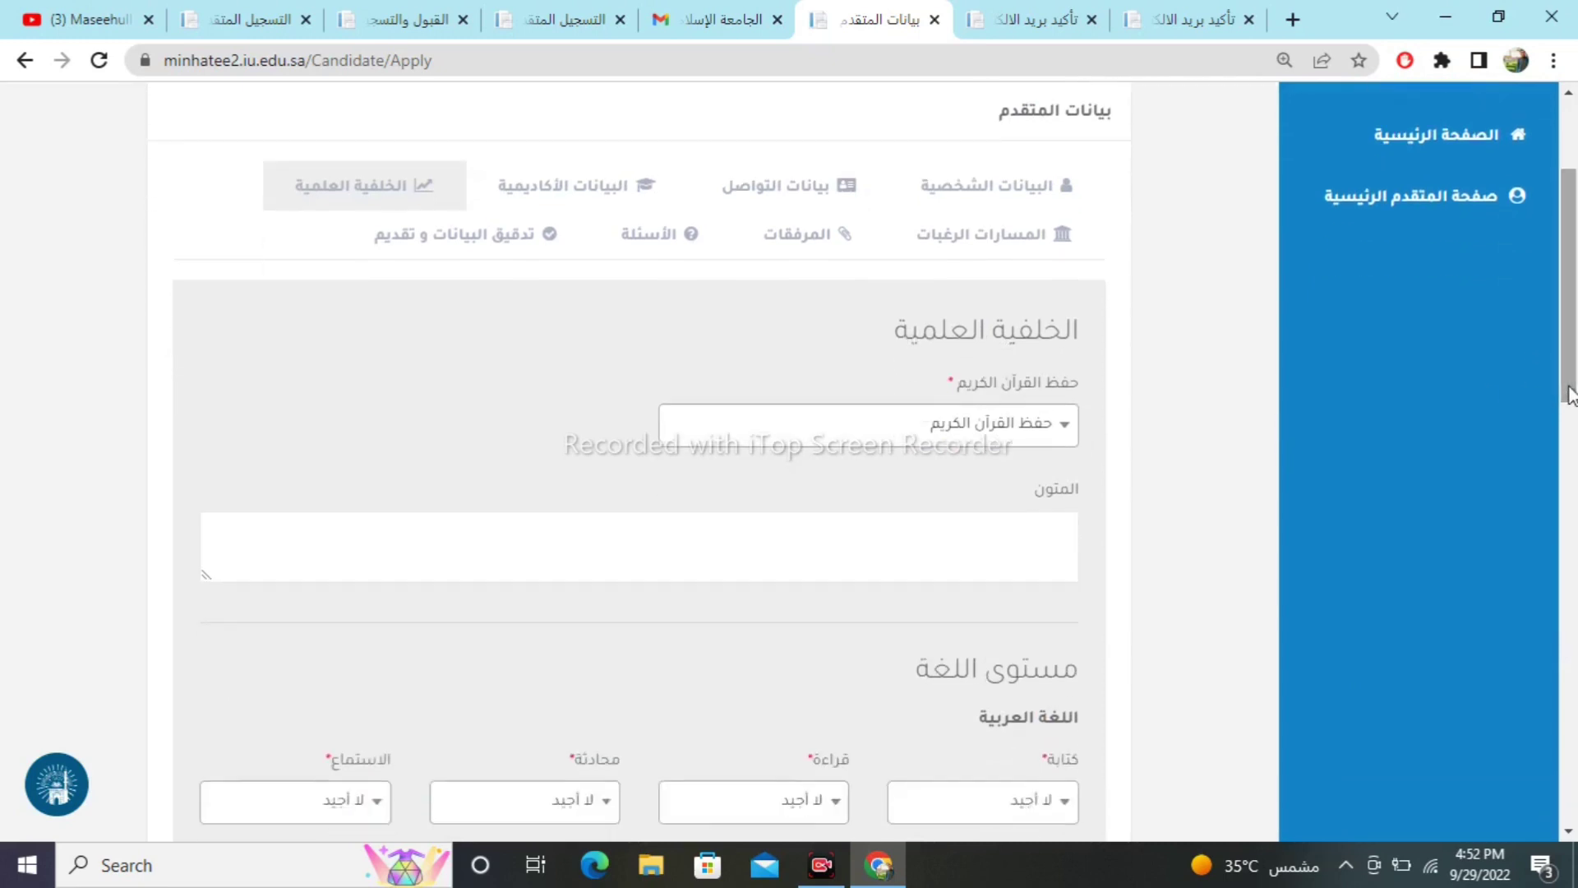
{"action": "left_click", "coordinate": [1046, 443]}
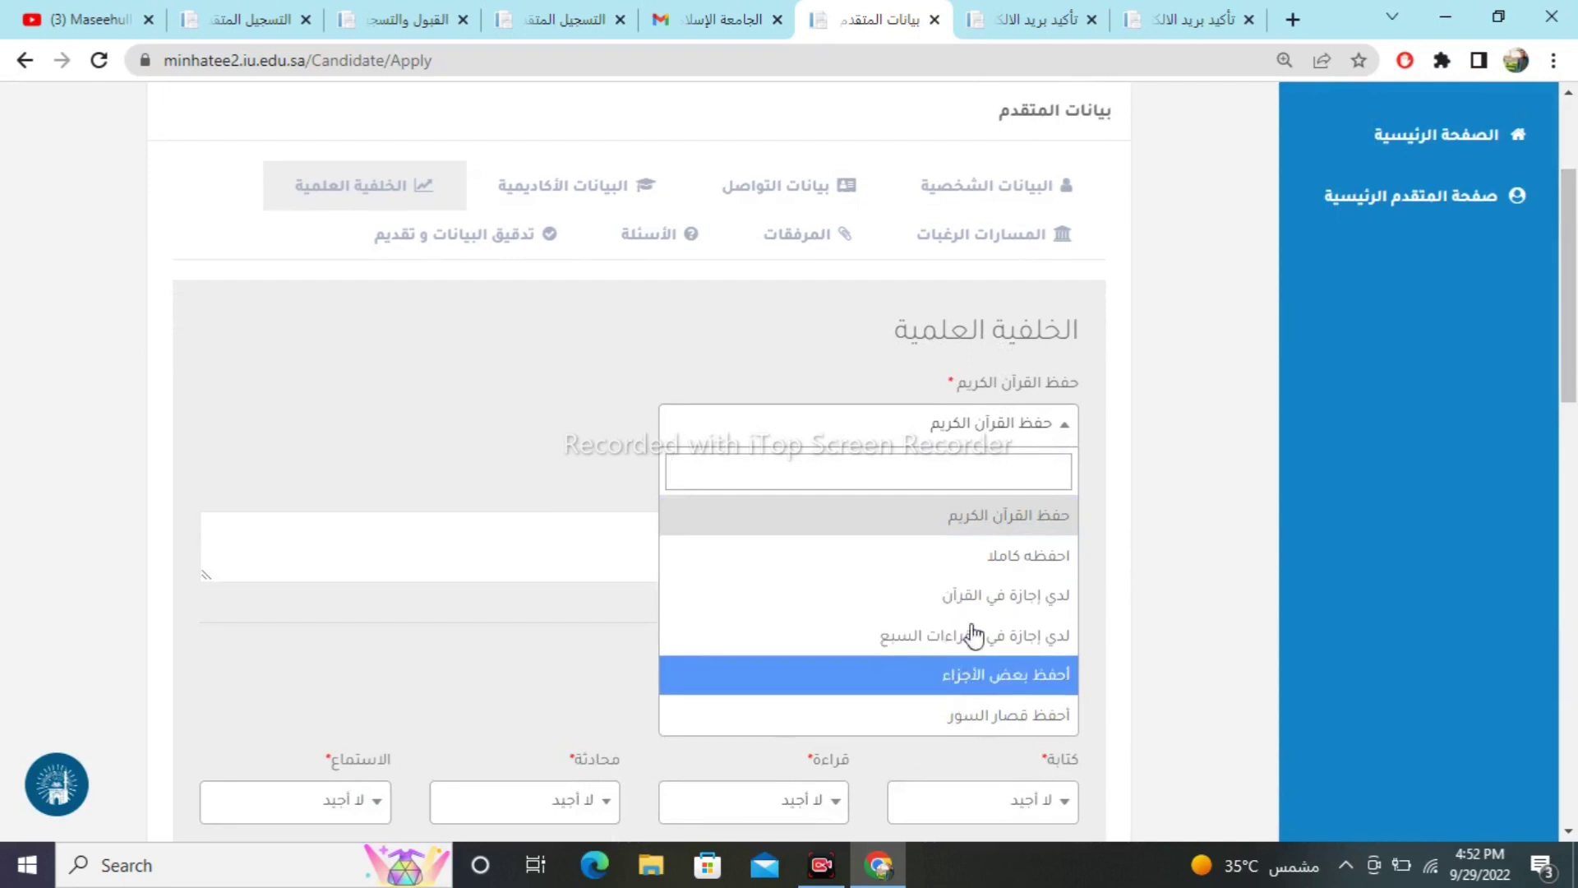
{"action": "left_click", "coordinate": [1044, 523]}
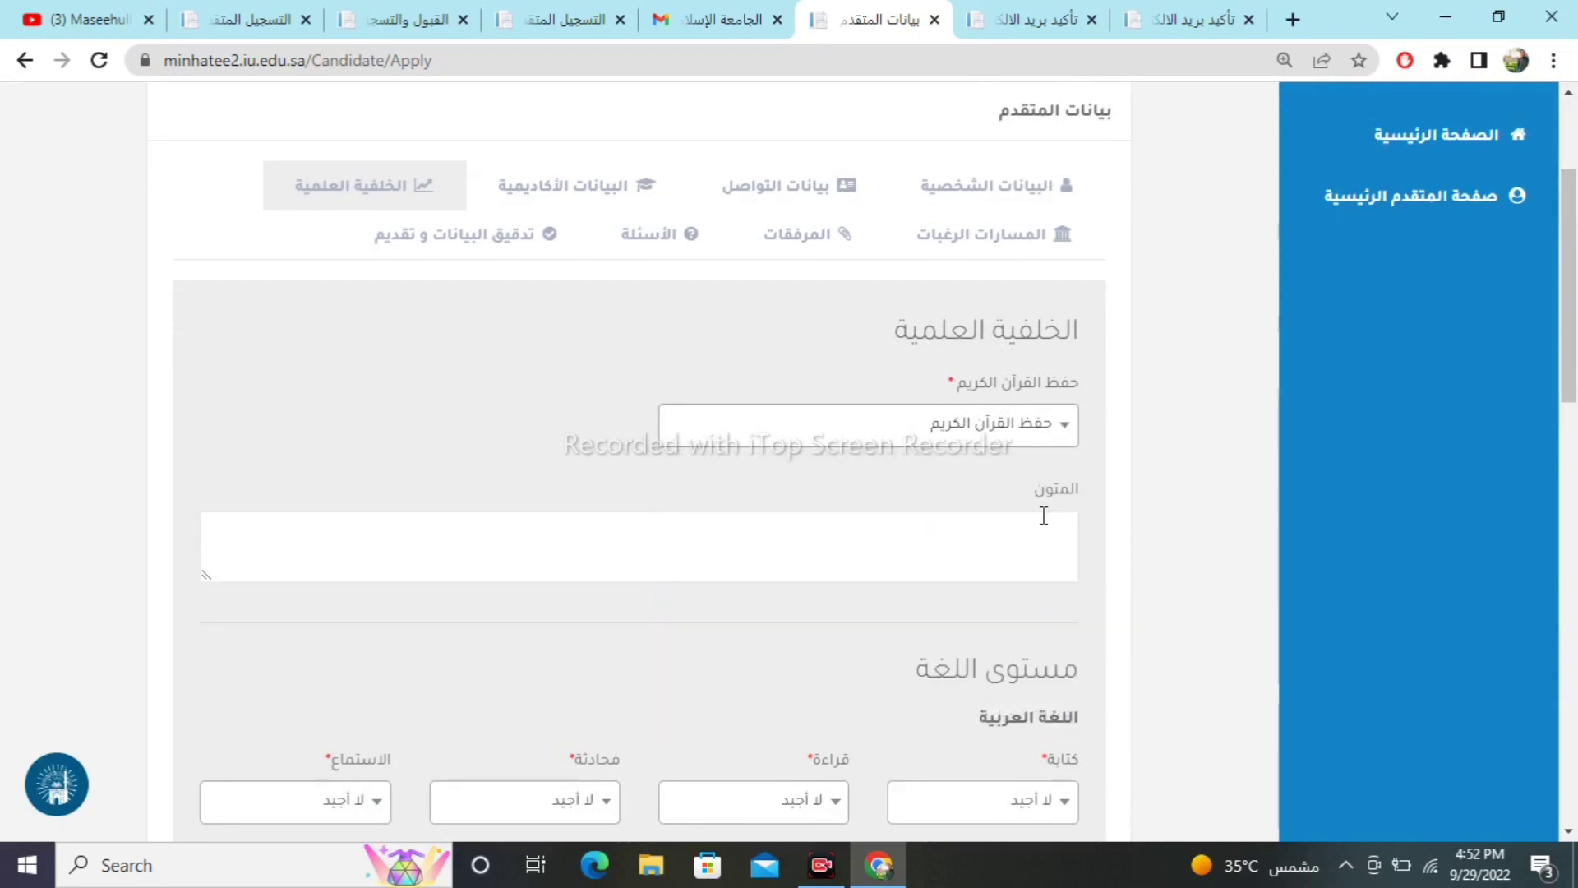
Review the Arabic level, other language, language tests and courses fields in the scientific background section.
{"action": "left_click_drag", "start_coordinate": [1568, 313], "coordinate": [1568, 375]}
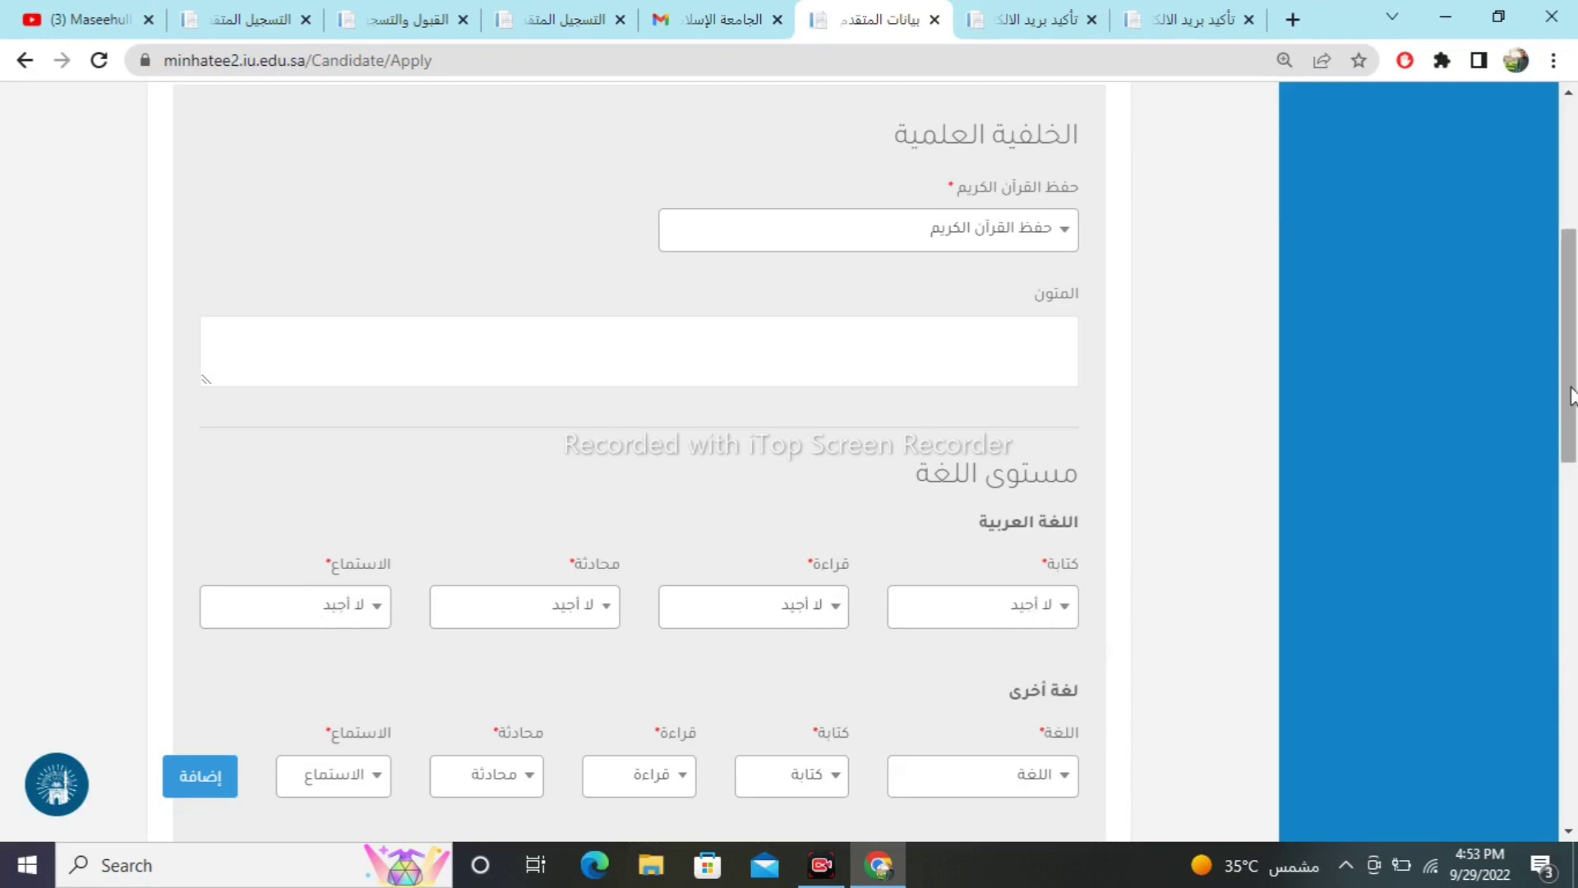
{"action": "left_click_drag", "start_coordinate": [1571, 397], "coordinate": [1571, 460]}
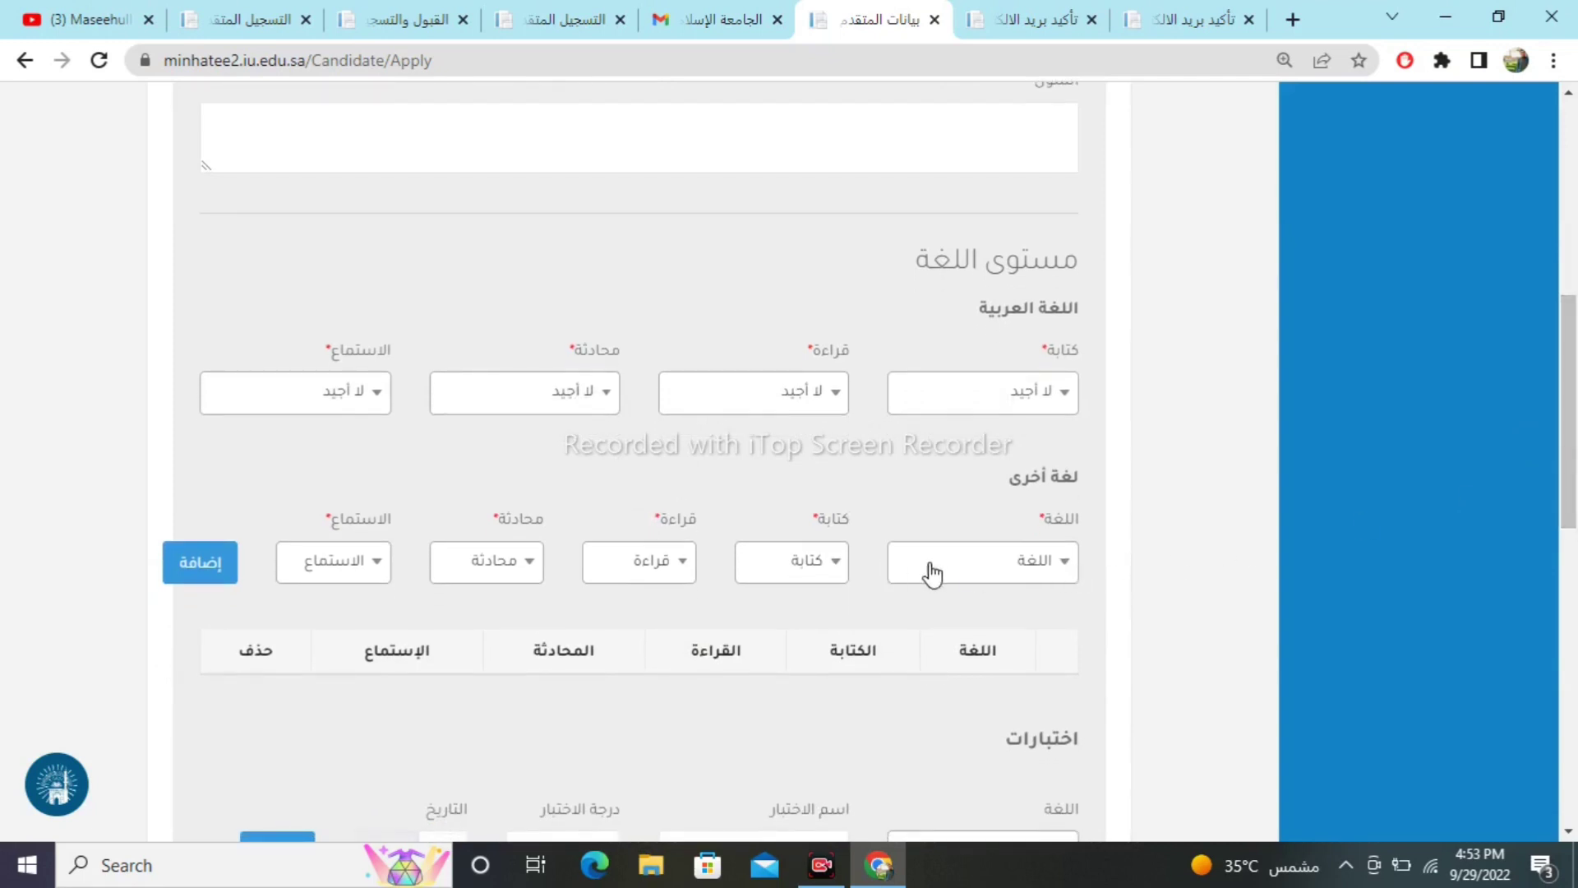
{"action": "left_click_drag", "start_coordinate": [1571, 485], "coordinate": [1572, 616]}
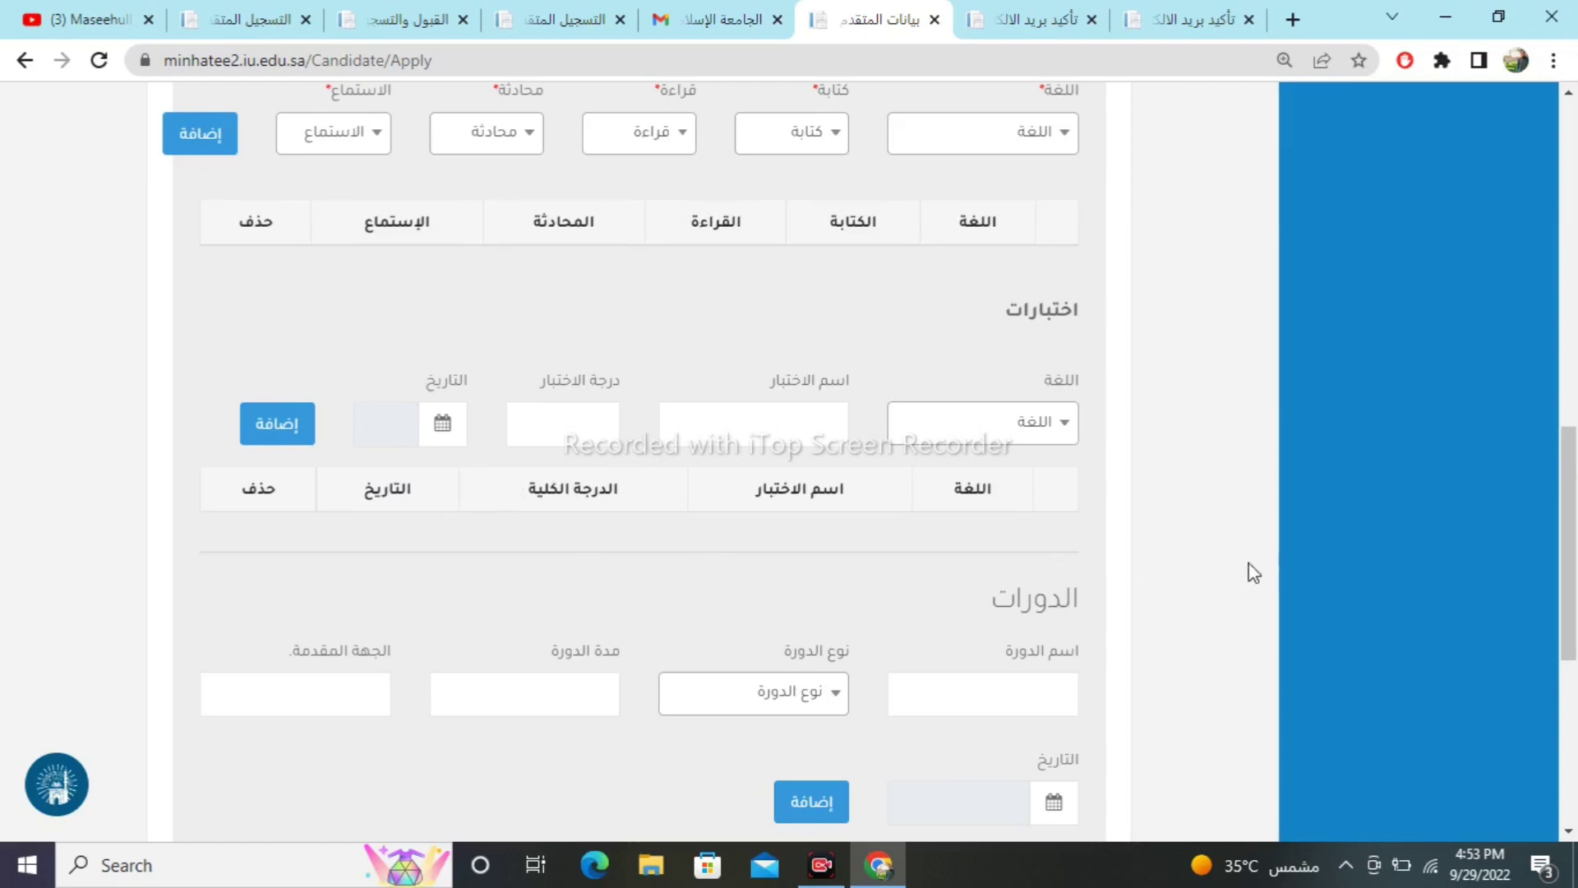
{"action": "left_click_drag", "start_coordinate": [1570, 522], "coordinate": [1570, 591]}
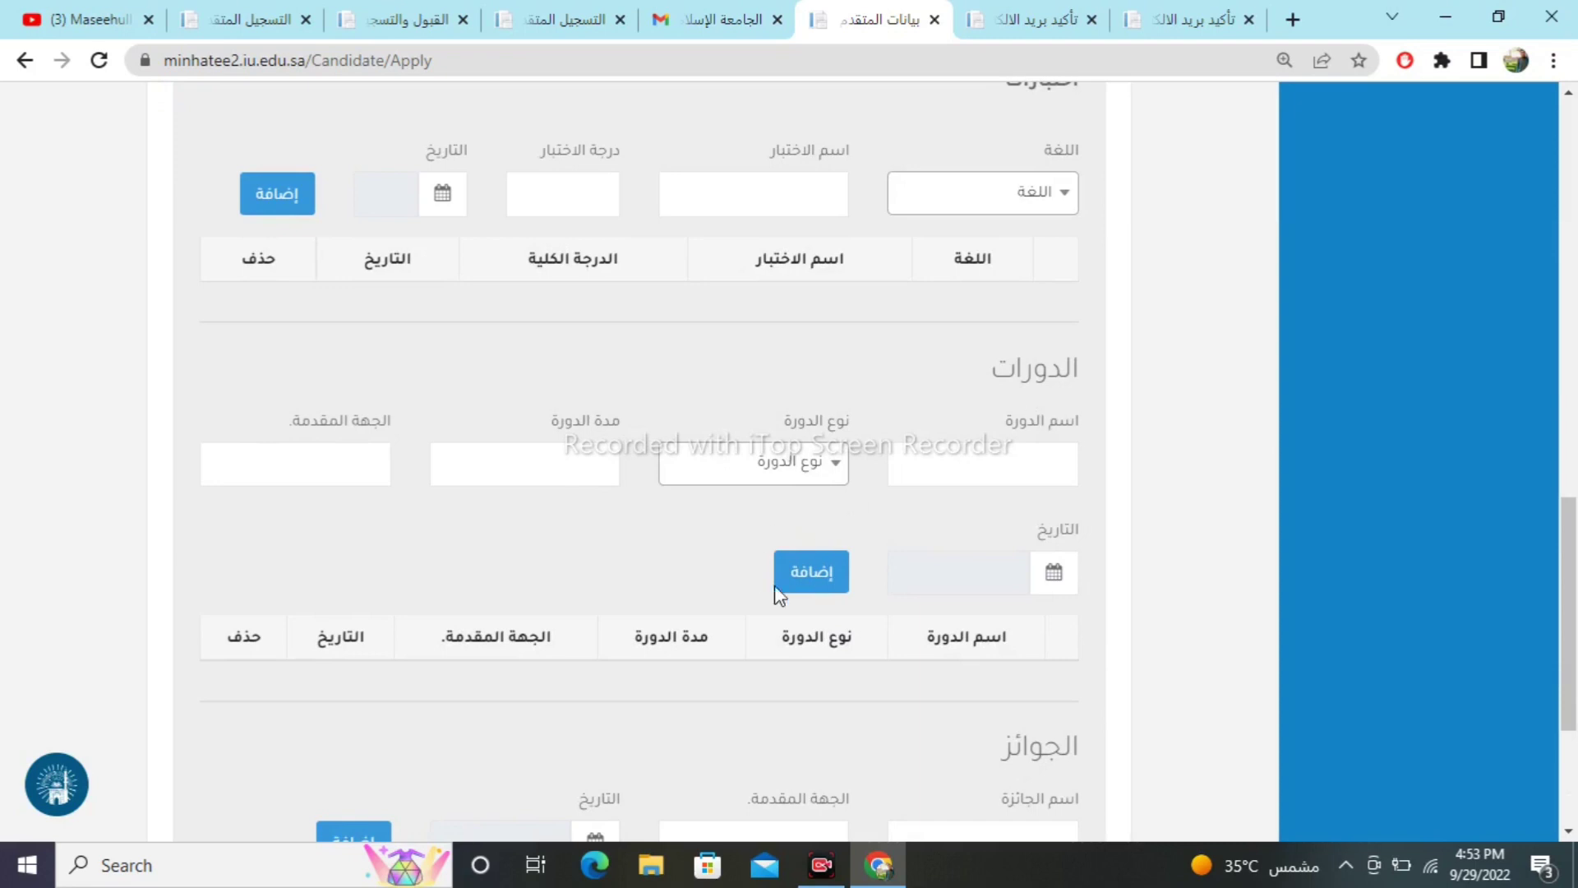
{"action": "left_click_drag", "start_coordinate": [1570, 655], "coordinate": [1570, 745]}
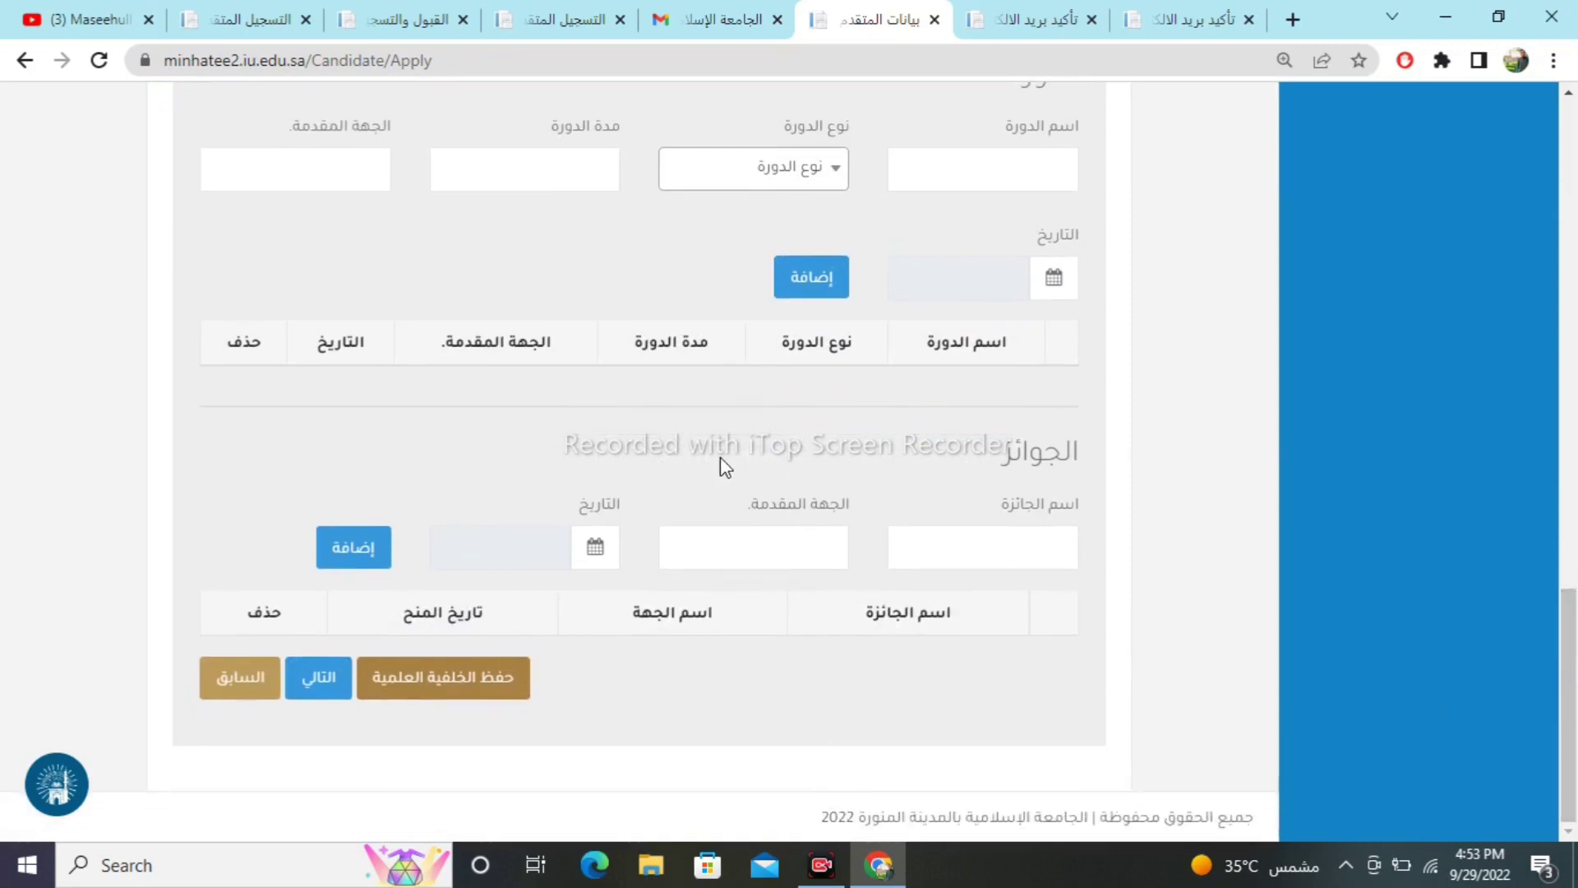
Check the awards fields (الجوائز) for award name, awarding body and date.
{"action": "double_click", "coordinate": [1033, 461]}
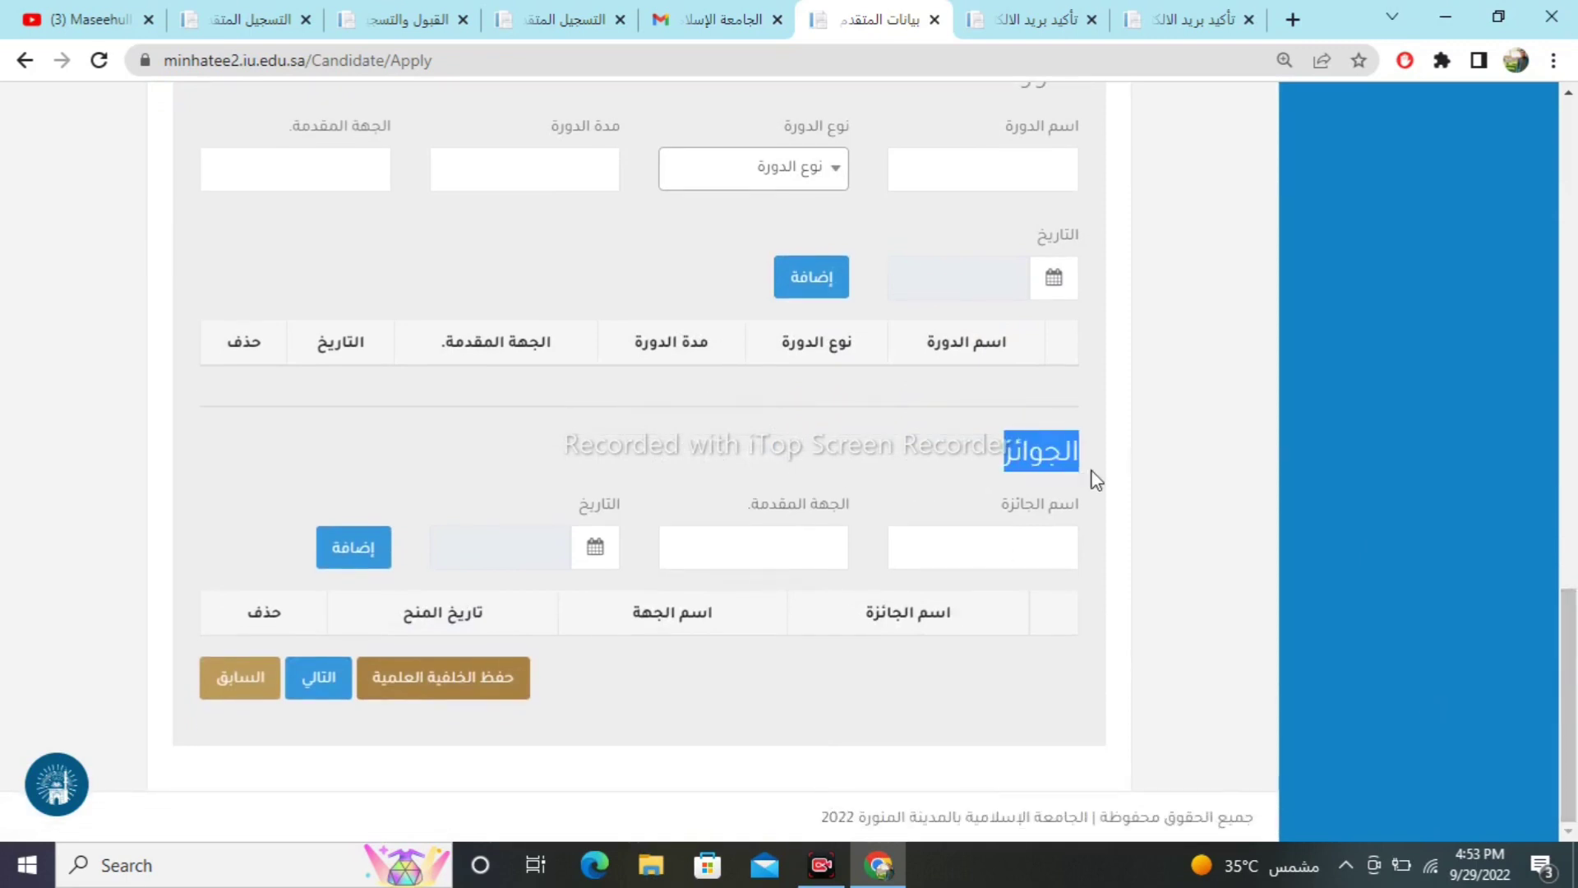
{"action": "left_click", "coordinate": [962, 550]}
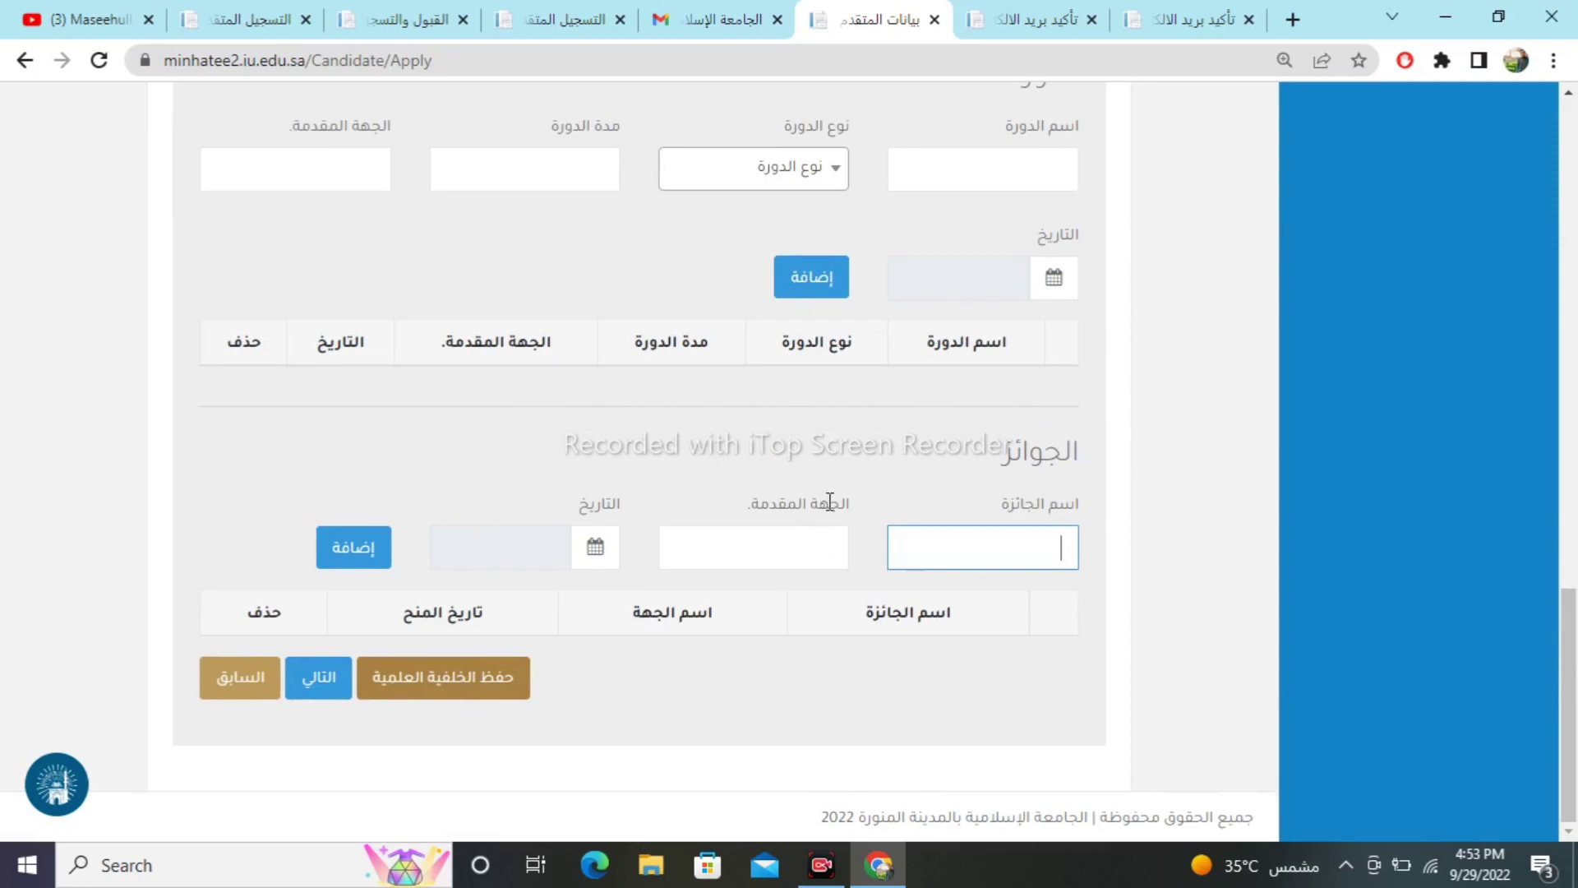
{"action": "left_click", "coordinate": [968, 415]}
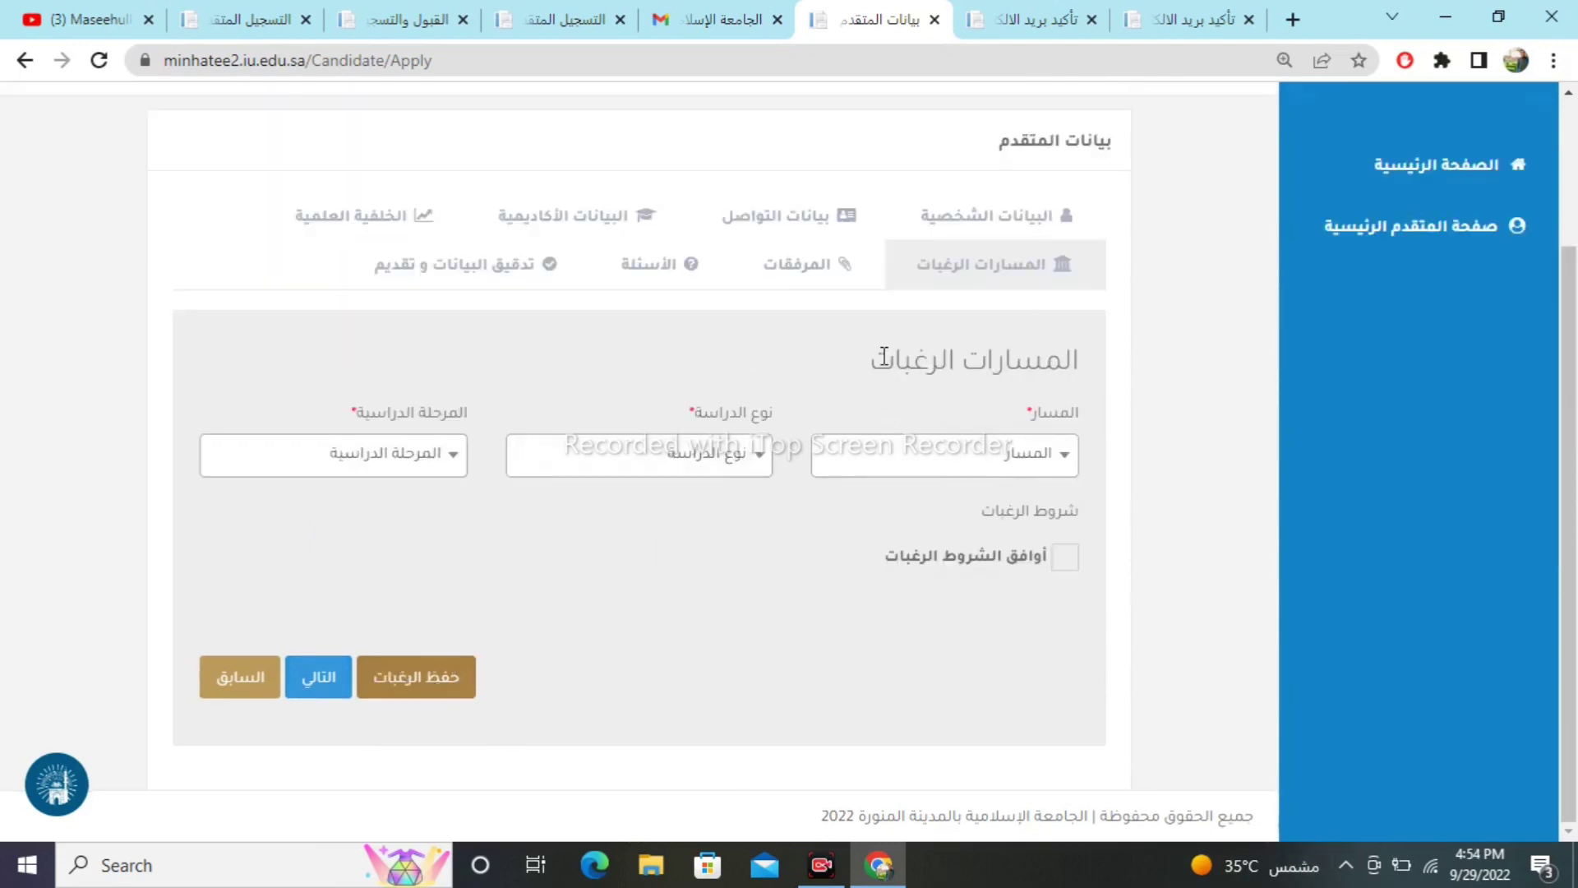
Set the track (المسار) to علمي in the tracks and preferences section.
{"action": "left_click_drag", "start_coordinate": [871, 355], "coordinate": [1066, 363]}
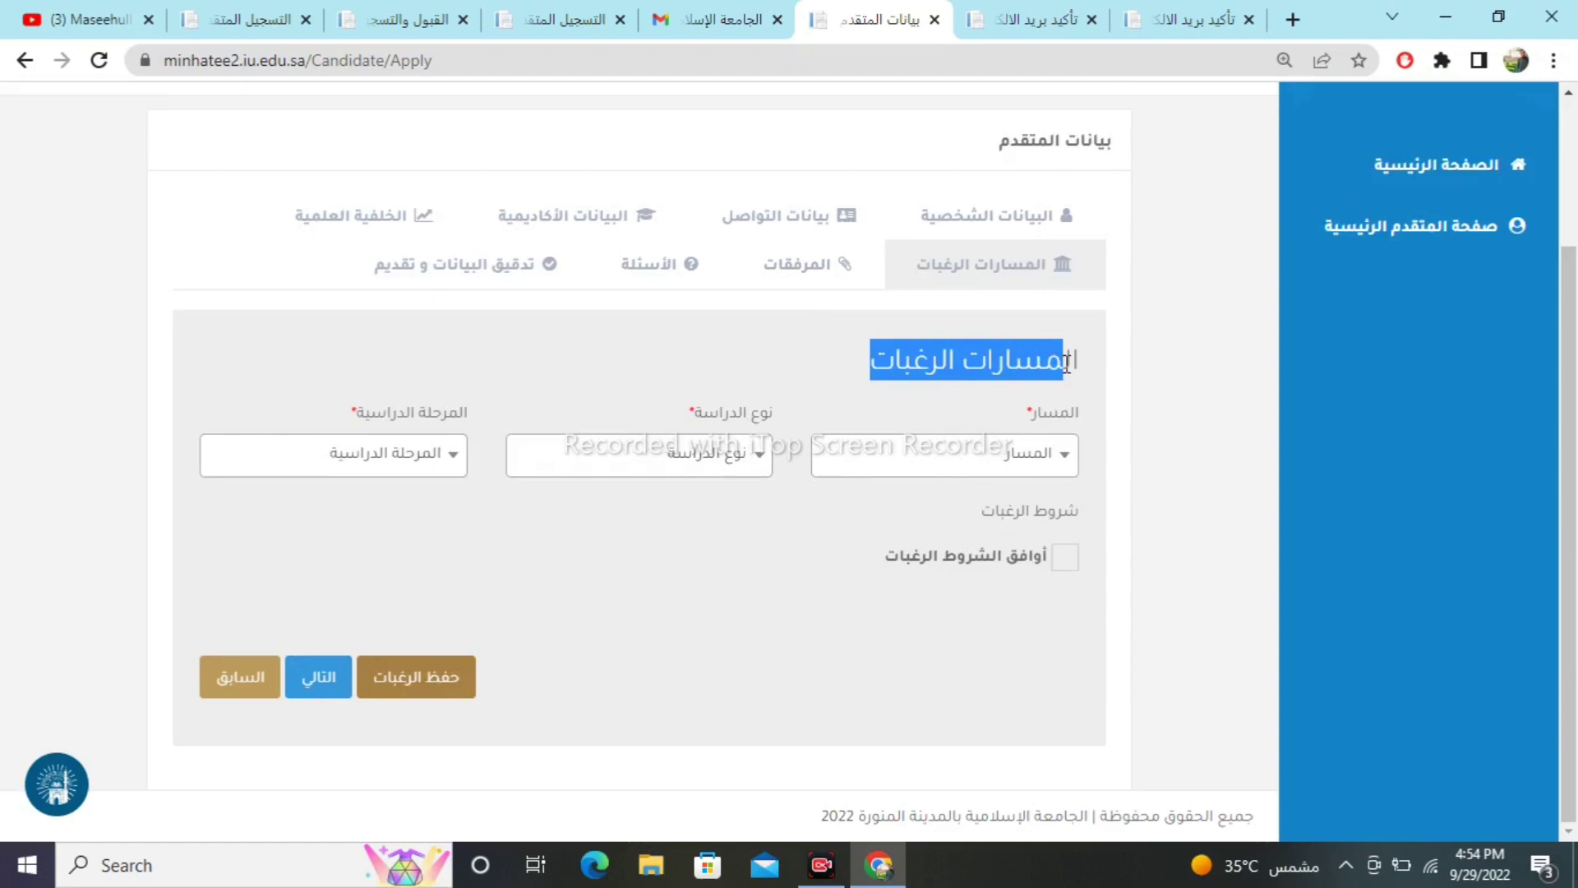
{"action": "left_click", "coordinate": [1113, 390]}
{"action": "left_click", "coordinate": [1060, 455]}
{"action": "left_click", "coordinate": [1059, 456]}
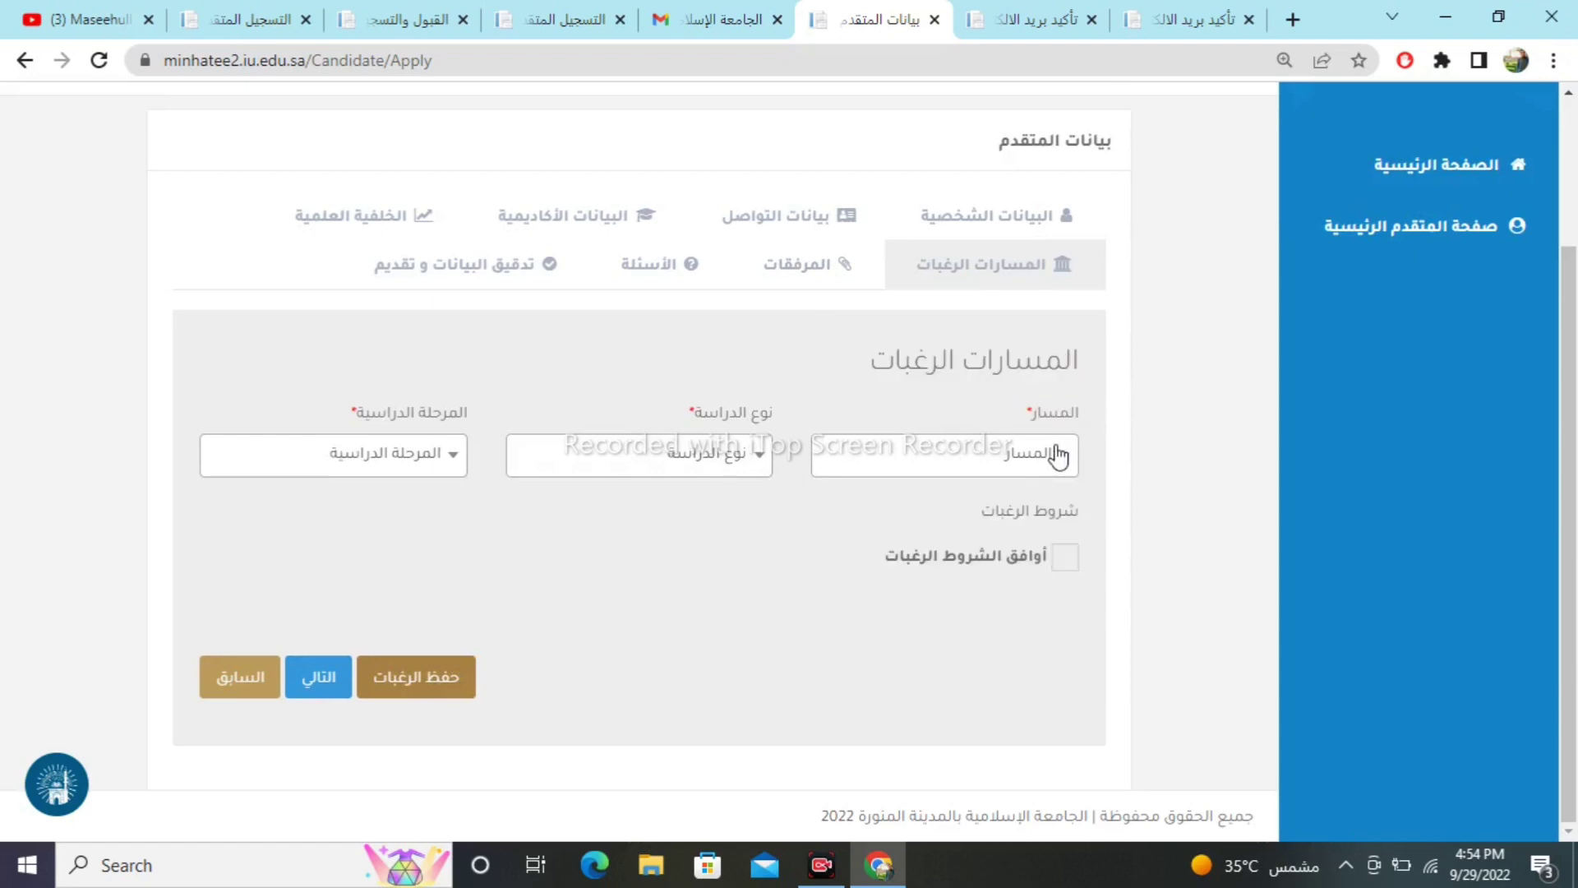
{"action": "left_click", "coordinate": [1058, 456]}
{"action": "left_click", "coordinate": [1059, 456]}
{"action": "left_click", "coordinate": [1058, 456]}
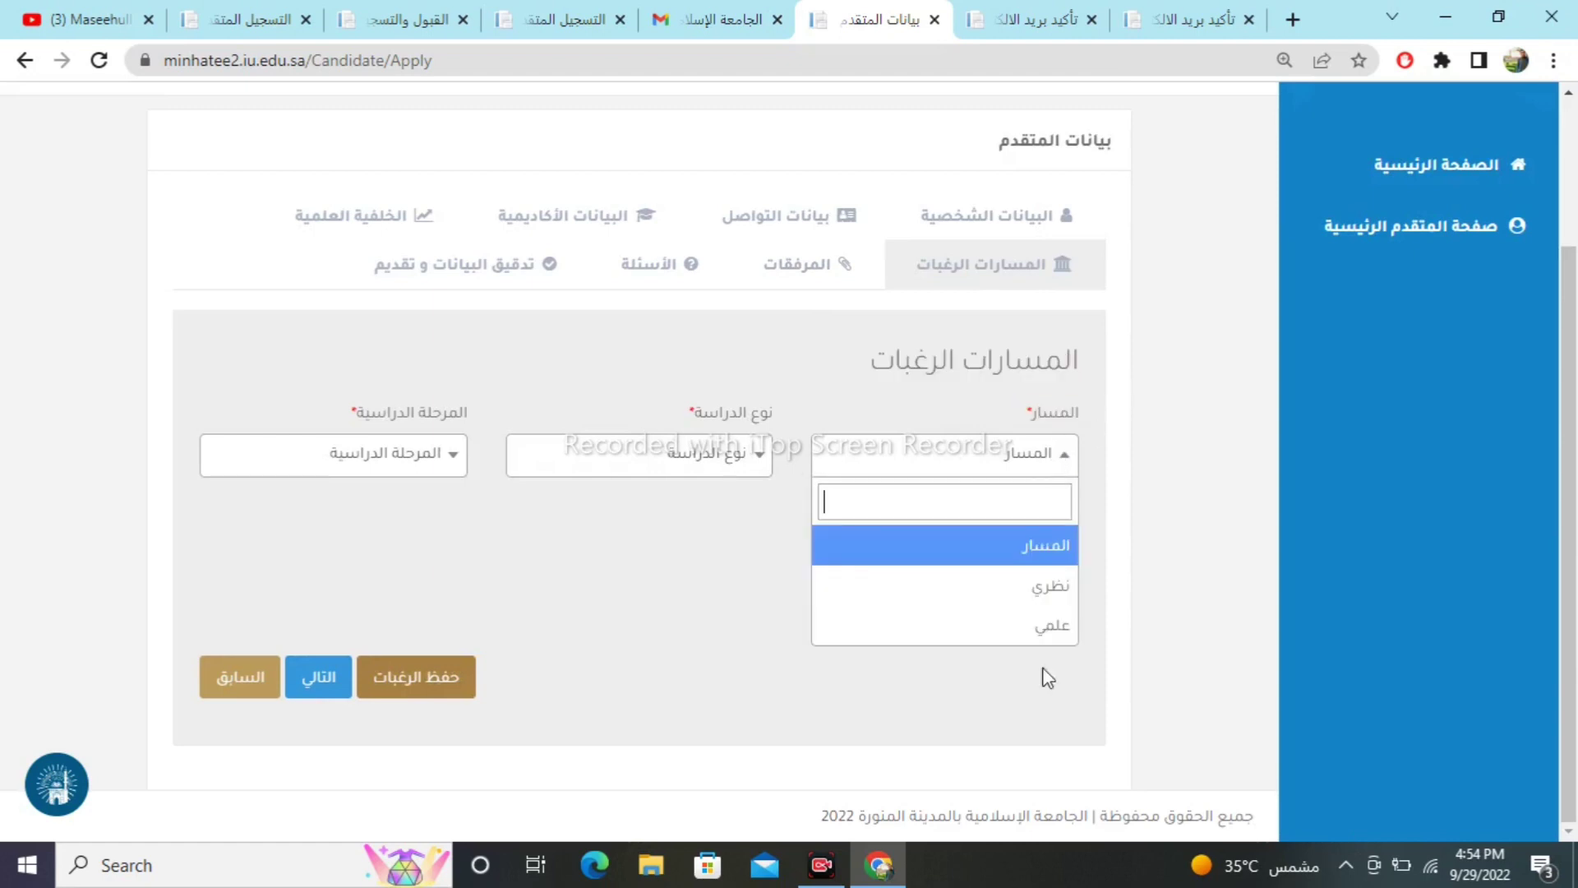
{"action": "left_click", "coordinate": [1056, 627]}
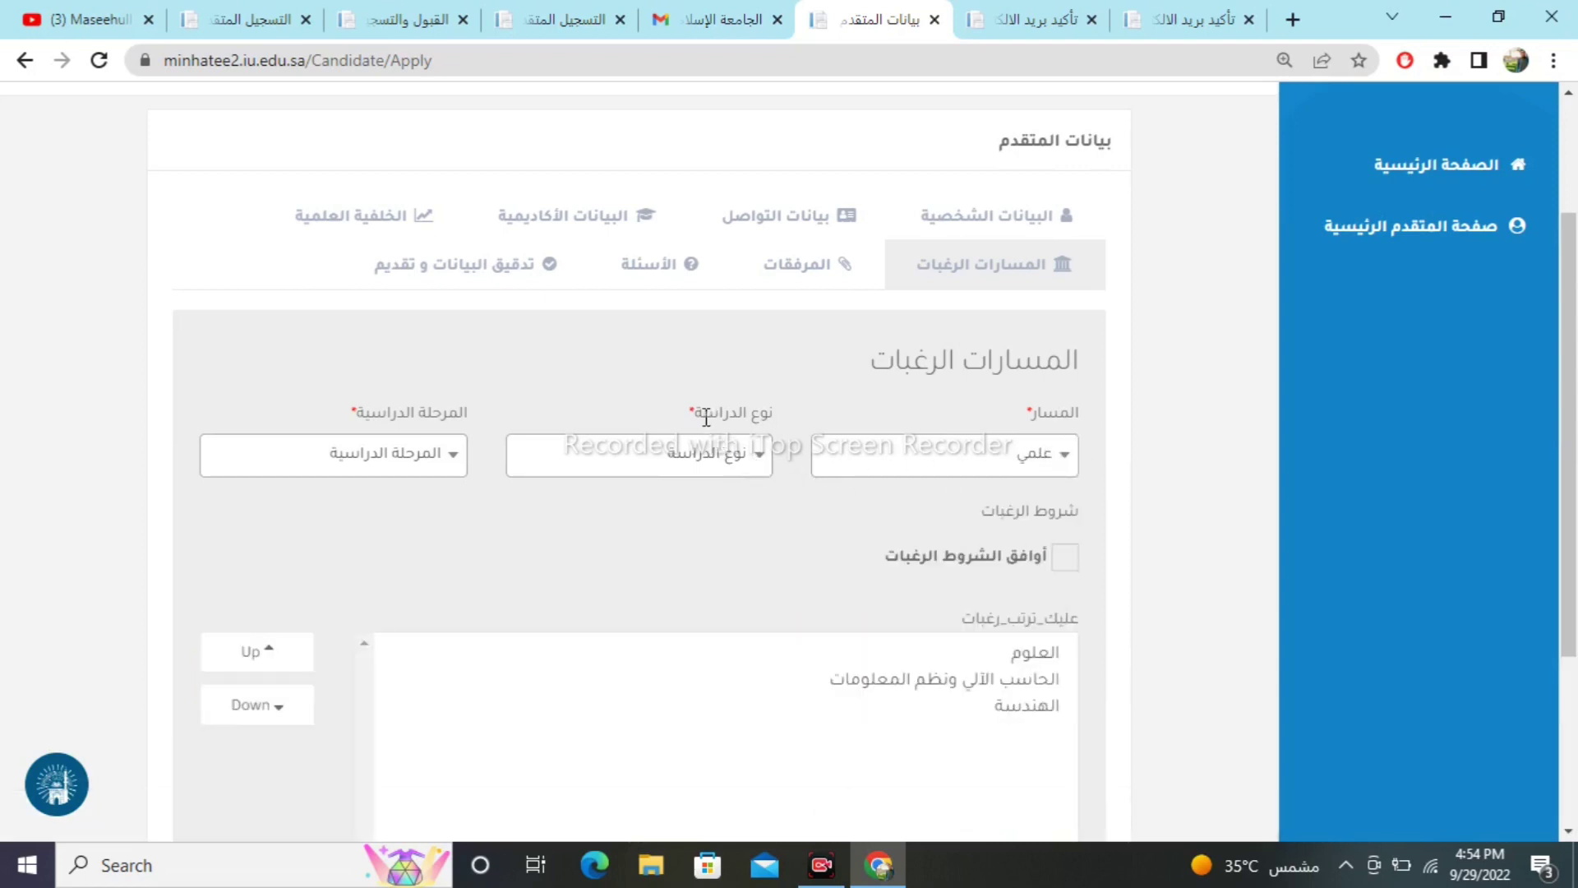
Select الحاسب الآلي ونظم المعلومات in the list for ranking college preferences.
{"action": "scroll", "coordinate": [1017, 657], "scroll_direction": "down", "scroll_amount": 1}
{"action": "left_click", "coordinate": [1033, 654]}
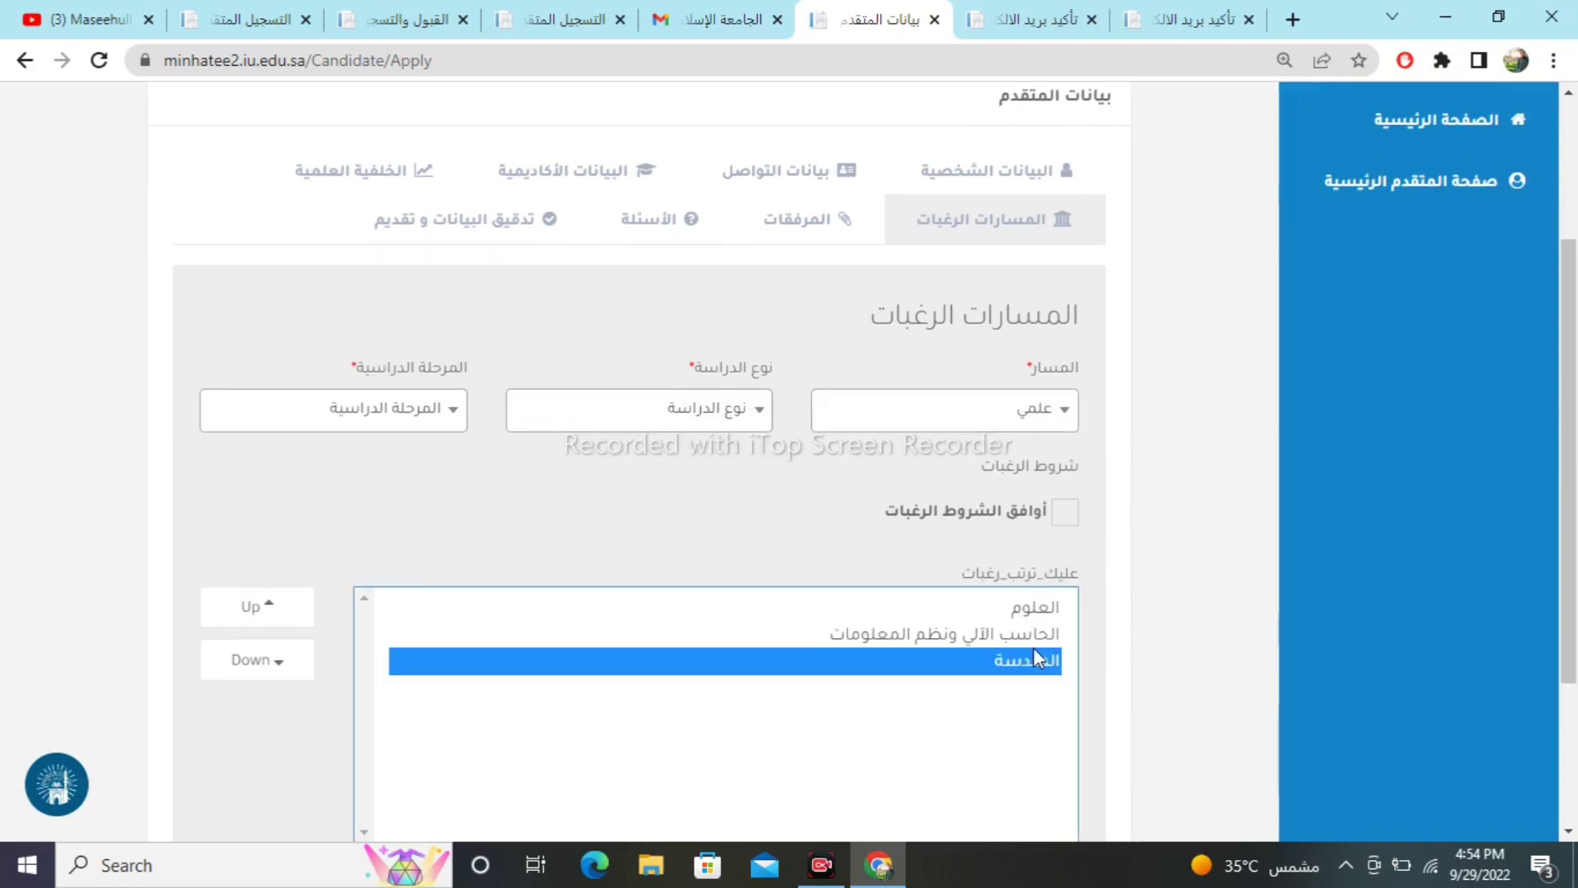
{"action": "left_click", "coordinate": [1033, 639]}
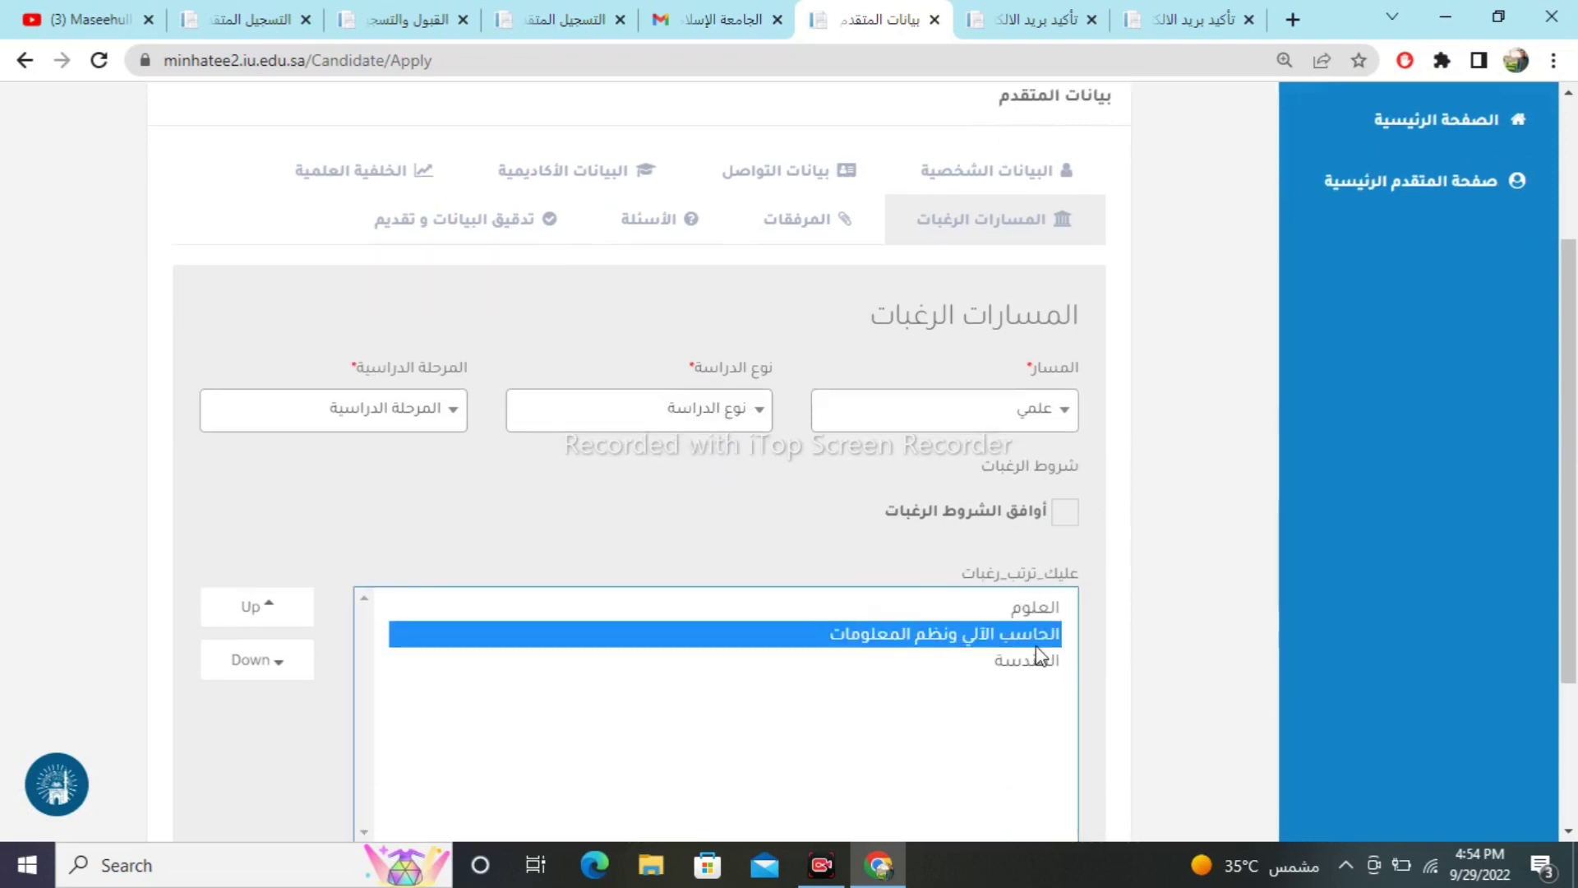
Set the track (المسار) to نظري, with study type إنتظام and study level بكالوريوس.
{"action": "left_click", "coordinate": [1032, 411]}
{"action": "left_click", "coordinate": [1041, 544]}
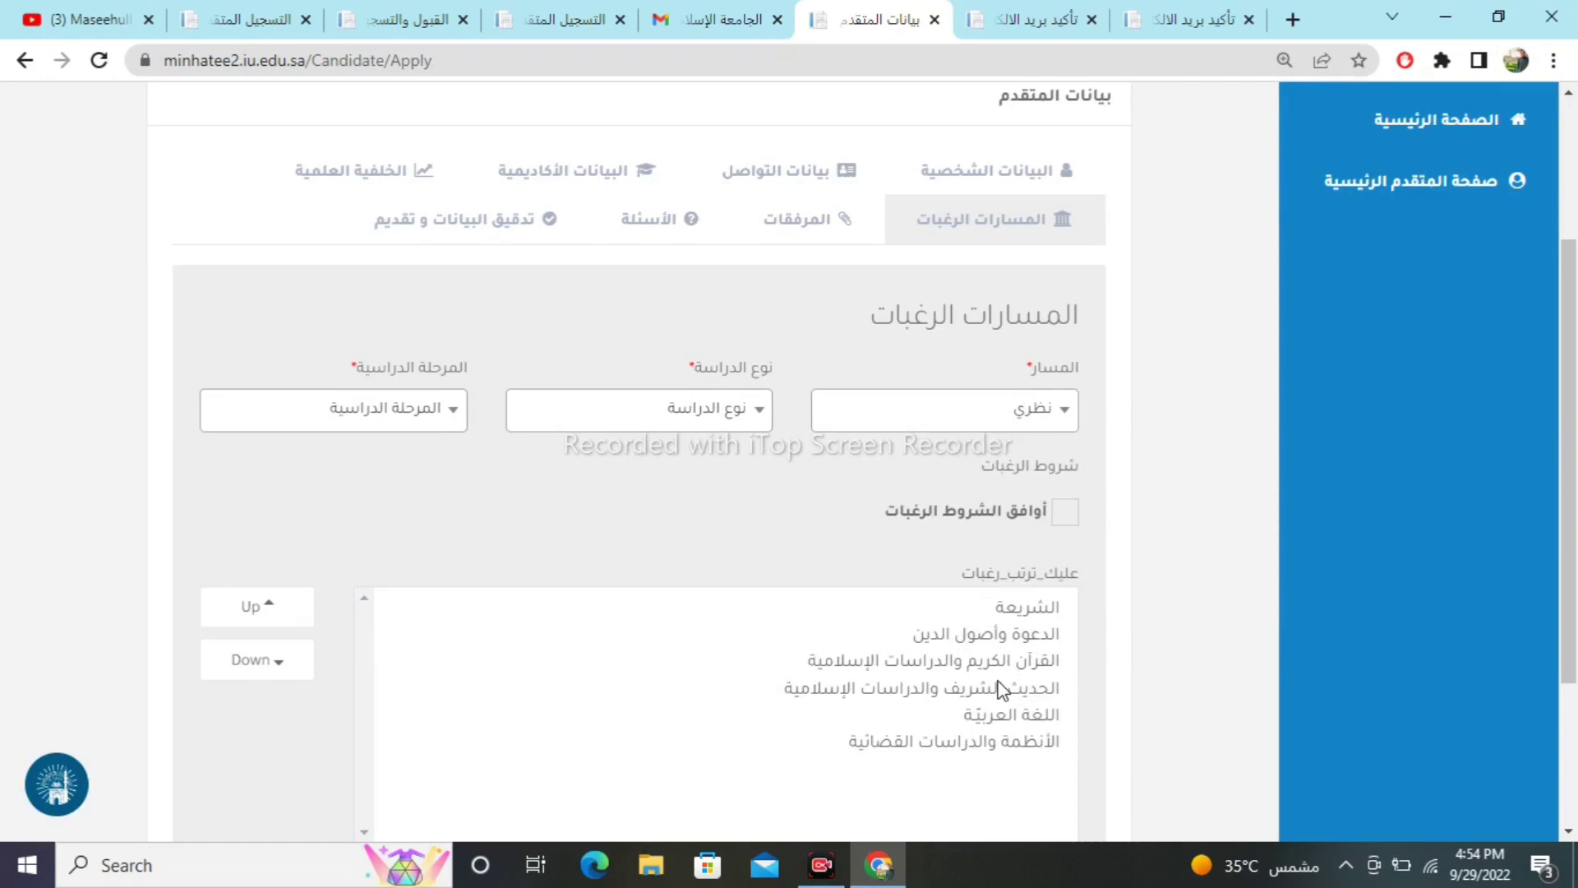
{"action": "left_click", "coordinate": [695, 419]}
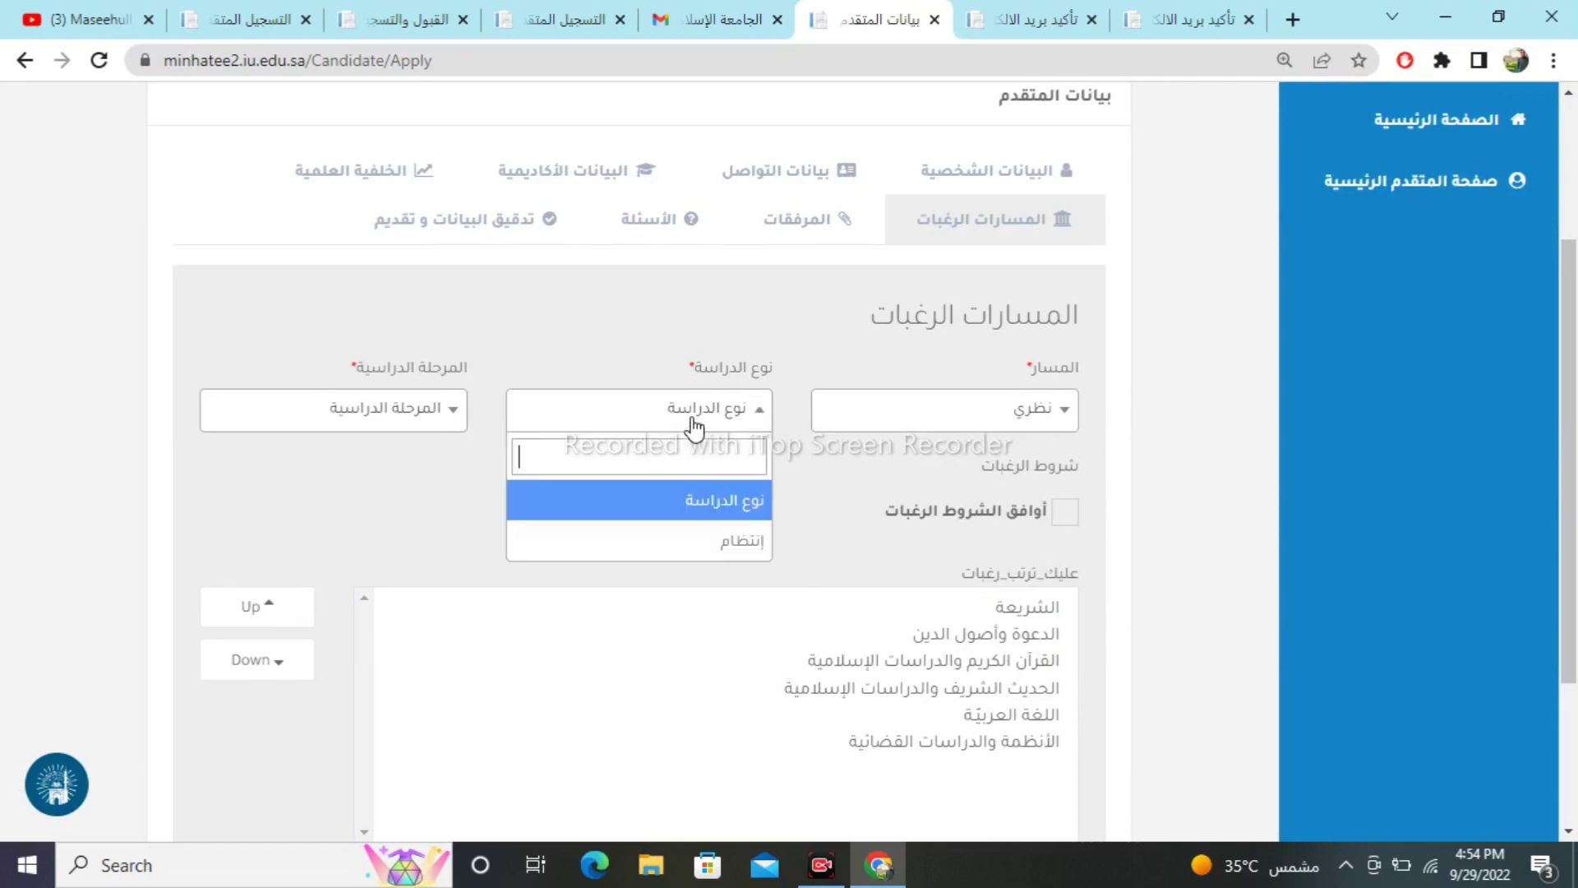
{"action": "left_click", "coordinate": [734, 546]}
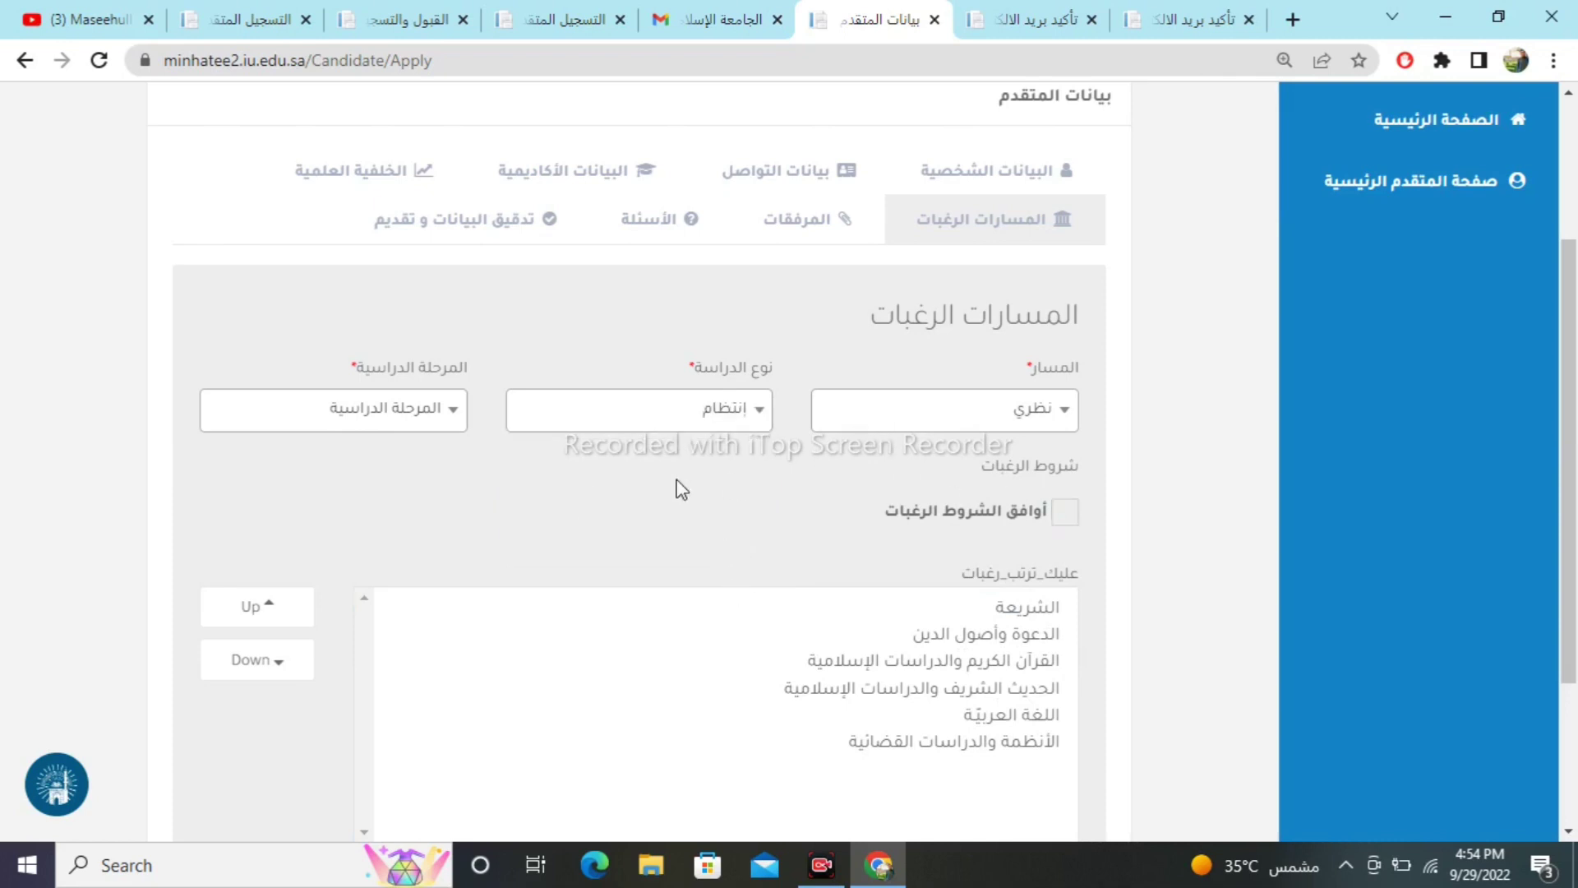
{"action": "left_click", "coordinate": [284, 409]}
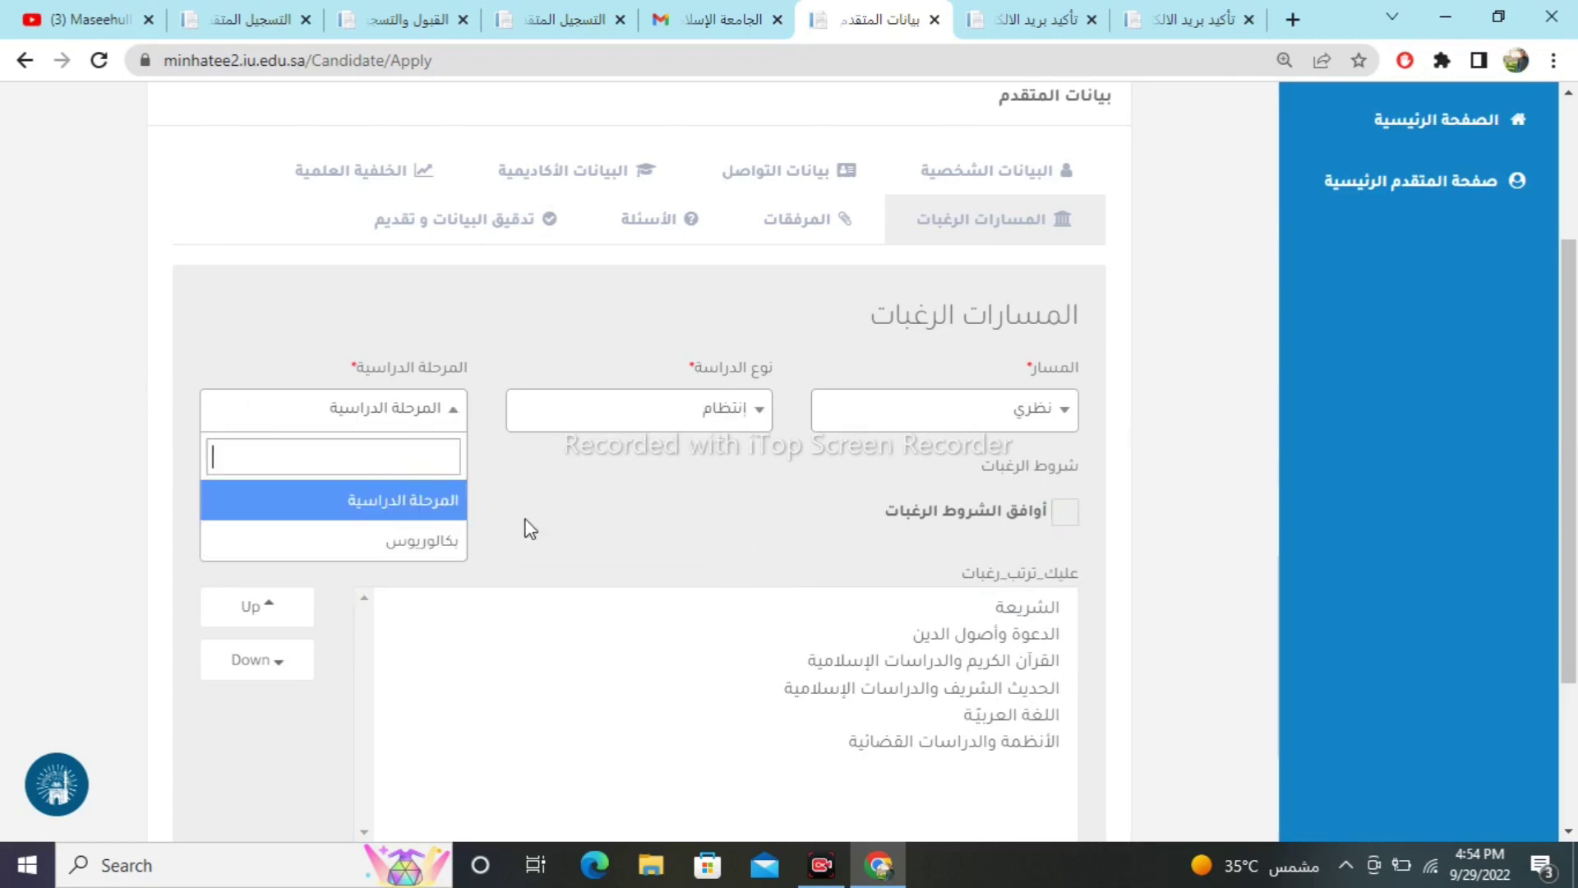
{"action": "left_click", "coordinate": [441, 552]}
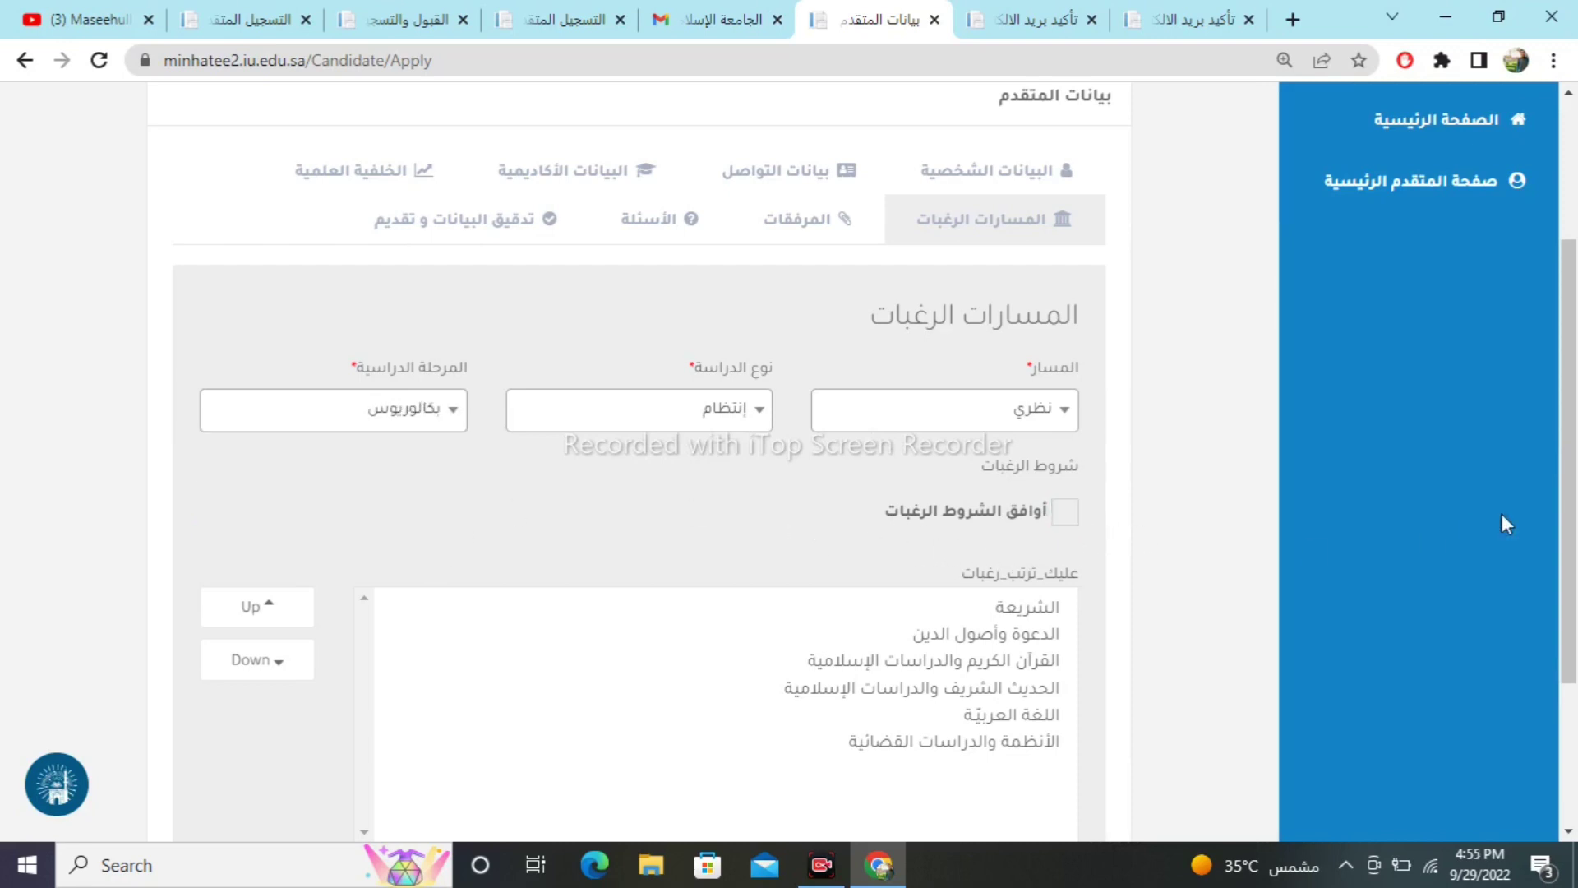
{"action": "left_click_drag", "start_coordinate": [1573, 493], "coordinate": [1574, 694]}
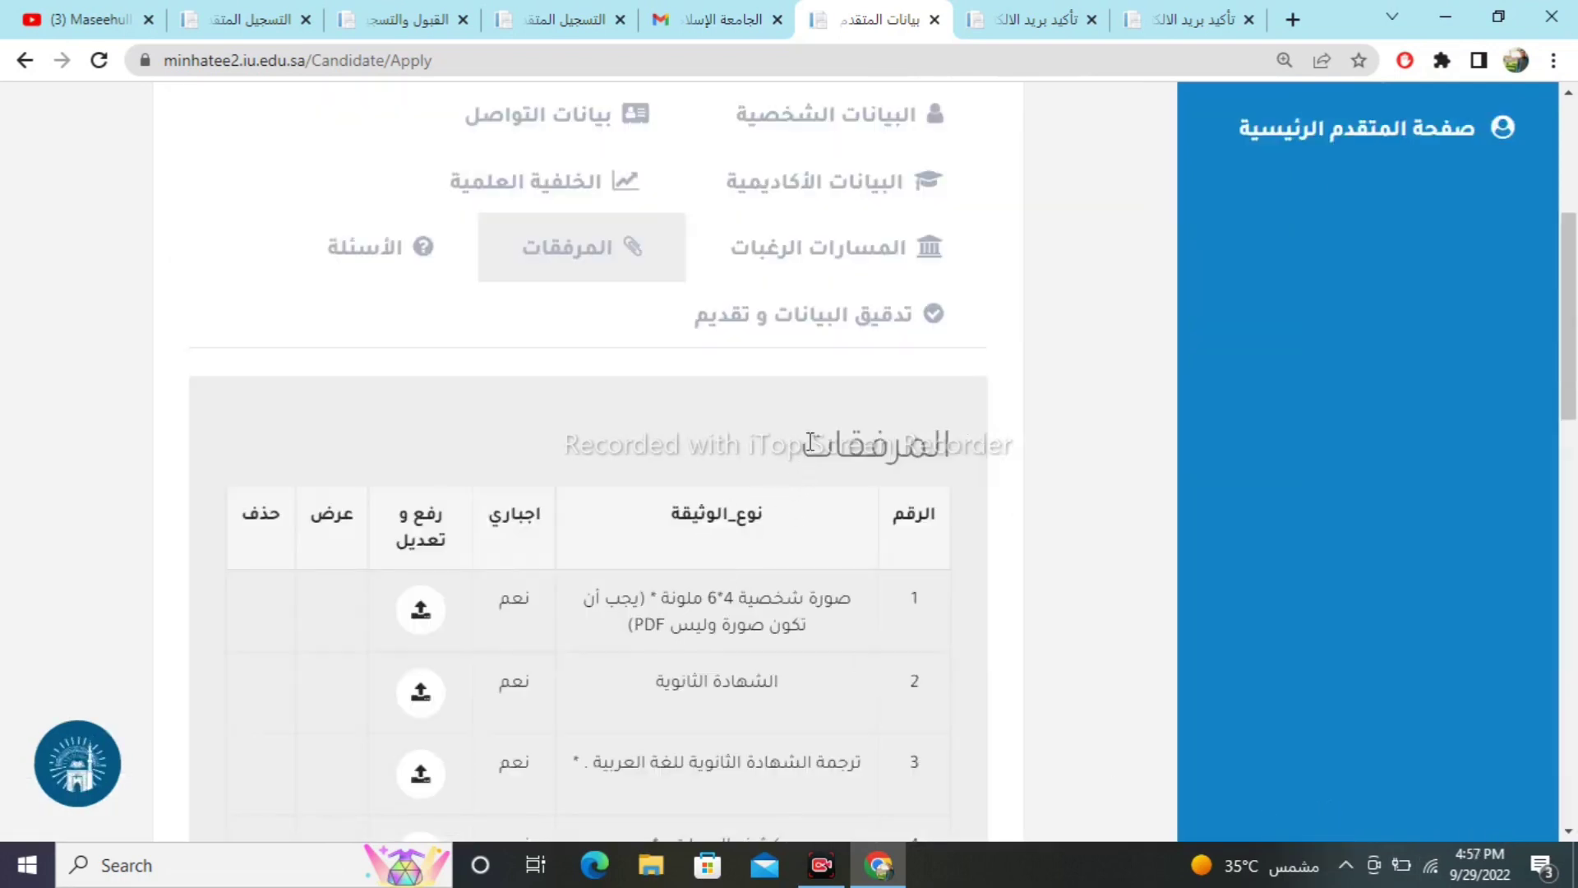
Review the attachments list (المرفقات) for the secondary certificate, the transcript and their Arabic translations.
{"action": "left_click_drag", "start_coordinate": [809, 443], "coordinate": [969, 459]}
{"action": "left_click", "coordinate": [970, 458]}
{"action": "left_click_drag", "start_coordinate": [1568, 333], "coordinate": [1568, 385]}
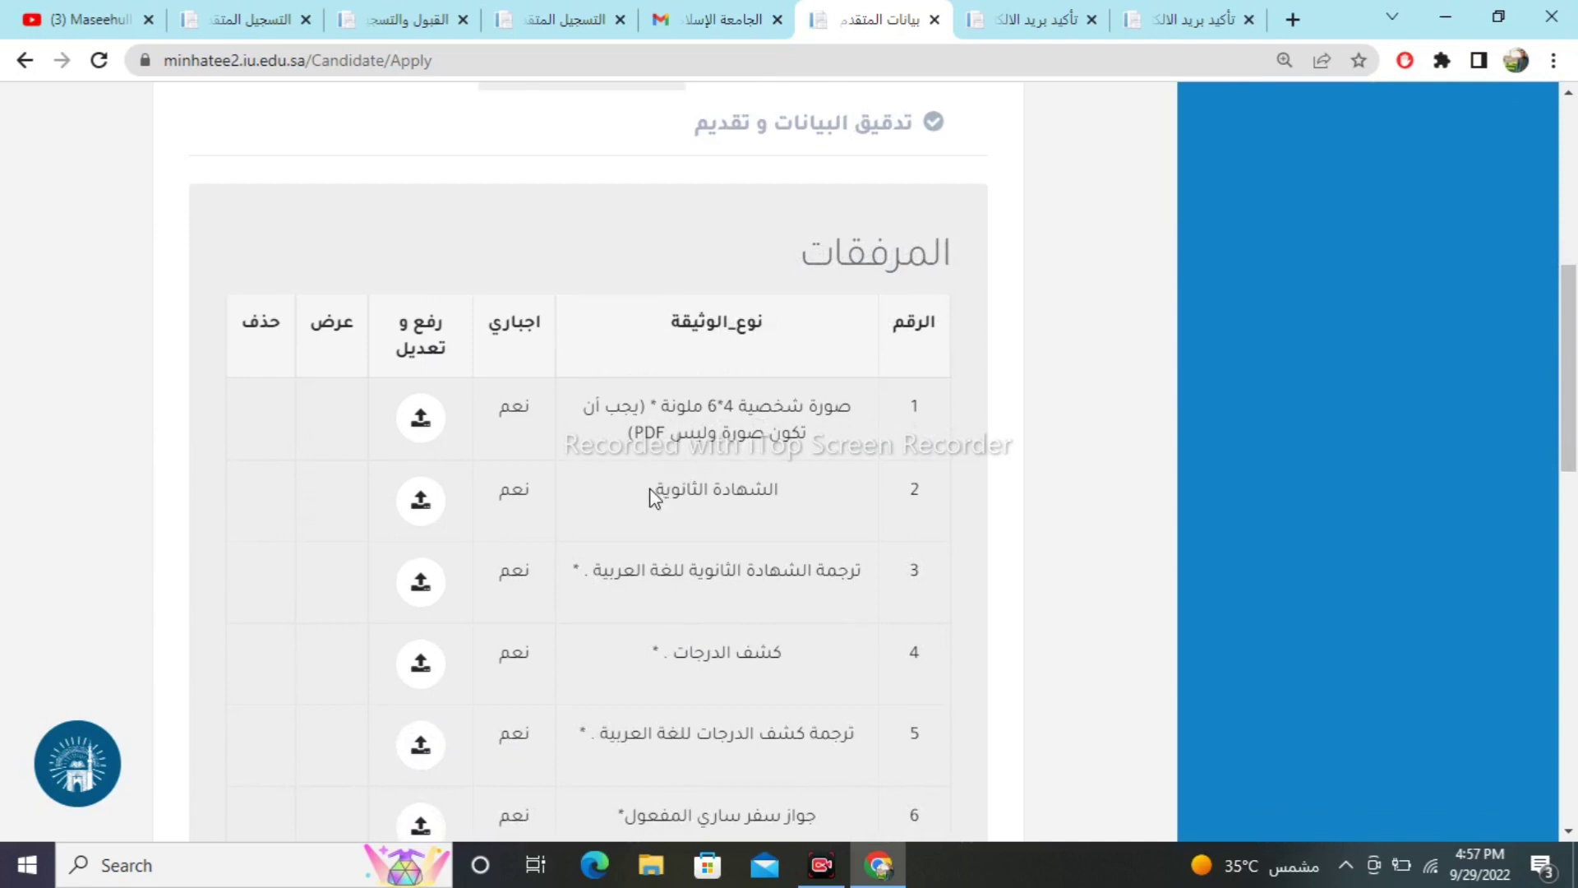
{"action": "left_click_drag", "start_coordinate": [648, 487], "coordinate": [755, 491]}
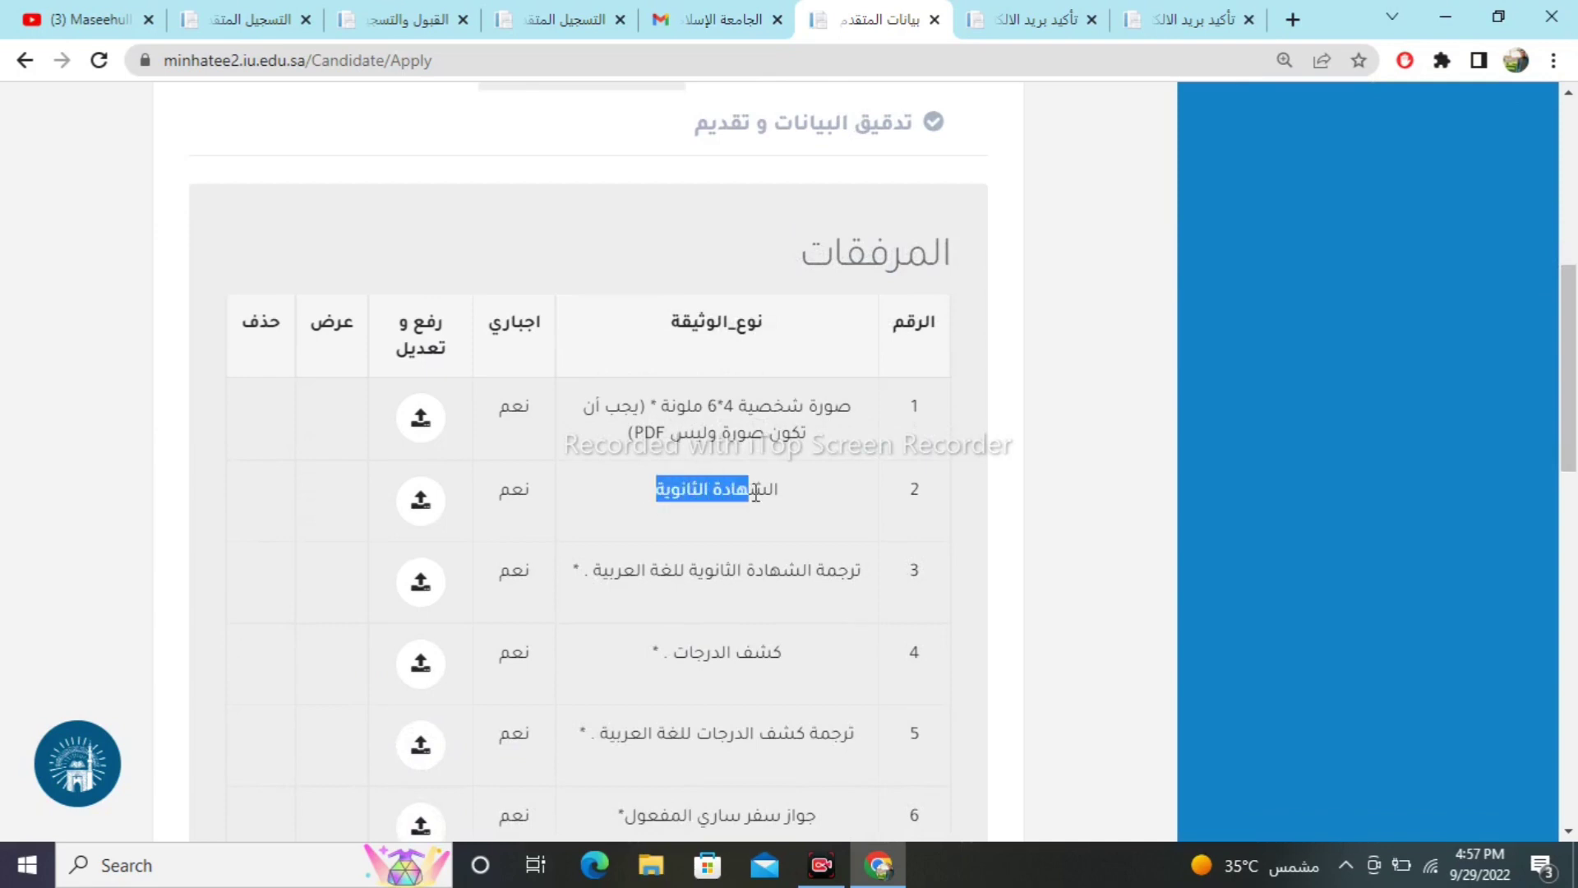
{"action": "left_click", "coordinate": [796, 495]}
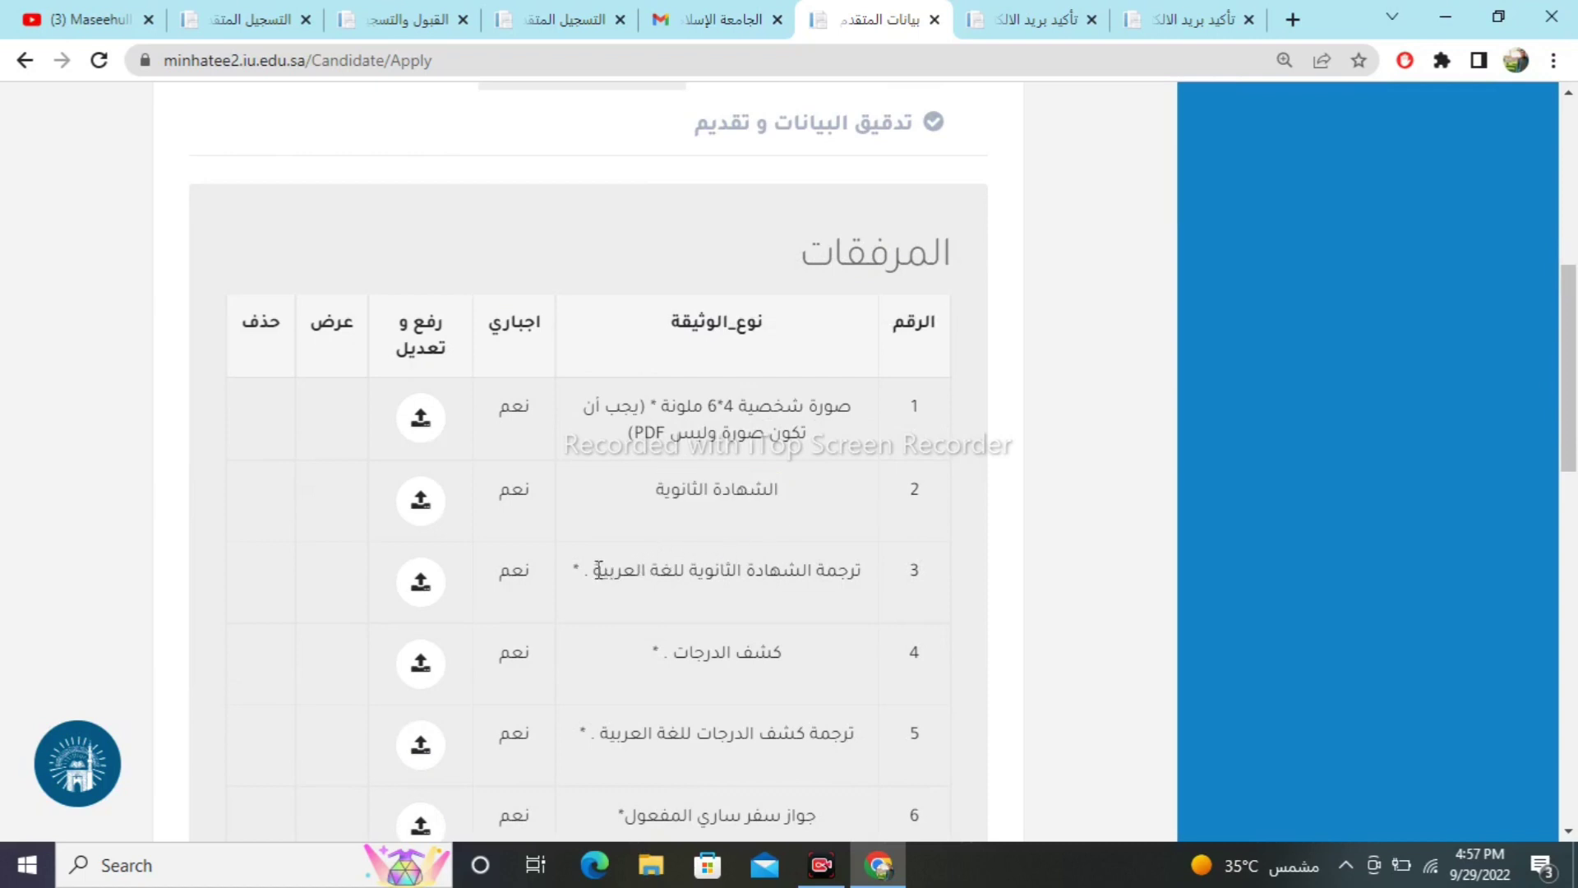
{"action": "left_click_drag", "start_coordinate": [586, 567], "coordinate": [882, 592]}
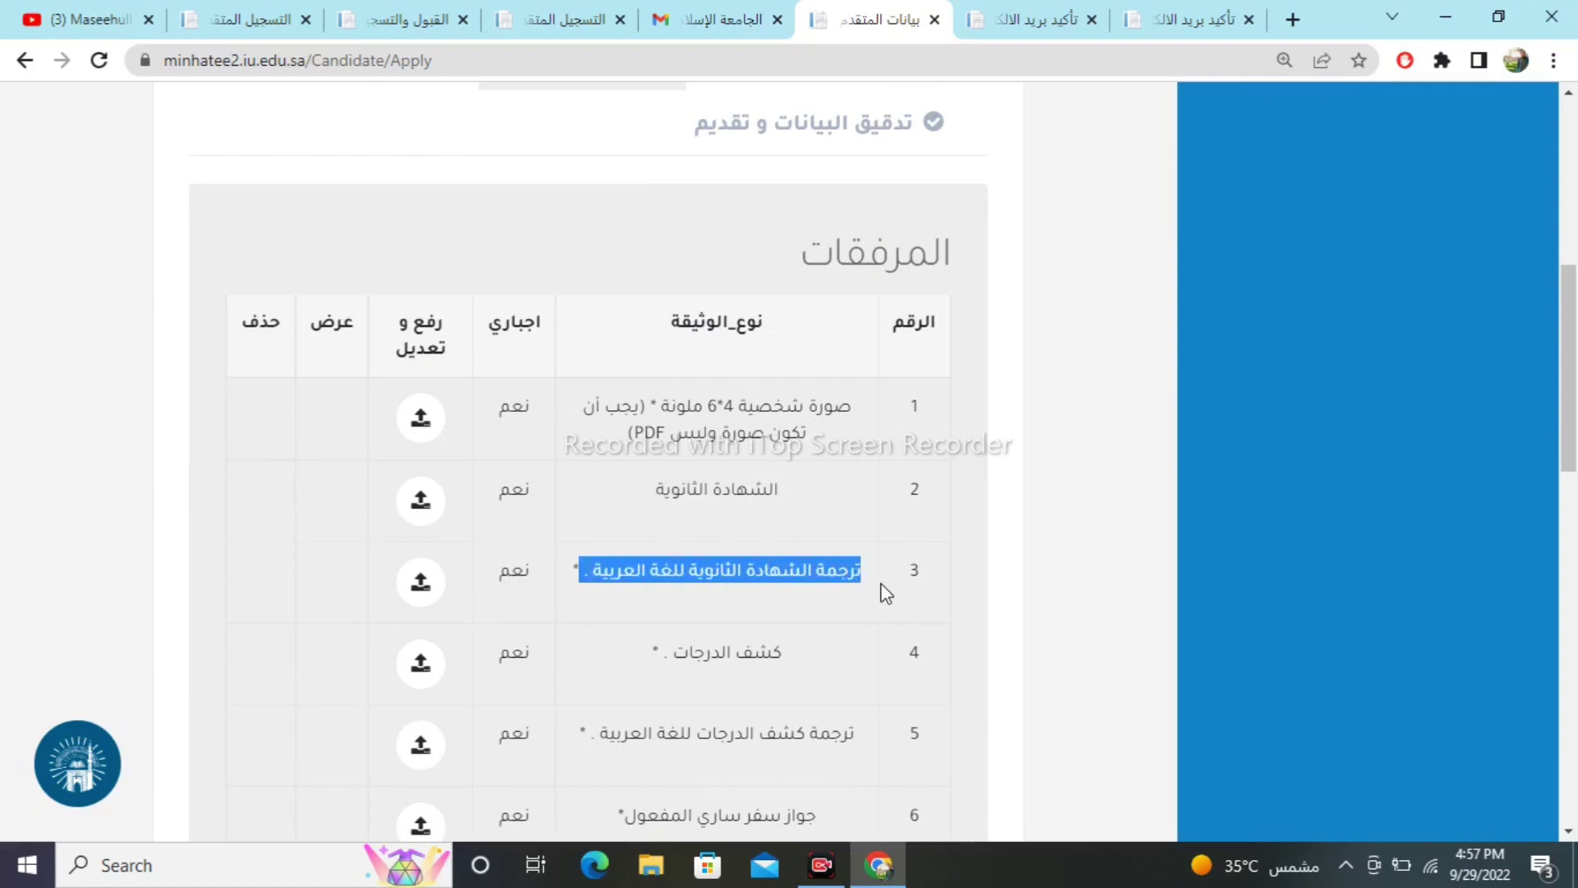
{"action": "left_click", "coordinate": [885, 592]}
{"action": "left_click_drag", "start_coordinate": [659, 651], "coordinate": [794, 658]}
{"action": "left_click", "coordinate": [794, 658]}
{"action": "scroll", "coordinate": [794, 657], "scroll_direction": "down", "scroll_amount": 3}
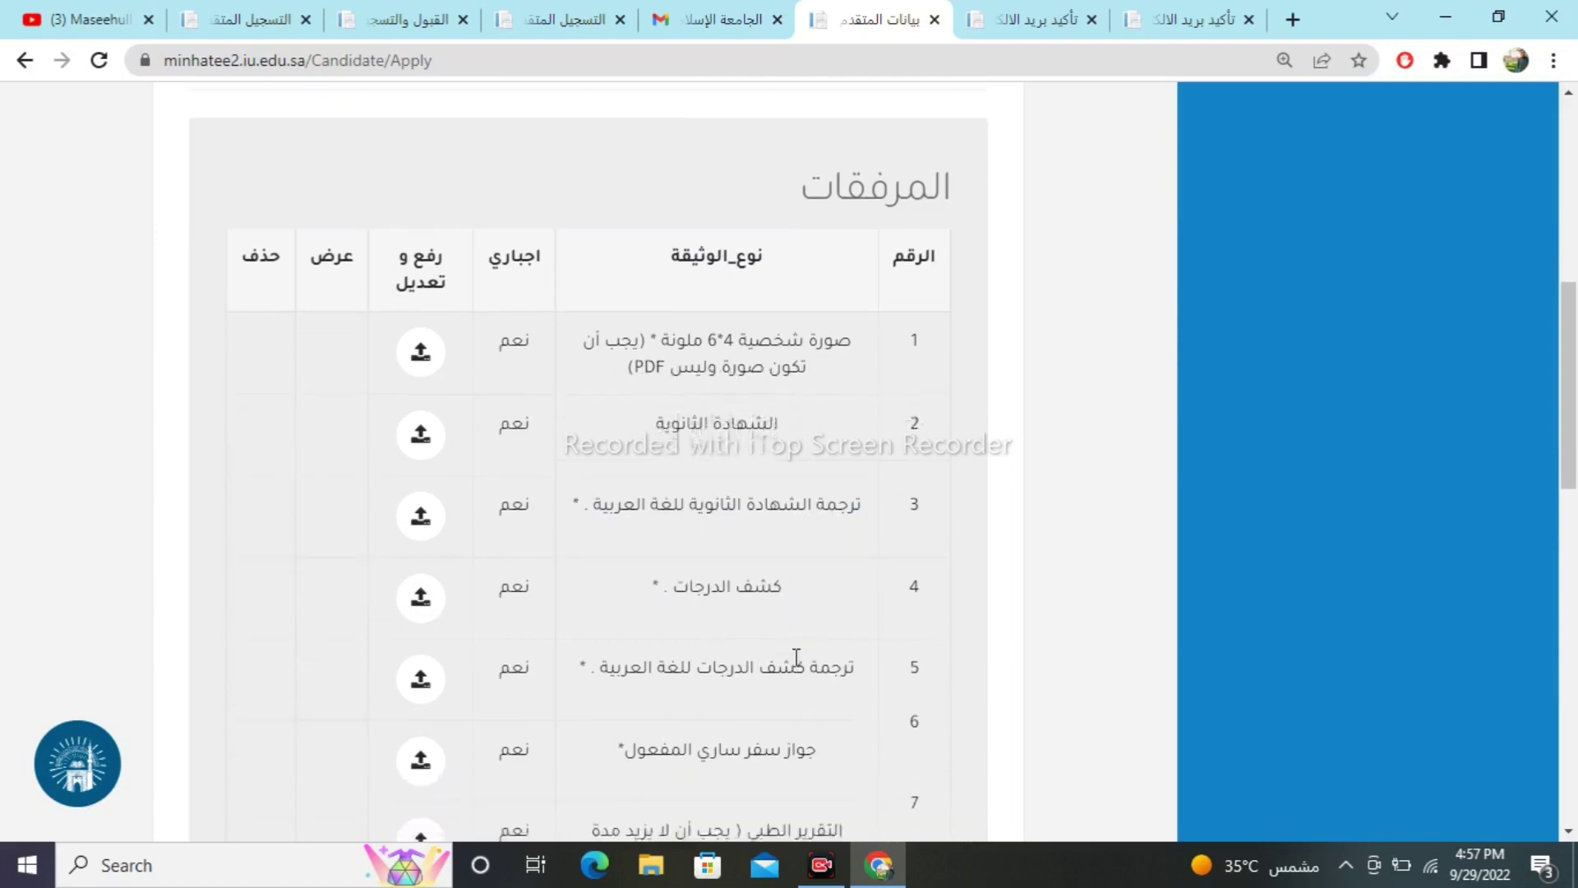
{"action": "left_click_drag", "start_coordinate": [605, 501], "coordinate": [823, 515]}
{"action": "left_click", "coordinate": [875, 516]}
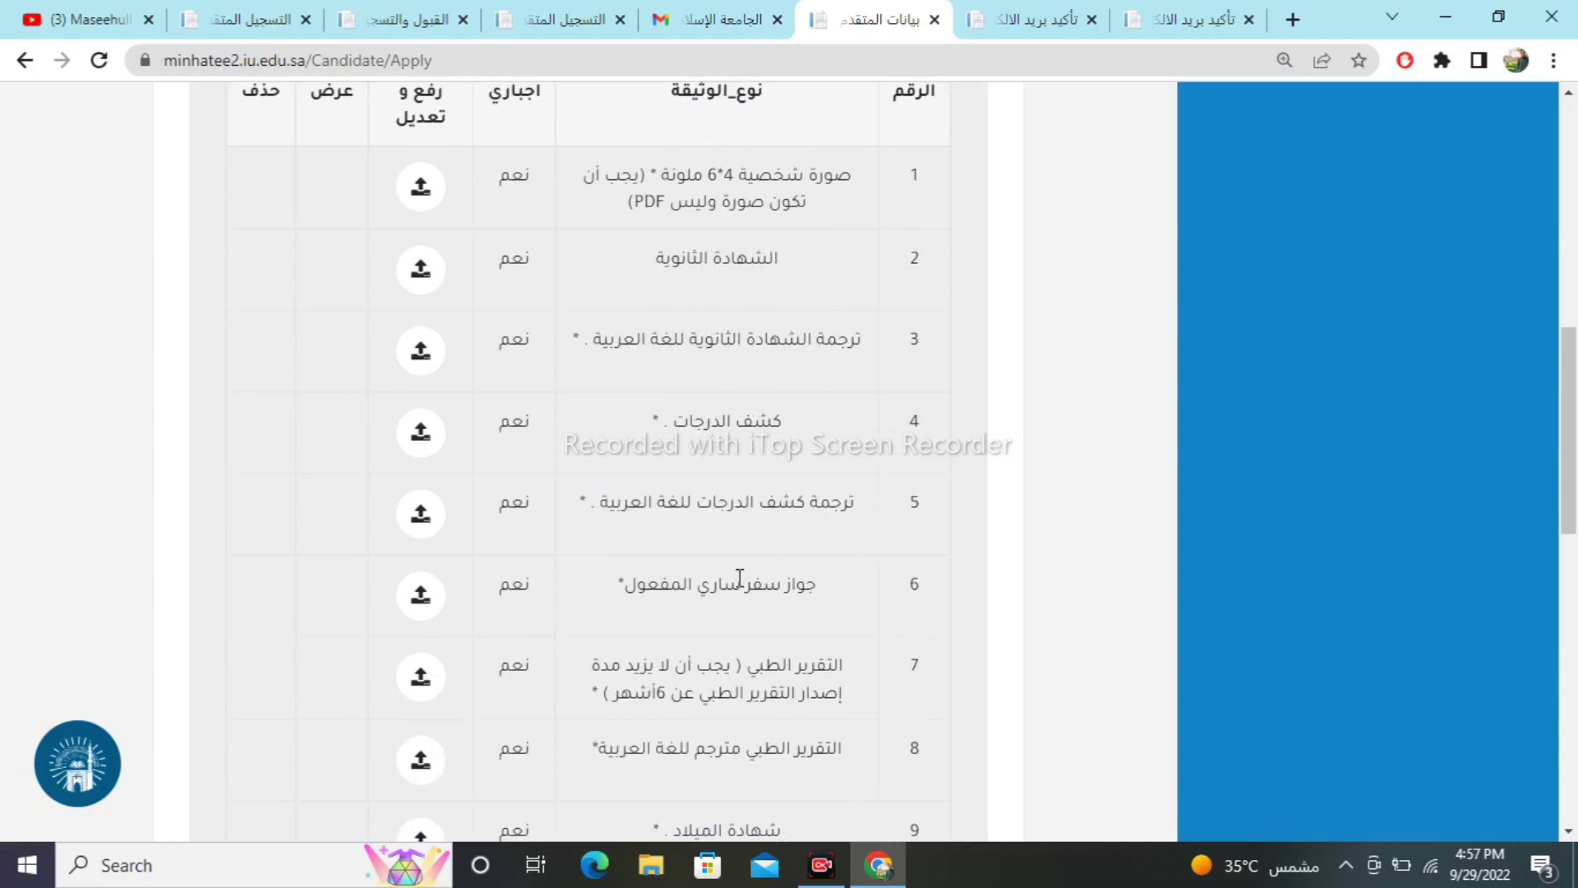
Read the attachment requirements for the valid passport, the medical report and its Arabic translation.
{"action": "left_click_drag", "start_coordinate": [619, 585], "coordinate": [816, 602]}
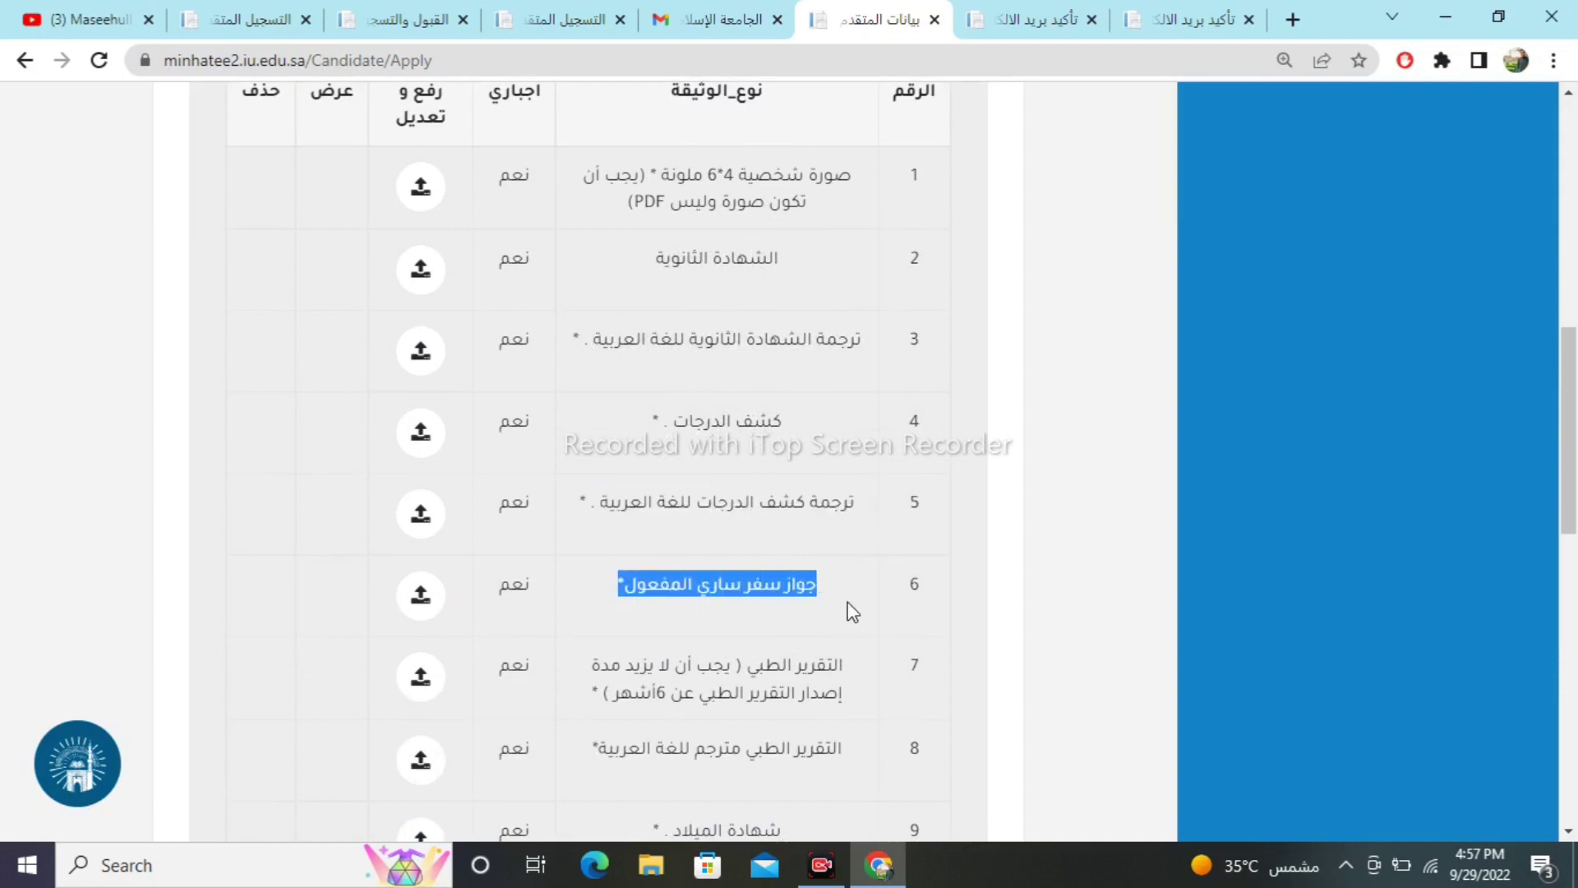
{"action": "left_click", "coordinate": [846, 603]}
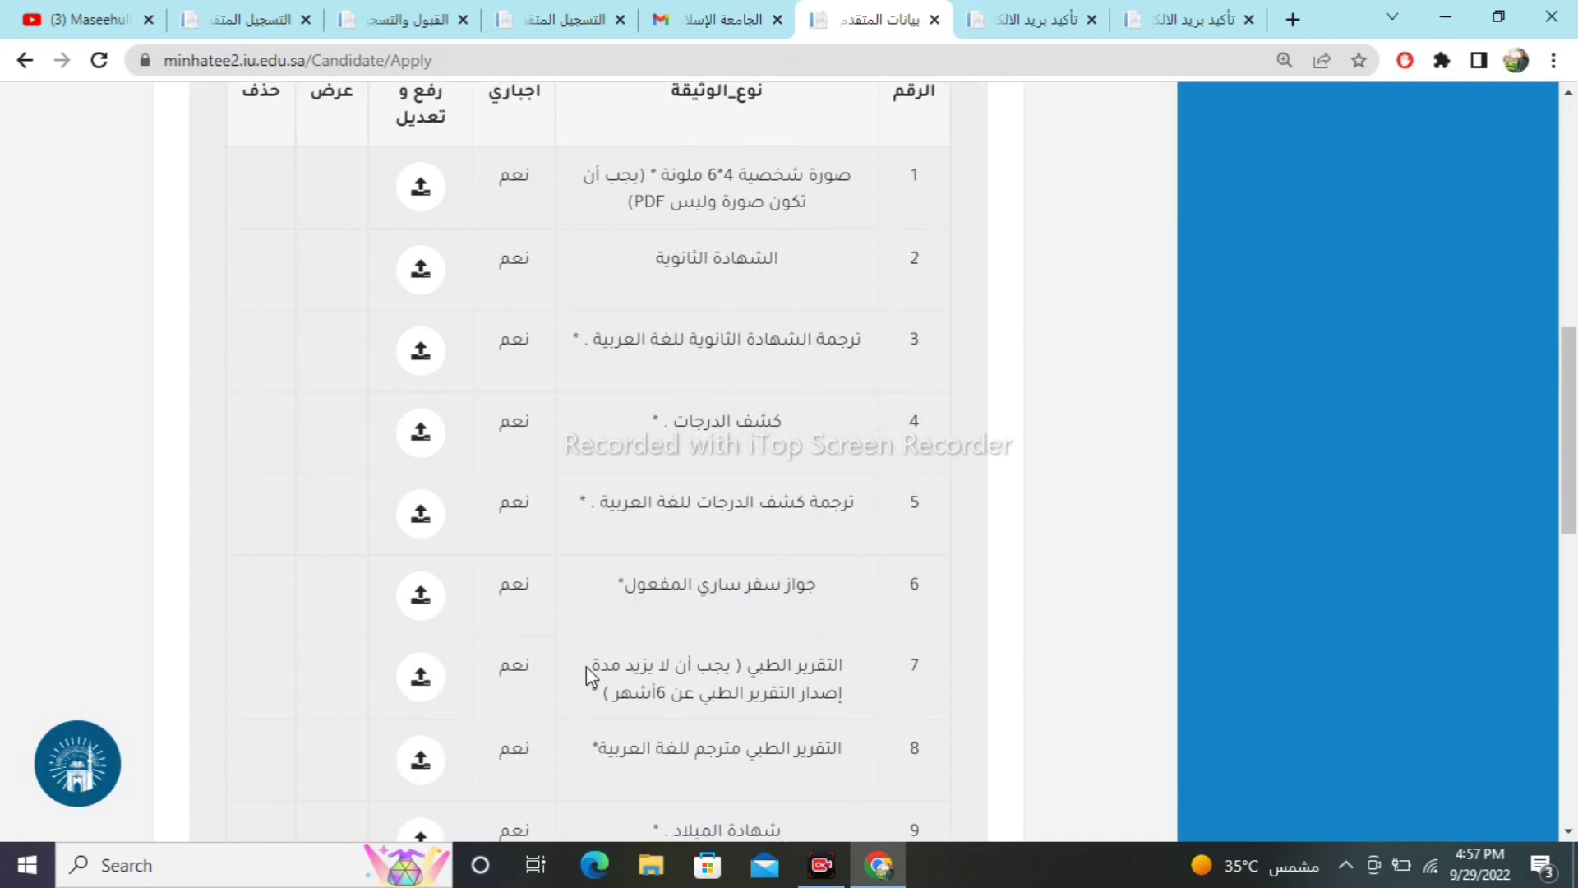
{"action": "left_click_drag", "start_coordinate": [586, 665], "coordinate": [720, 705]}
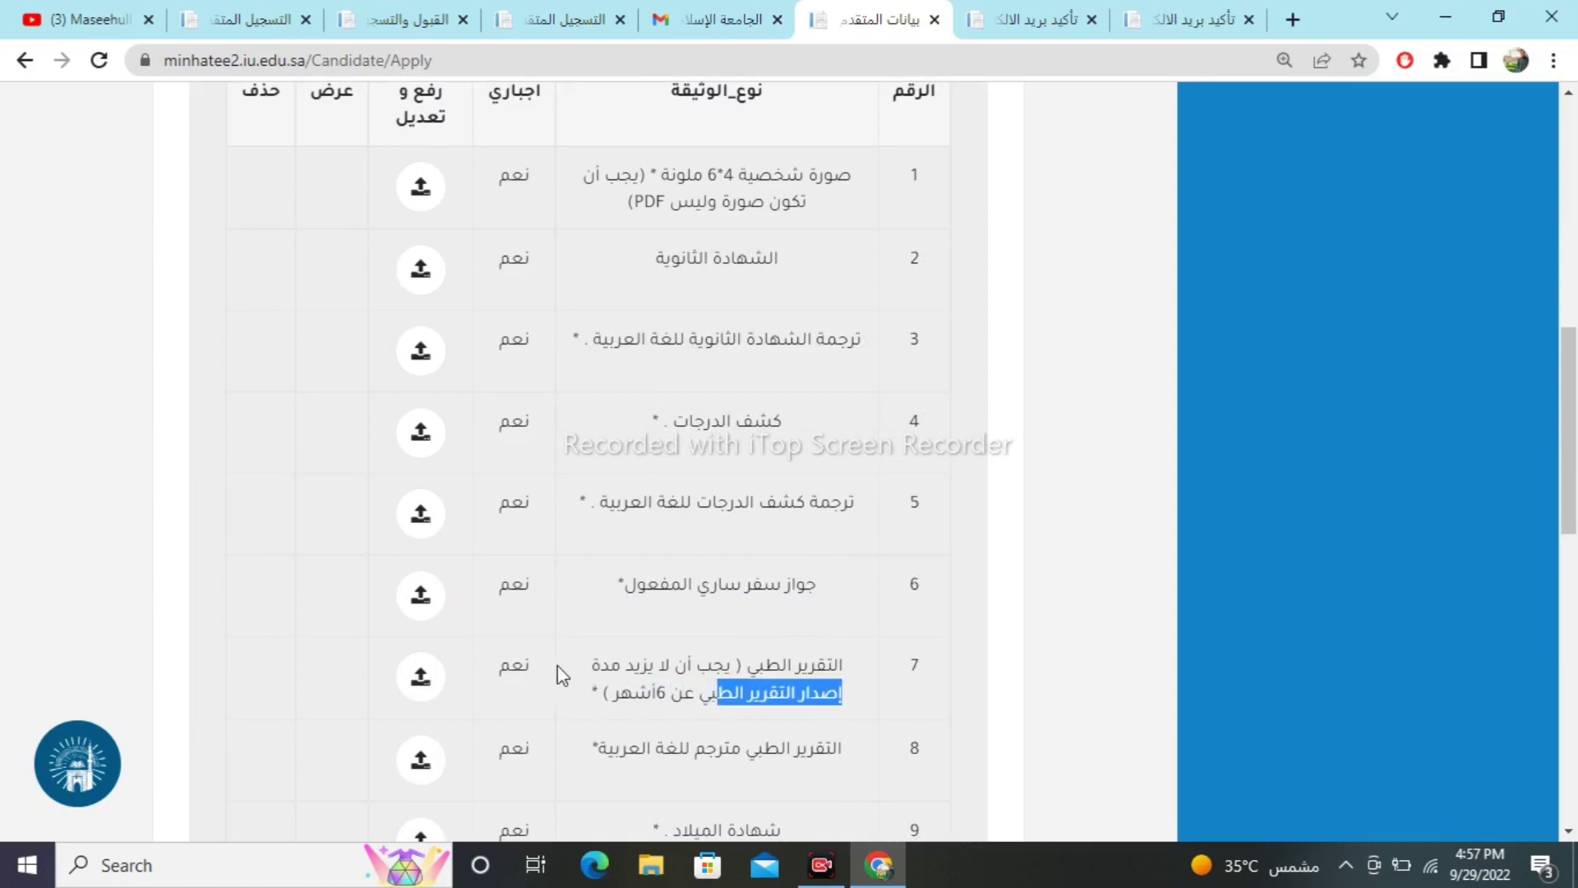
{"action": "left_click_drag", "start_coordinate": [590, 667], "coordinate": [700, 693]}
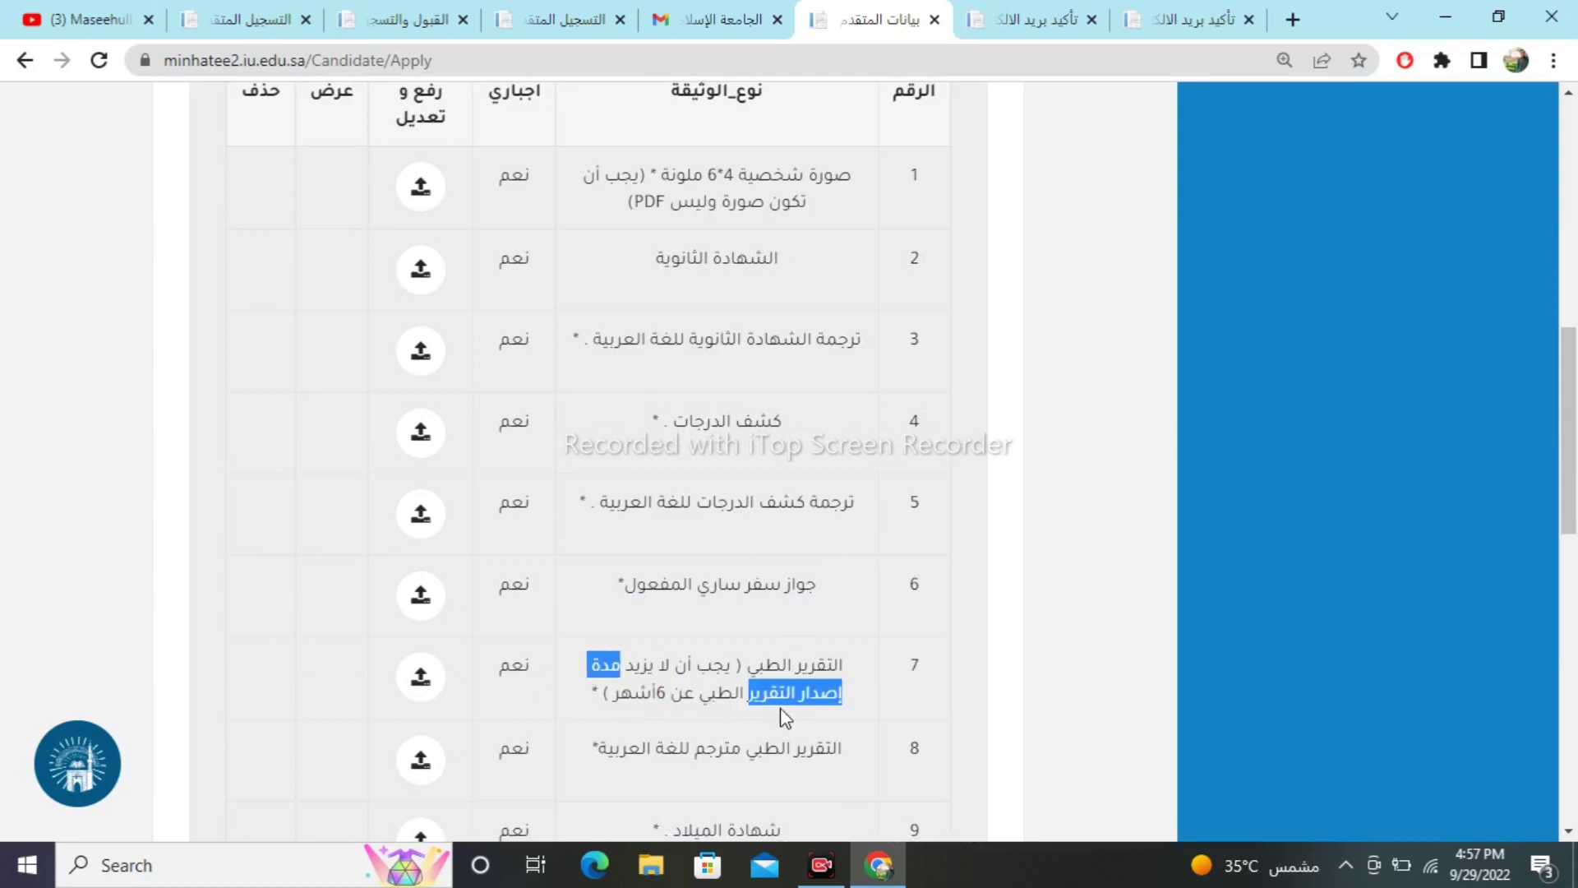
{"action": "left_click", "coordinate": [787, 728]}
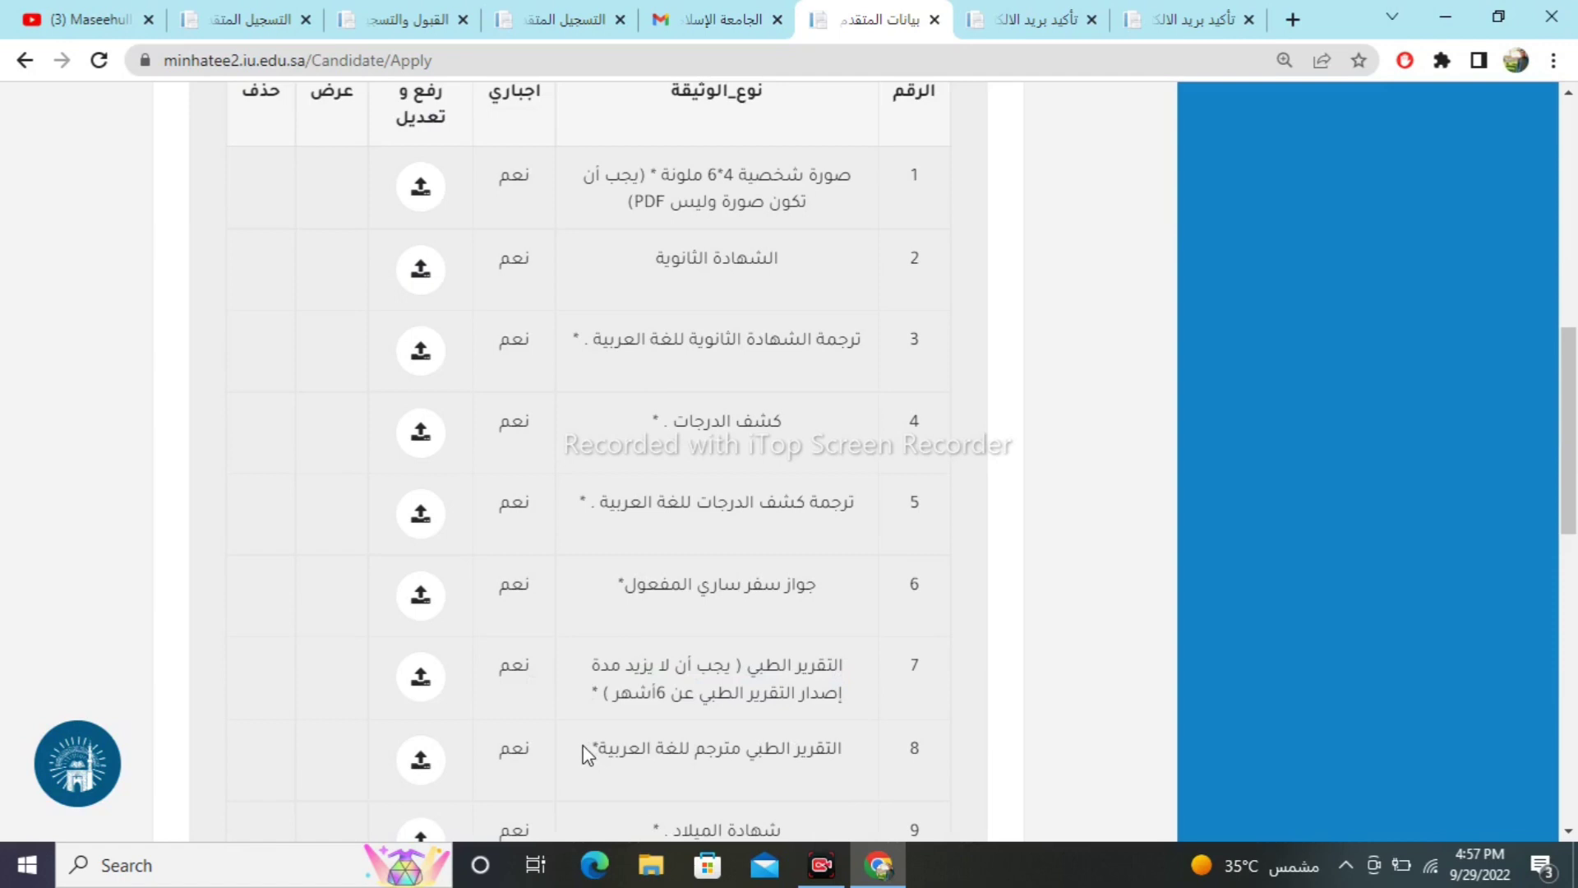
{"action": "left_click_drag", "start_coordinate": [614, 750], "coordinate": [845, 753]}
{"action": "left_click", "coordinate": [845, 753]}
{"action": "scroll", "coordinate": [844, 753], "scroll_direction": "down", "scroll_amount": 3}
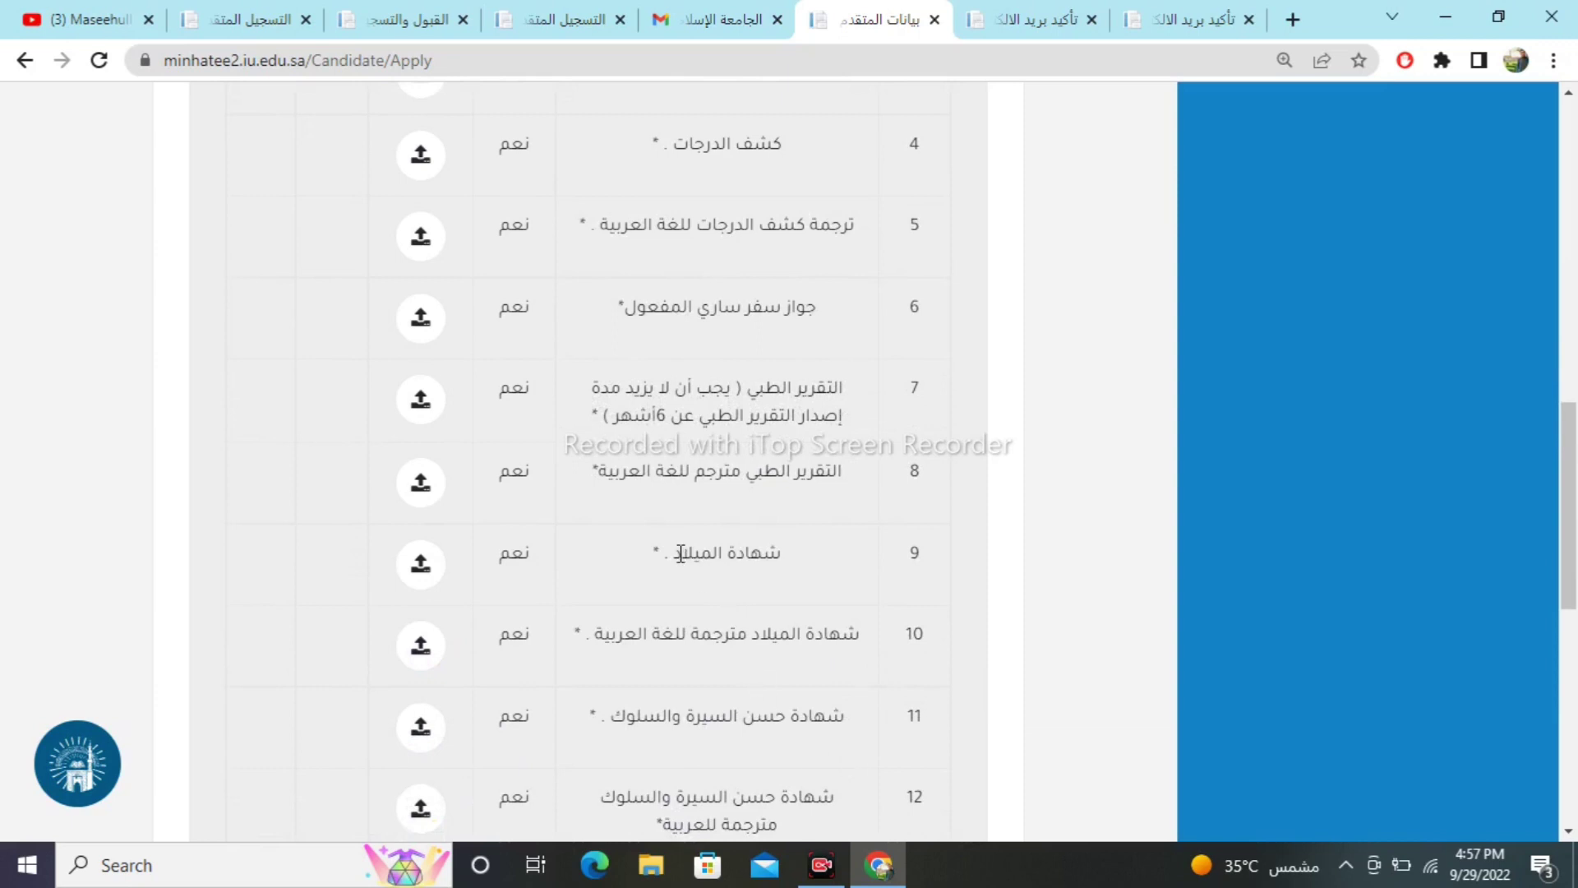
Examine the birth certificate, good conduct certificate and scholarly recommendation (التزكيات) entries in the attachments list.
{"action": "left_click_drag", "start_coordinate": [655, 549], "coordinate": [808, 561]}
{"action": "left_click", "coordinate": [808, 561]}
{"action": "left_click_drag", "start_coordinate": [581, 634], "coordinate": [842, 651]}
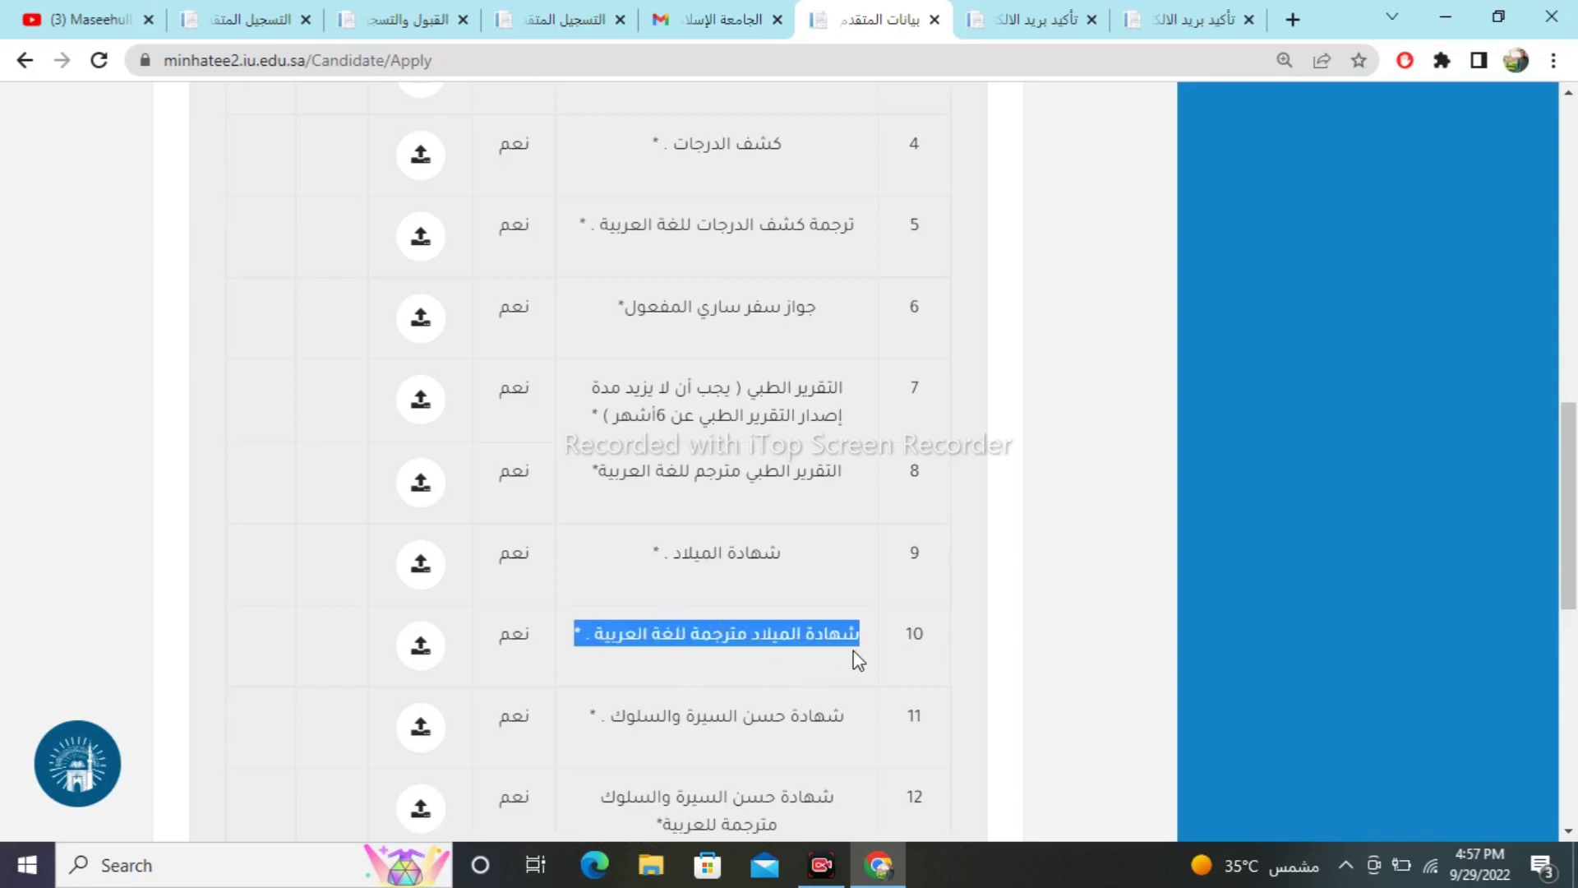
{"action": "left_click", "coordinate": [855, 654]}
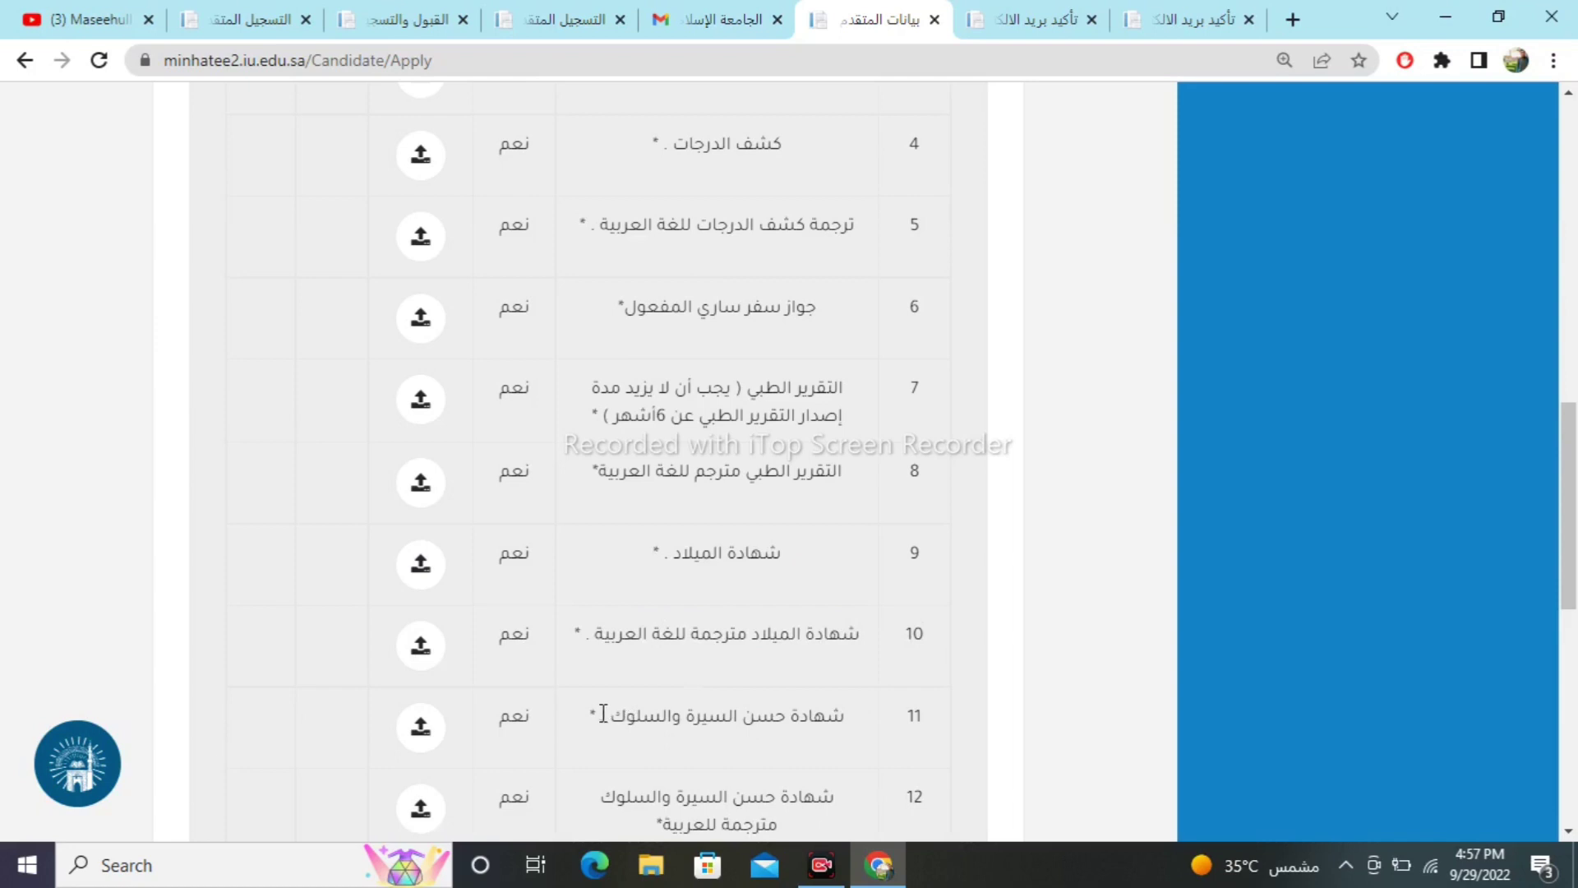
{"action": "left_click_drag", "start_coordinate": [603, 714], "coordinate": [855, 734]}
{"action": "left_click", "coordinate": [855, 731]}
{"action": "double_click", "coordinate": [852, 728]}
{"action": "scroll", "coordinate": [852, 728], "scroll_direction": "down", "scroll_amount": 4}
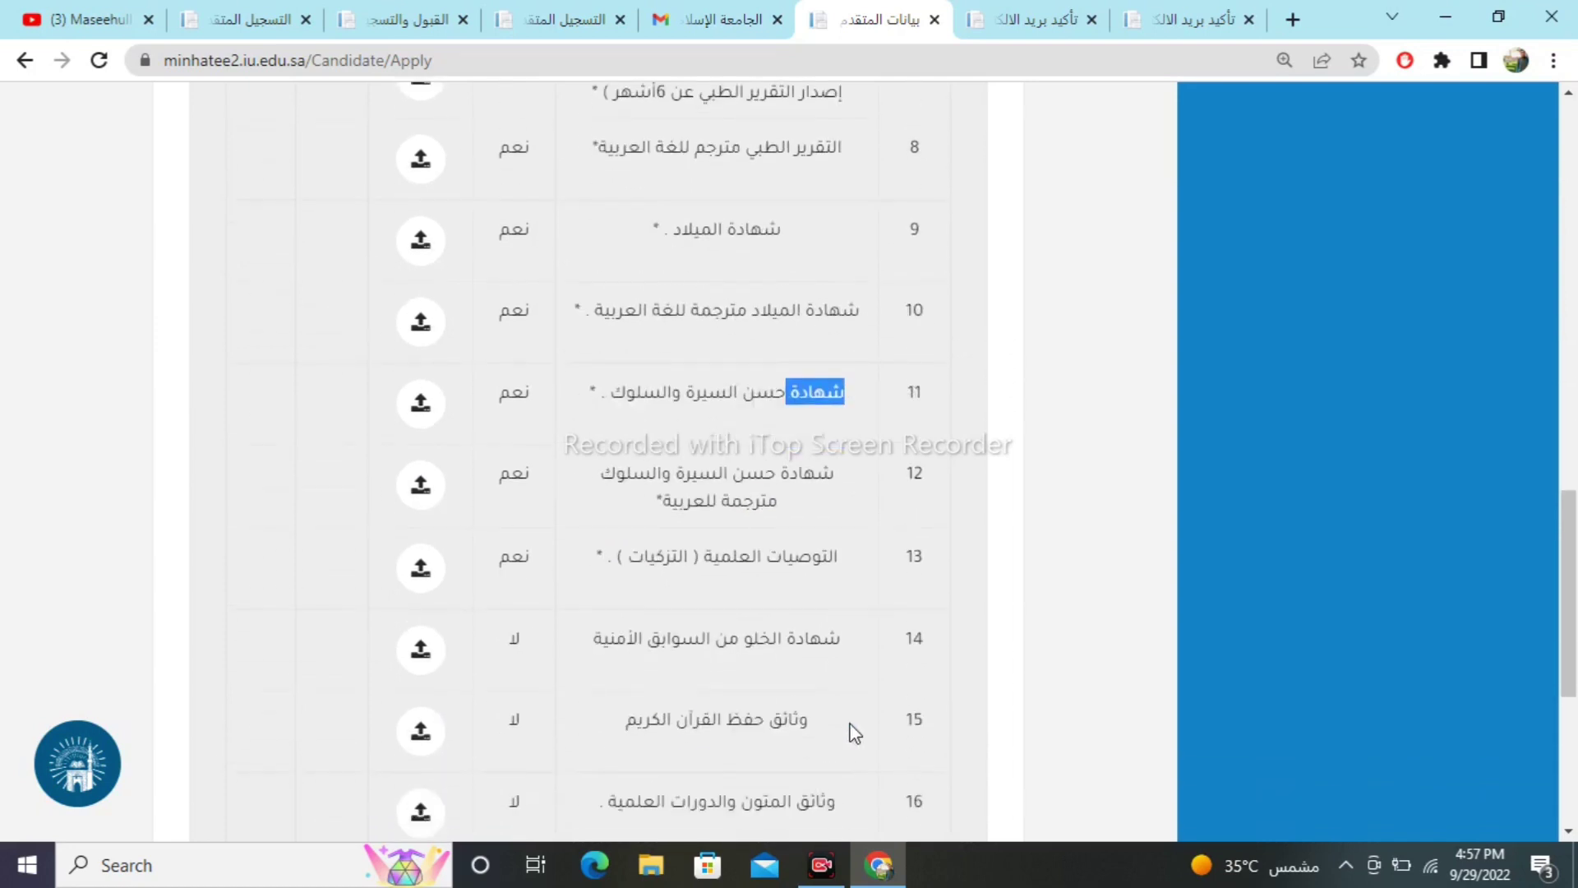
{"action": "left_click_drag", "start_coordinate": [604, 466], "coordinate": [699, 525]}
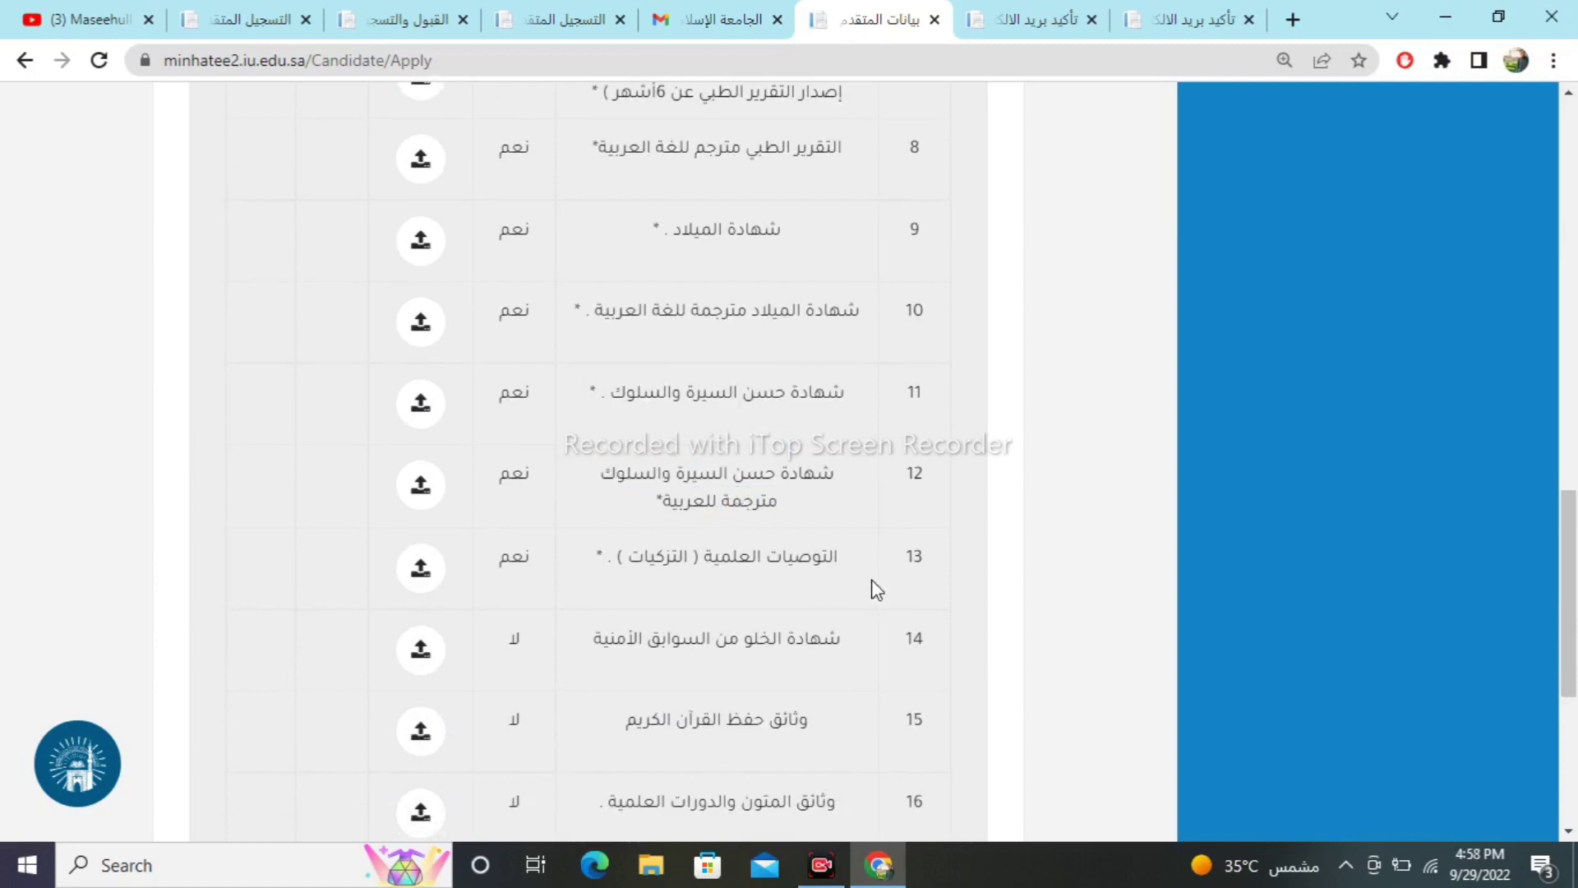
{"action": "left_click_drag", "start_coordinate": [840, 557], "coordinate": [598, 551]}
{"action": "left_click", "coordinate": [598, 549]}
{"action": "scroll", "coordinate": [598, 551], "scroll_direction": "down", "scroll_amount": 5}
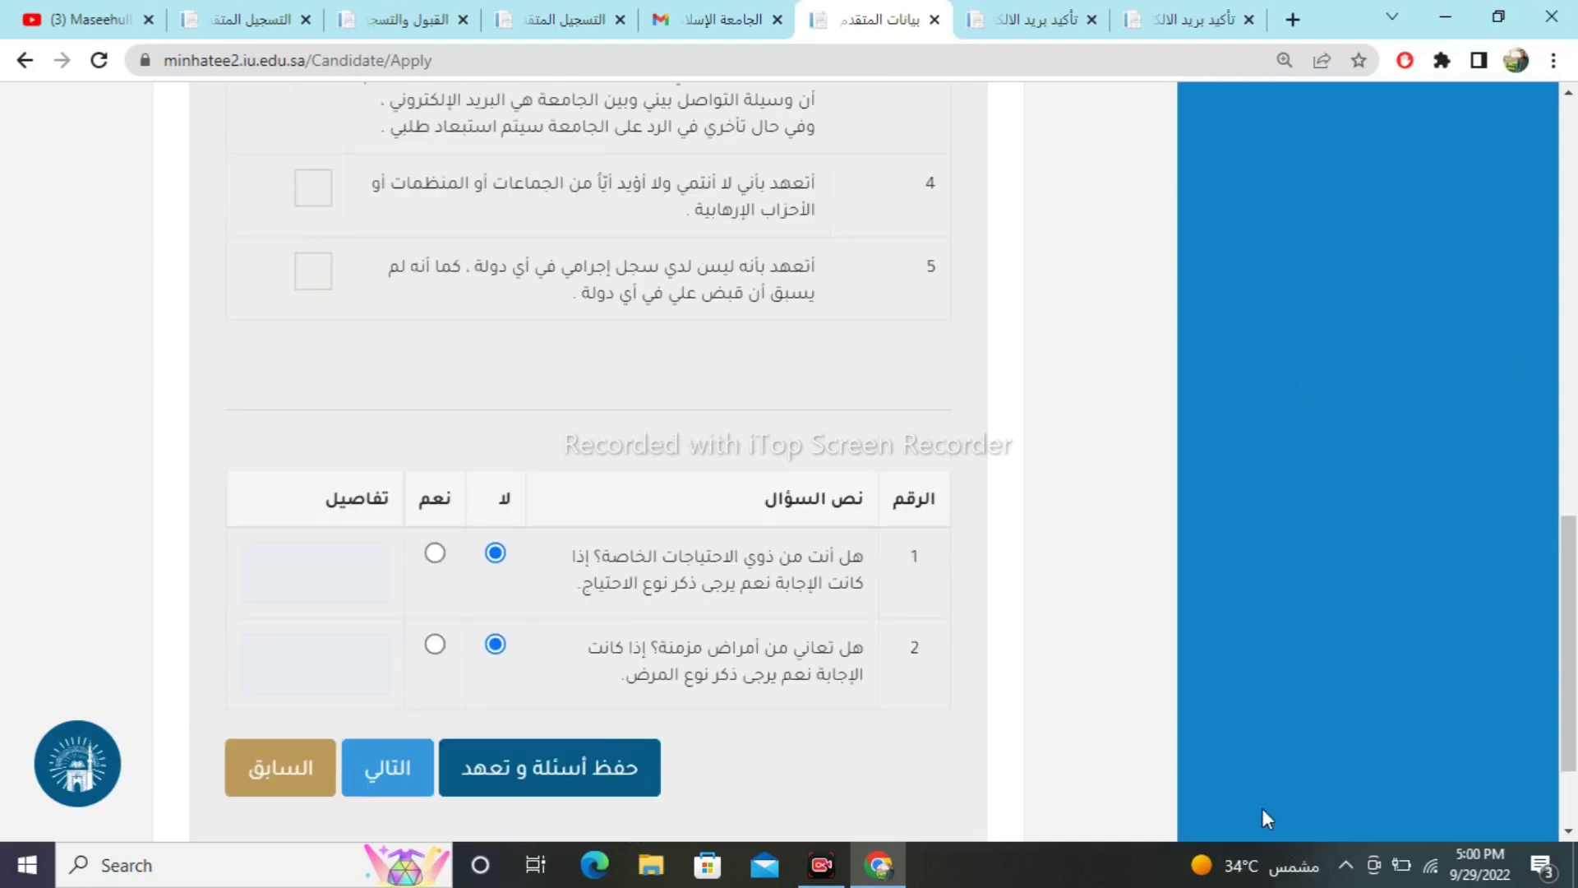
Read through the pledges and the special needs and chronic illness questions in the الأسئلة section.
{"action": "scroll", "coordinate": [1011, 546], "scroll_direction": "up", "scroll_amount": 10}
{"action": "left_click_drag", "start_coordinate": [818, 413], "coordinate": [974, 429]}
{"action": "left_click", "coordinate": [973, 430]}
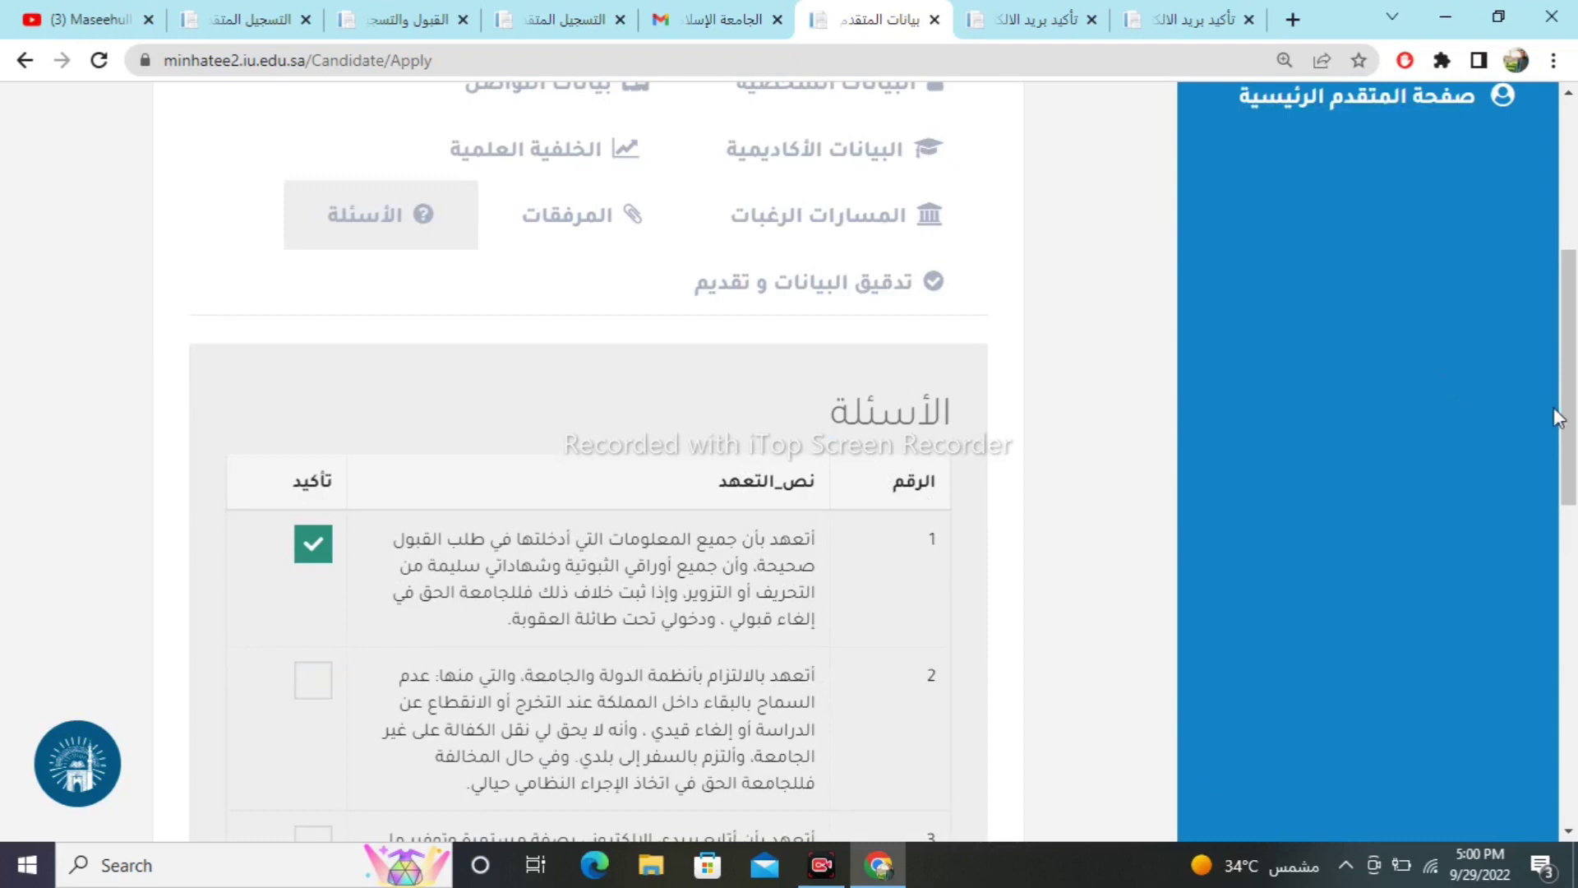
{"action": "left_click_drag", "start_coordinate": [1568, 417], "coordinate": [1571, 485]}
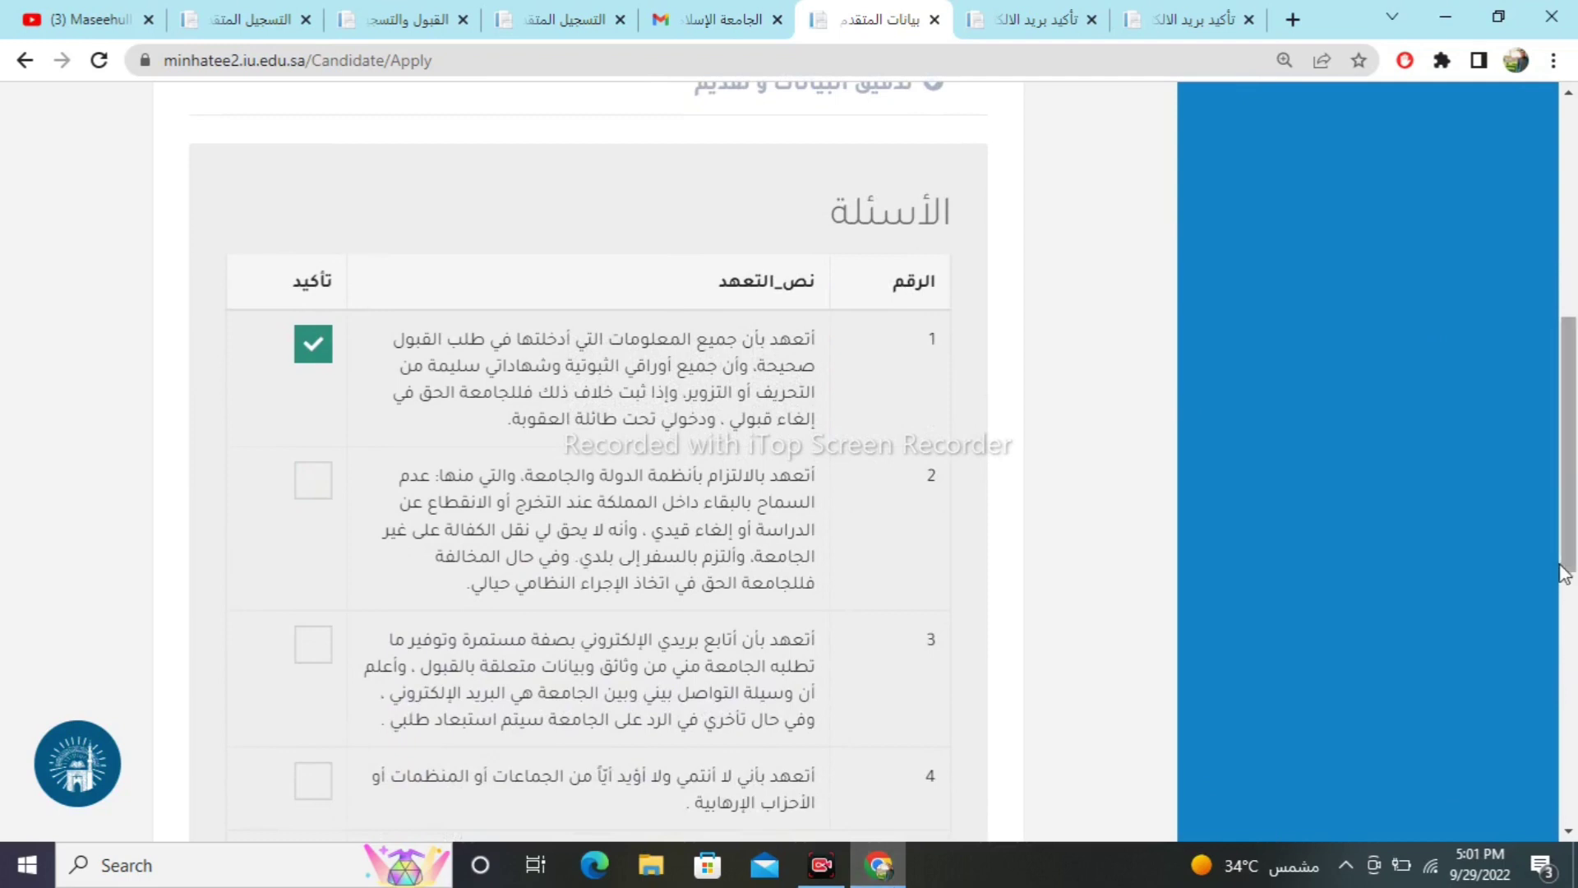
{"action": "left_click_drag", "start_coordinate": [1564, 573], "coordinate": [1566, 715]}
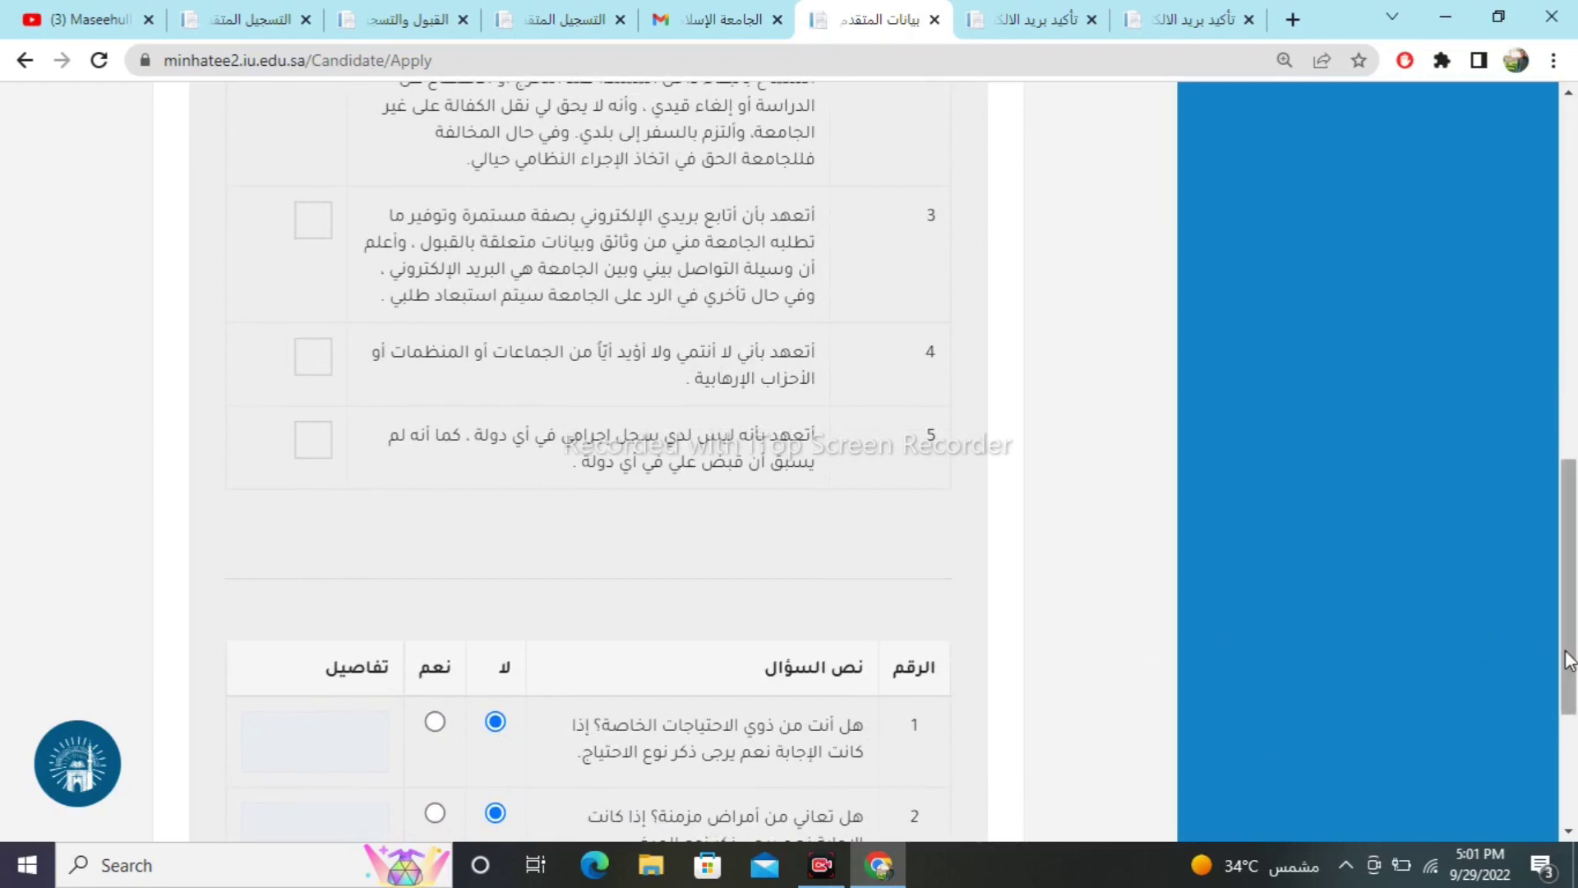
{"action": "left_click_drag", "start_coordinate": [1566, 659], "coordinate": [1570, 739]}
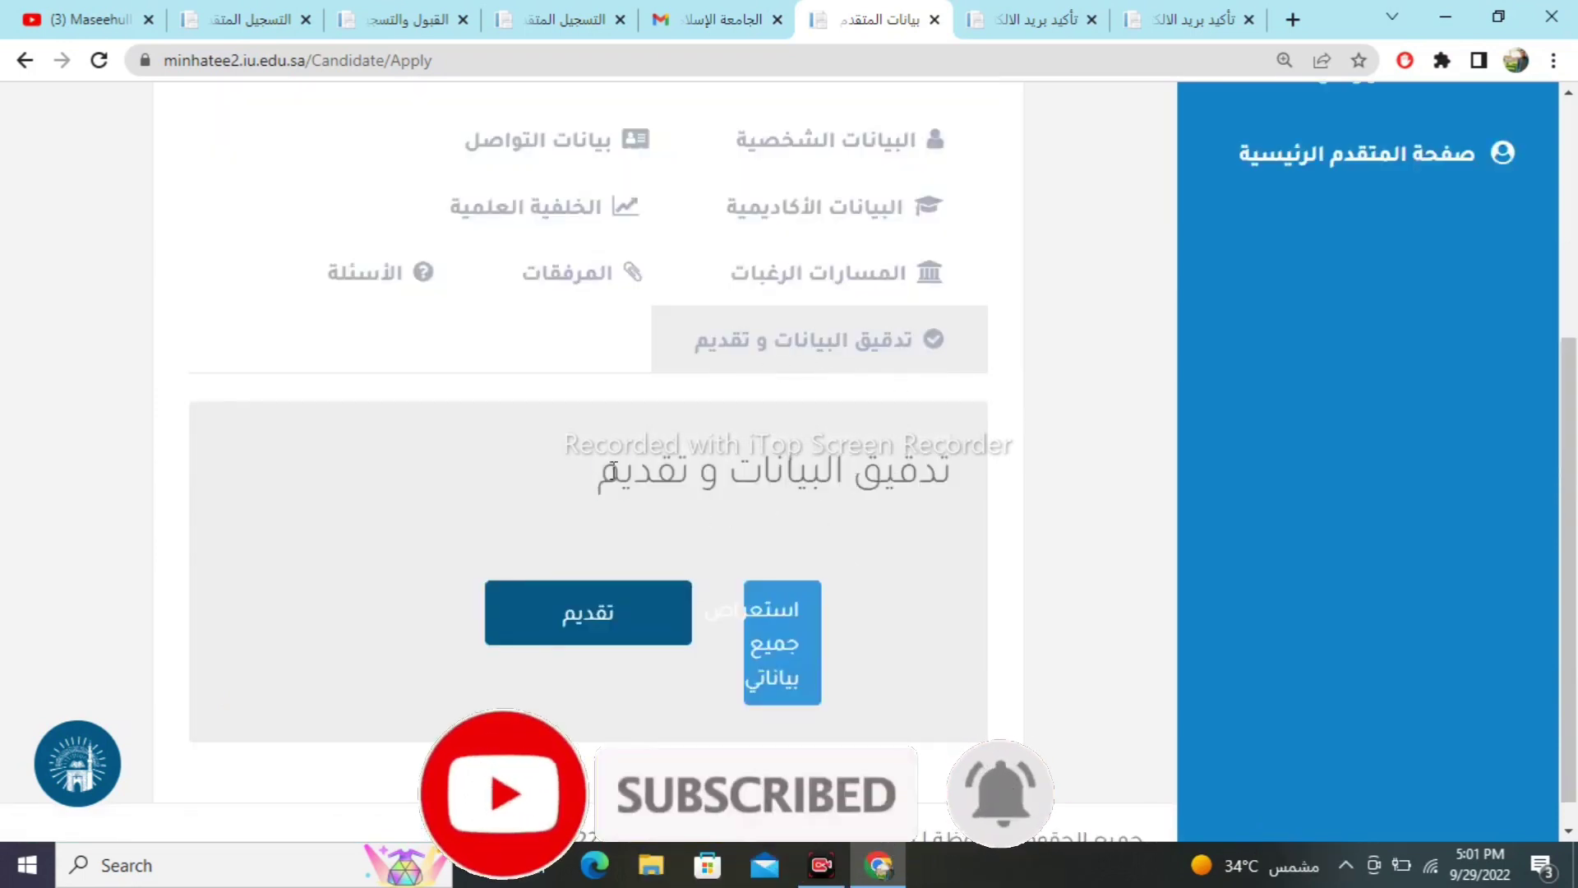
Check the data review and submission section (تدقيق البيانات و تقديم) without submitting the application.
{"action": "left_click_drag", "start_coordinate": [592, 477], "coordinate": [799, 491]}
{"action": "left_click", "coordinate": [800, 491]}
{"action": "left_click_drag", "start_coordinate": [973, 483], "coordinate": [605, 471]}
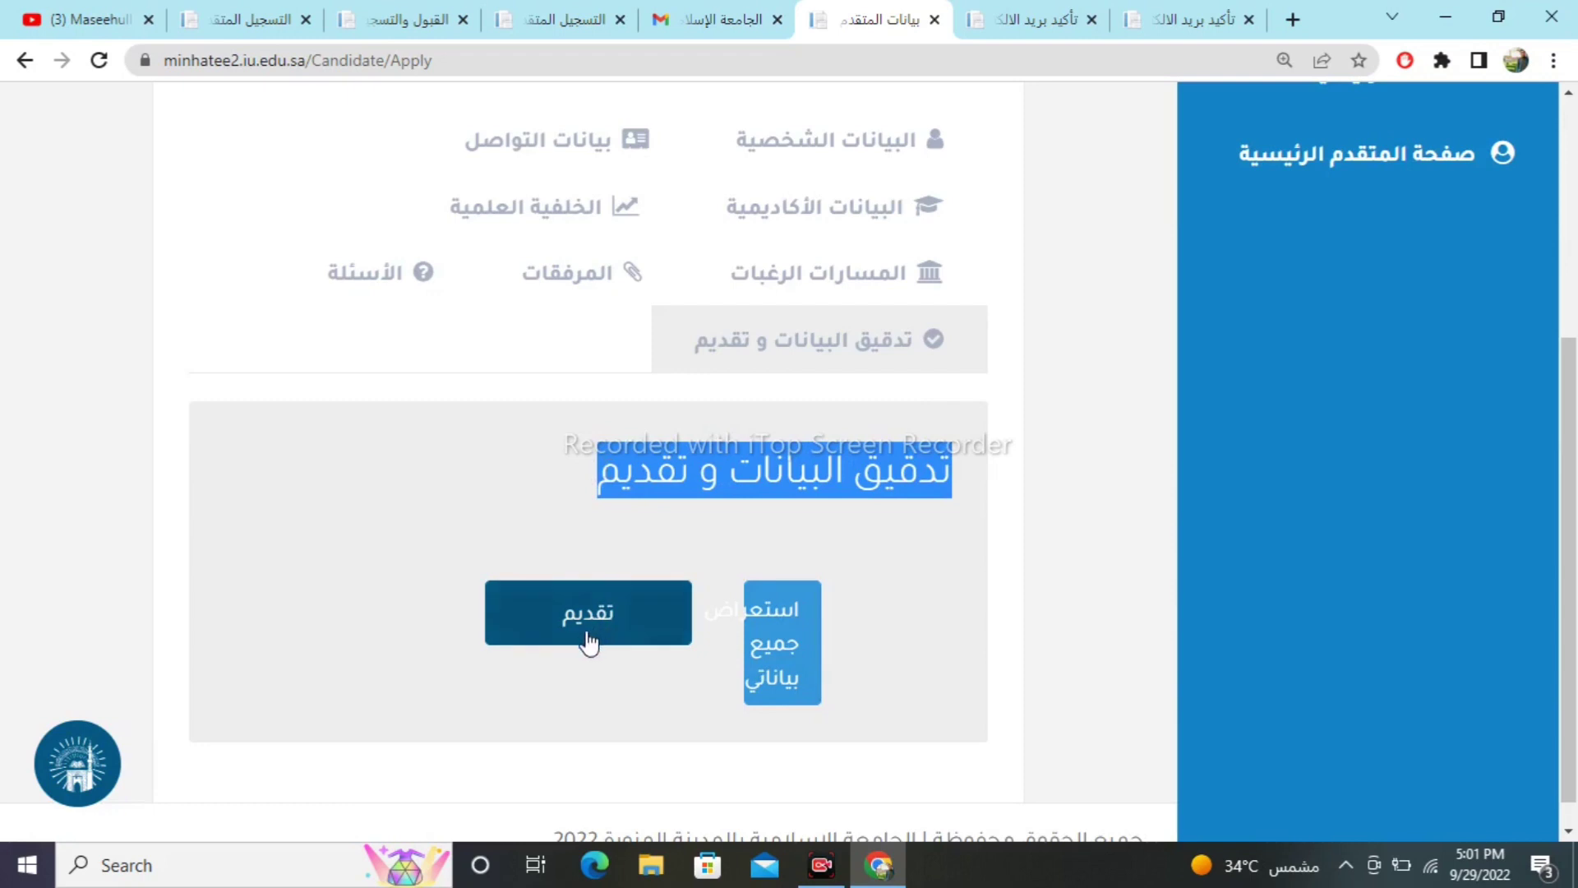
{"action": "left_click", "coordinate": [574, 661]}
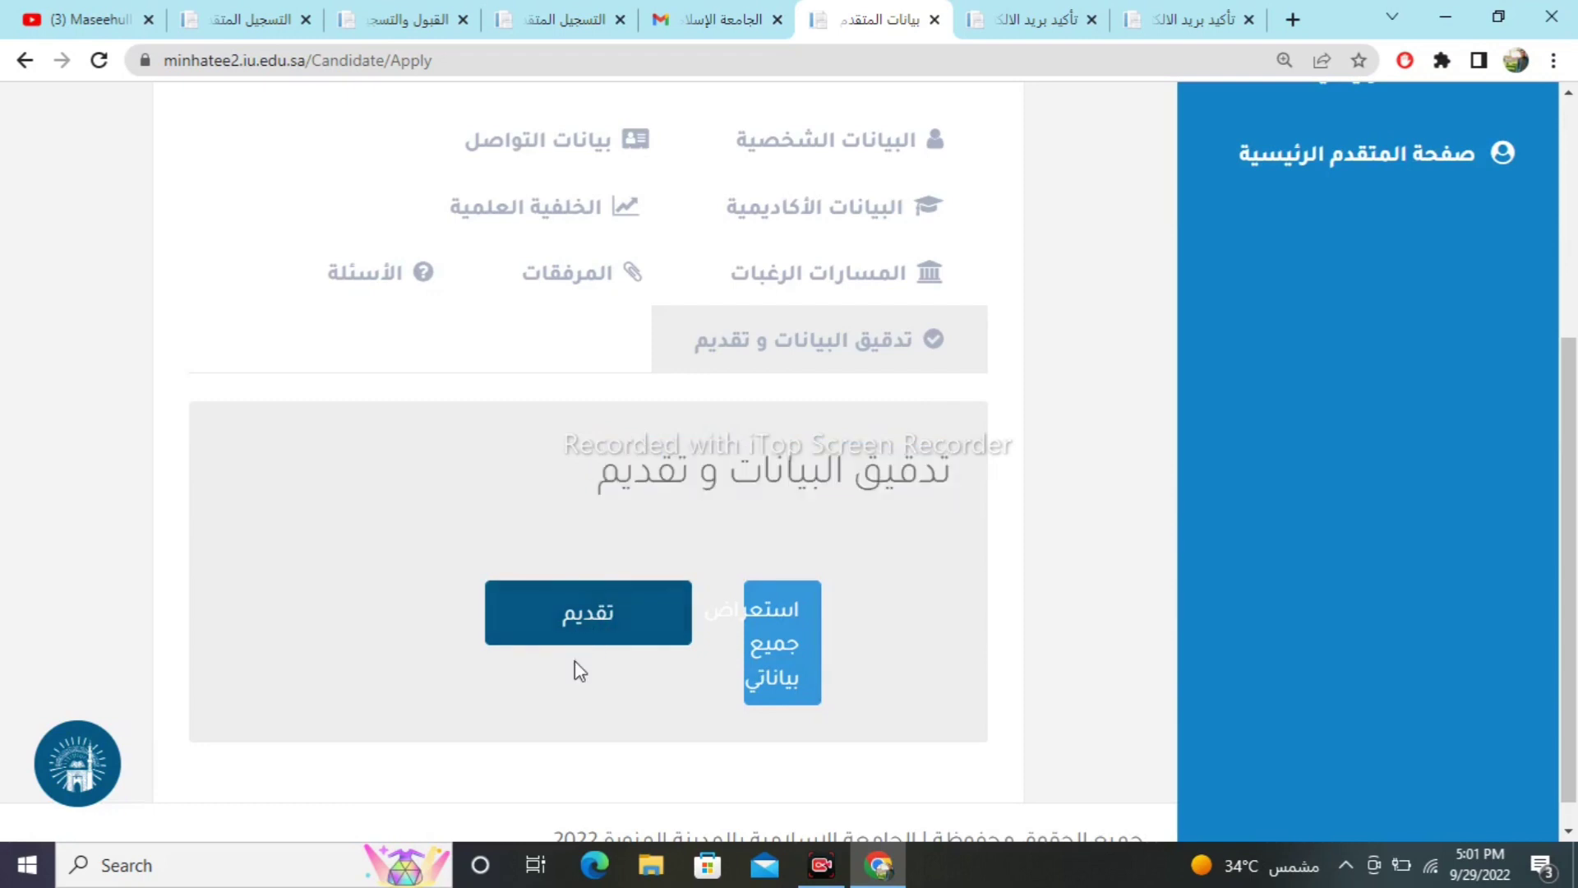